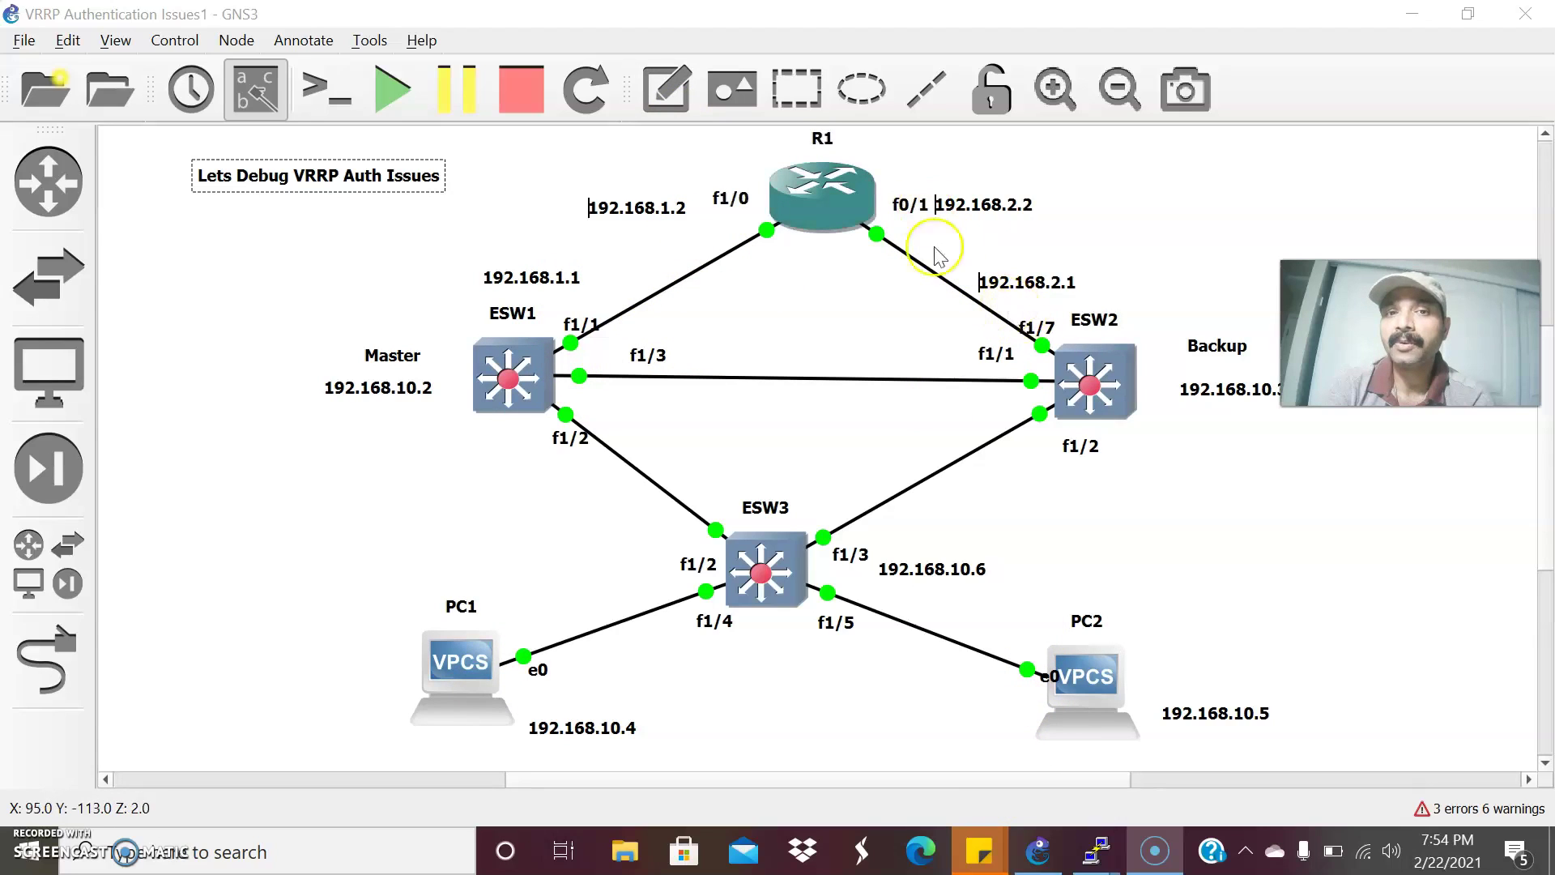
# - Switch to the ESW1 PuTTY console and display its VLAN 10 configuration with "show run interface vlan 10"
pyautogui.click(1043, 332)
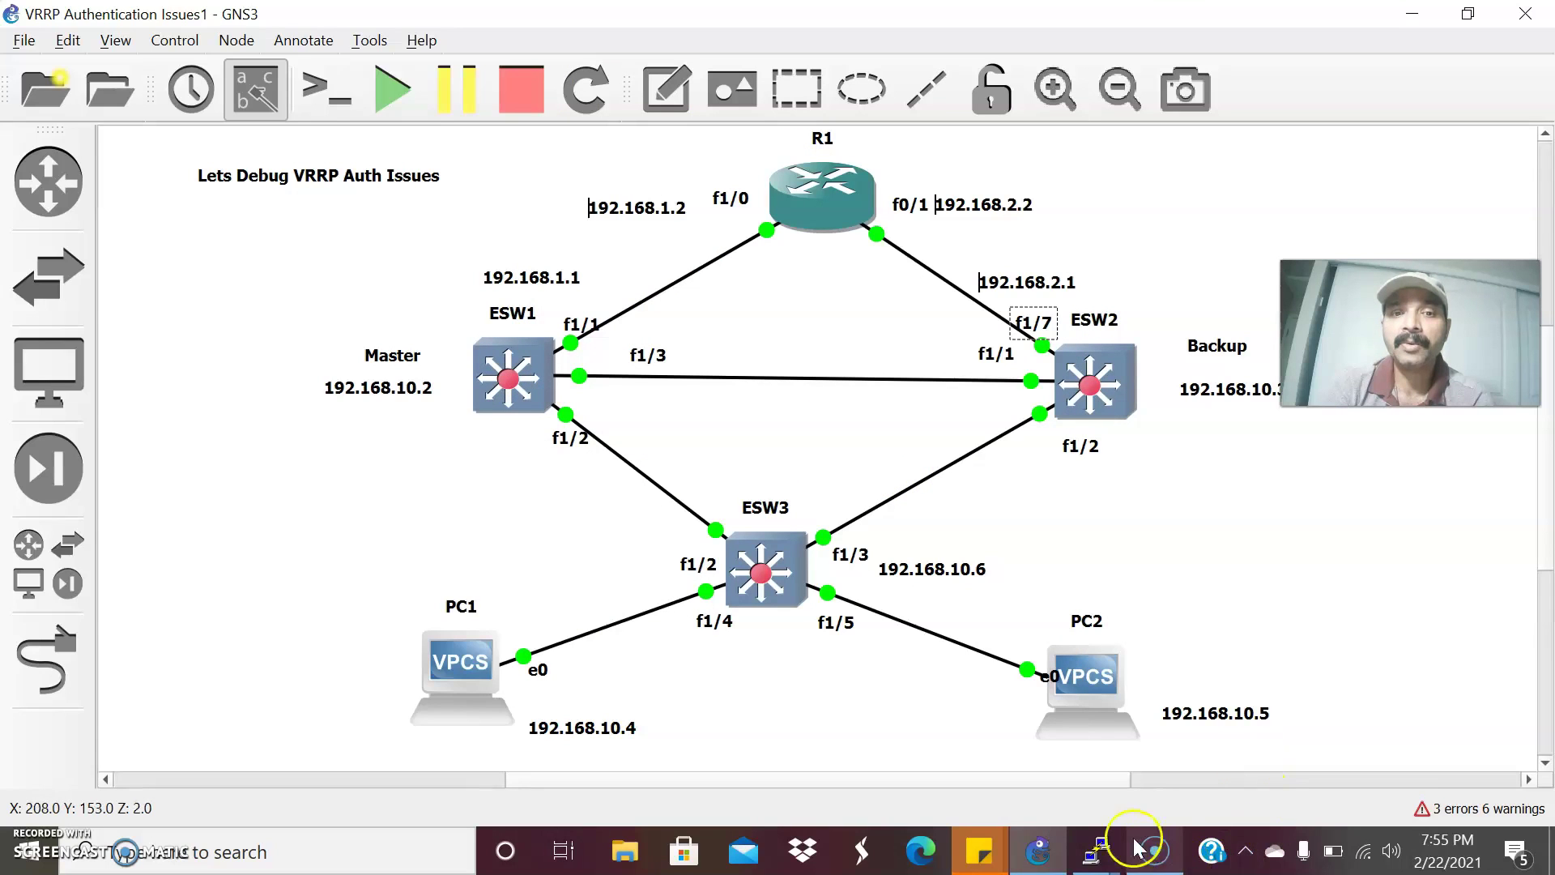
pyautogui.moveTo(1095, 851)
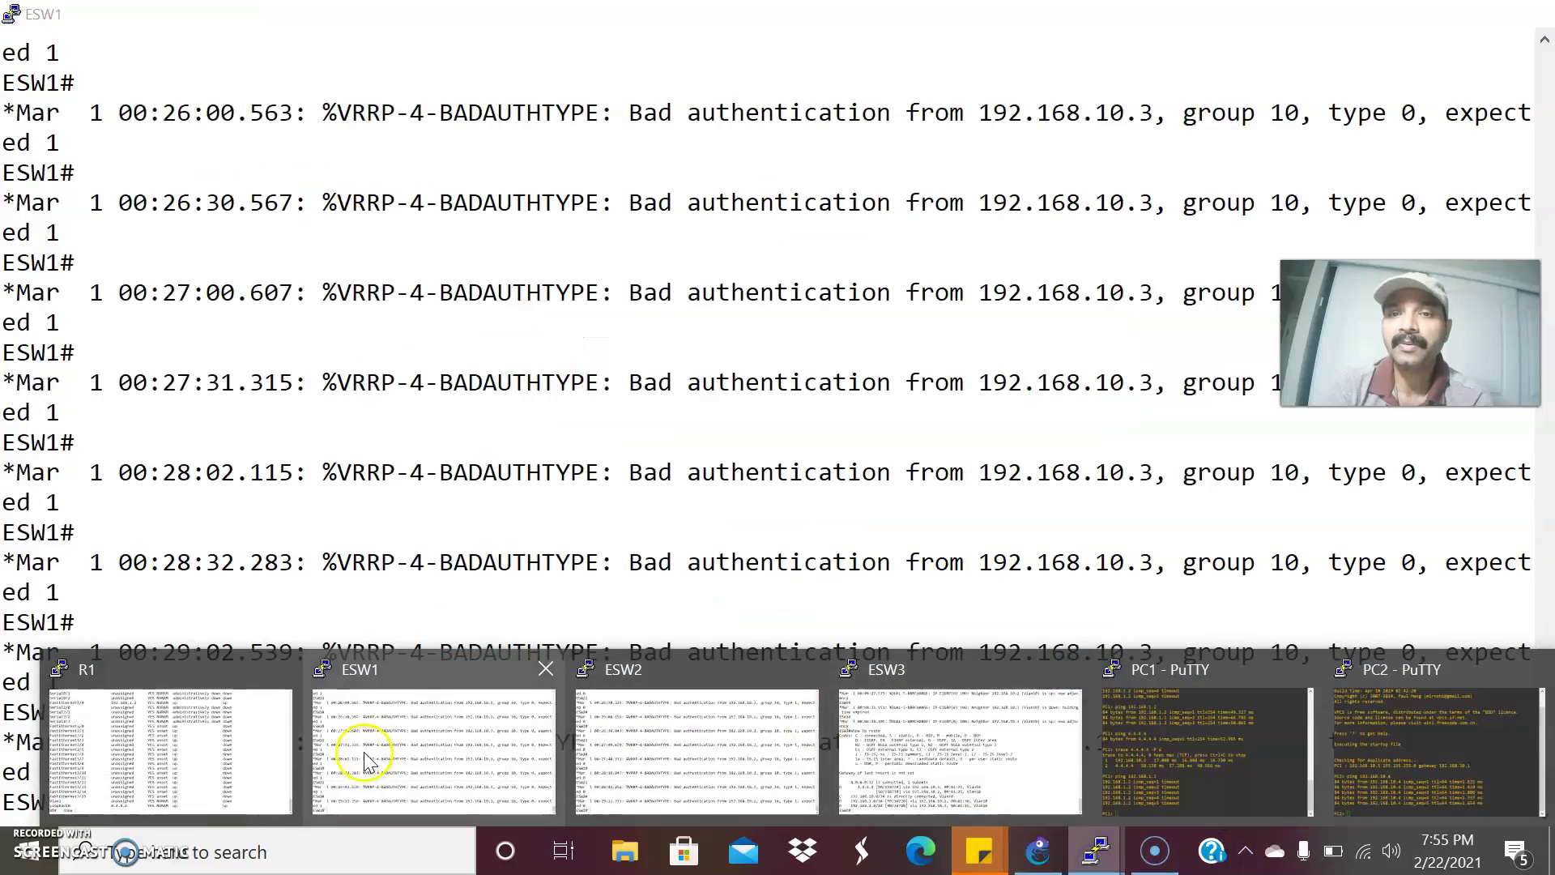
pyautogui.click(366, 761)
pyautogui.press('Return')
pyautogui.press('Return')
pyautogui.press('Return')
pyautogui.press('Return')
pyautogui.press('Return')
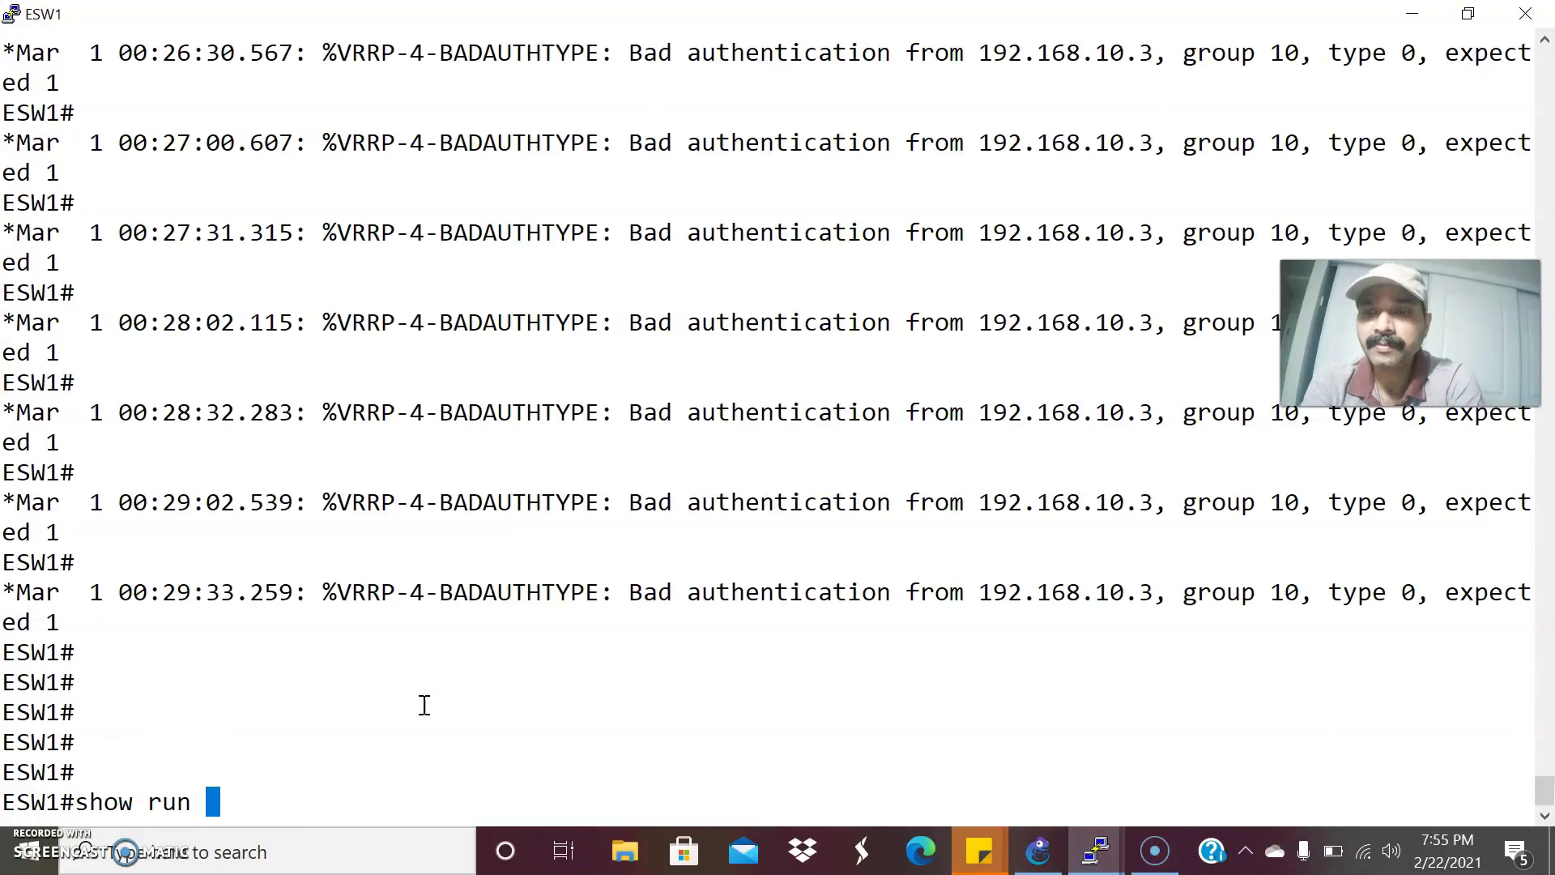
pyautogui.press('Tab')
pyautogui.write('vl')
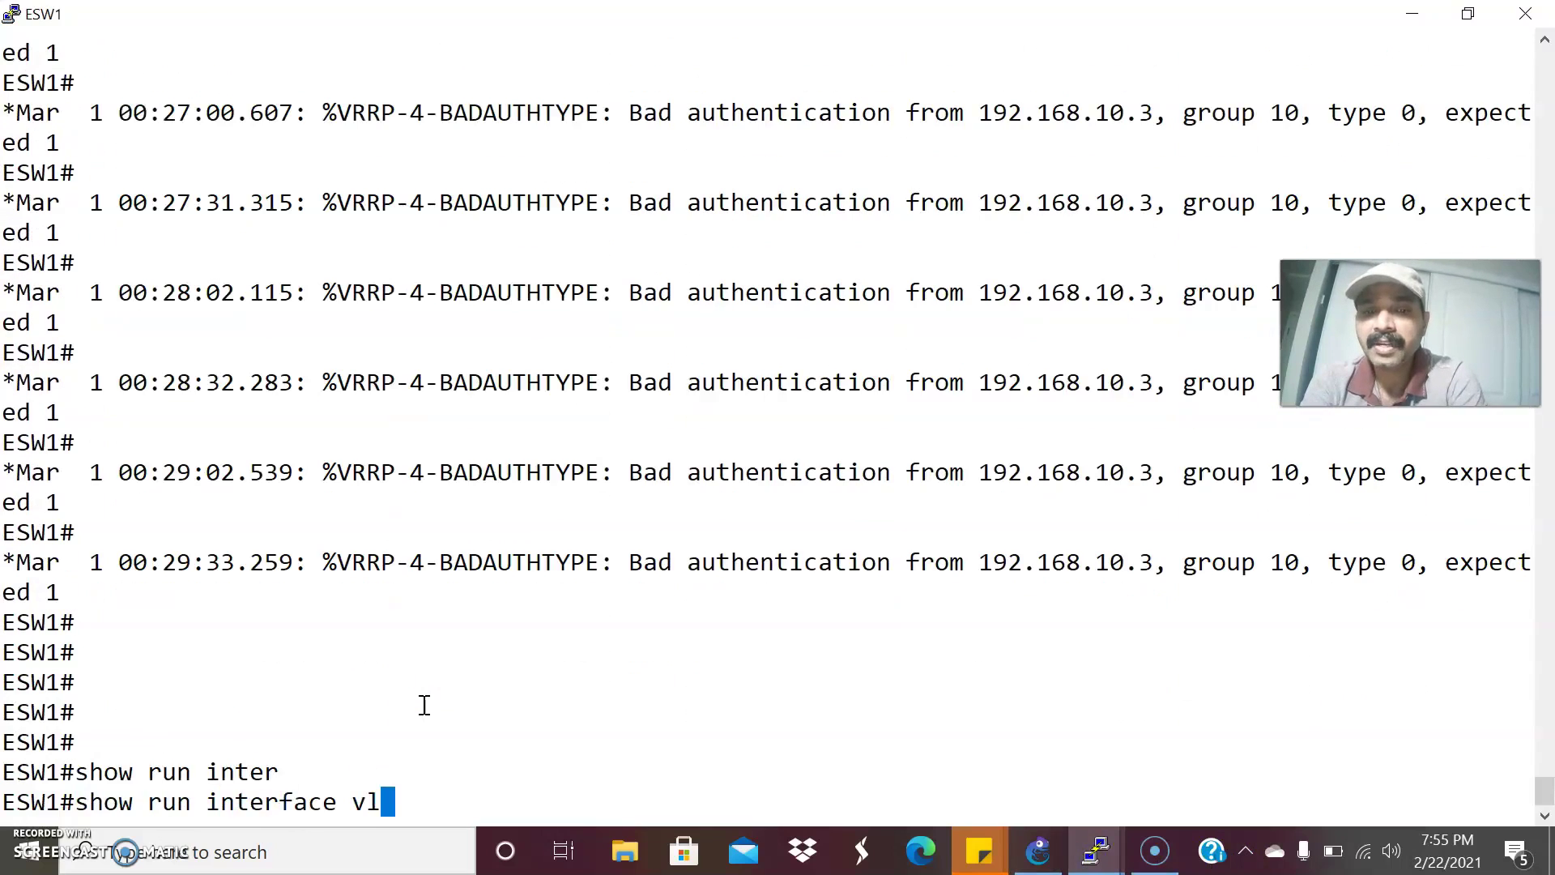
pyautogui.press('Tab')
pyautogui.write('10')
pyautogui.press('Return')
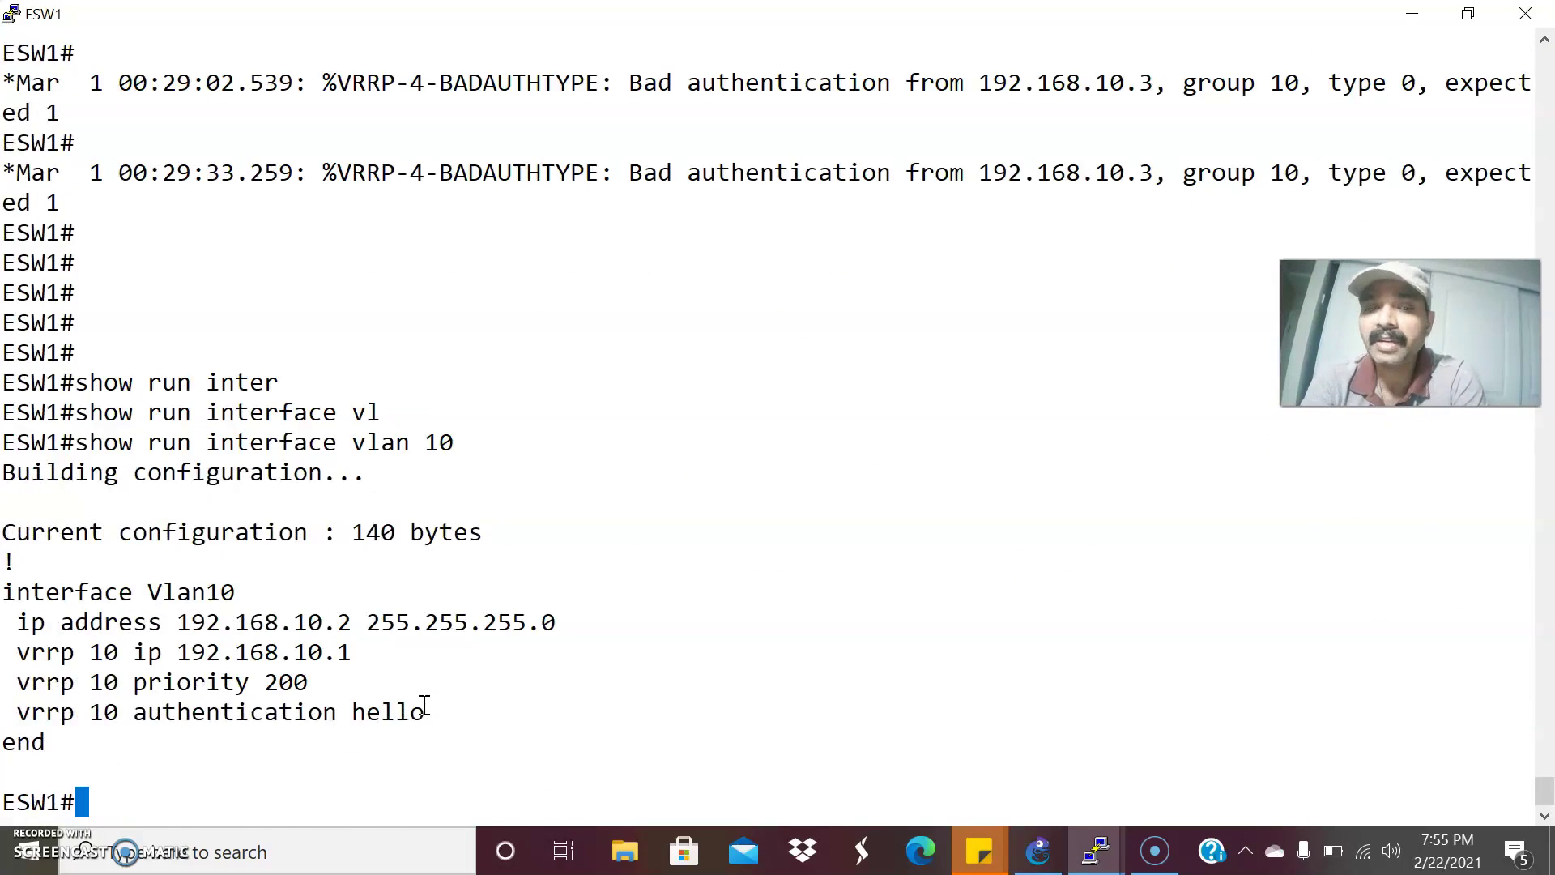
pyautogui.press('Return')
pyautogui.press('Return')
pyautogui.press('Return')
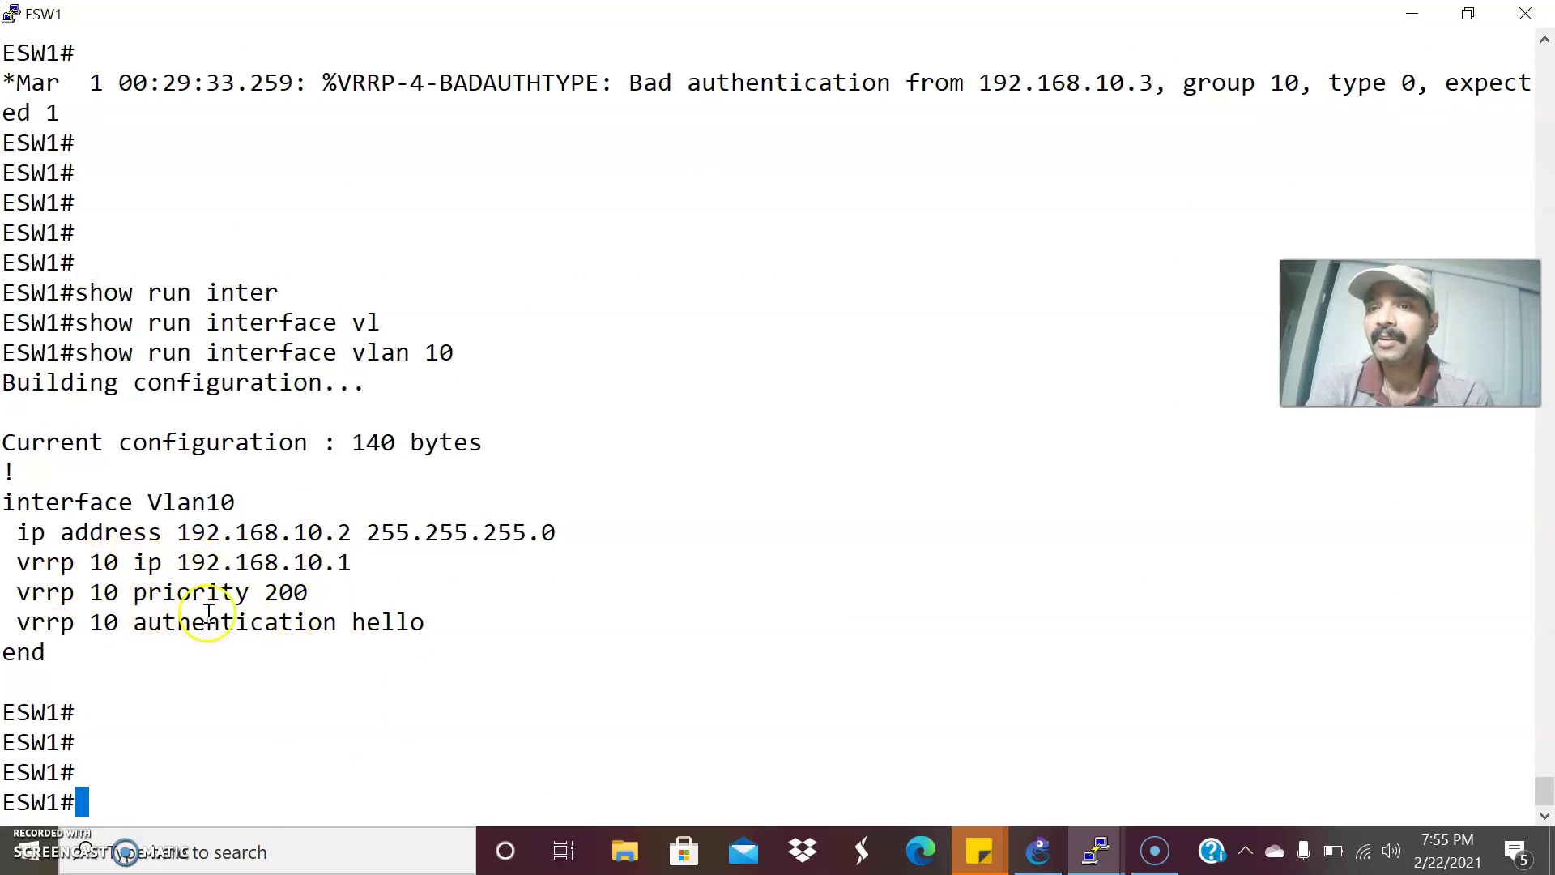
# - Check the GNS3 topology, then display the VRRP summary on ESW1 with "show vrrp brief"
pyautogui.hotkey('alt', 'Tab')
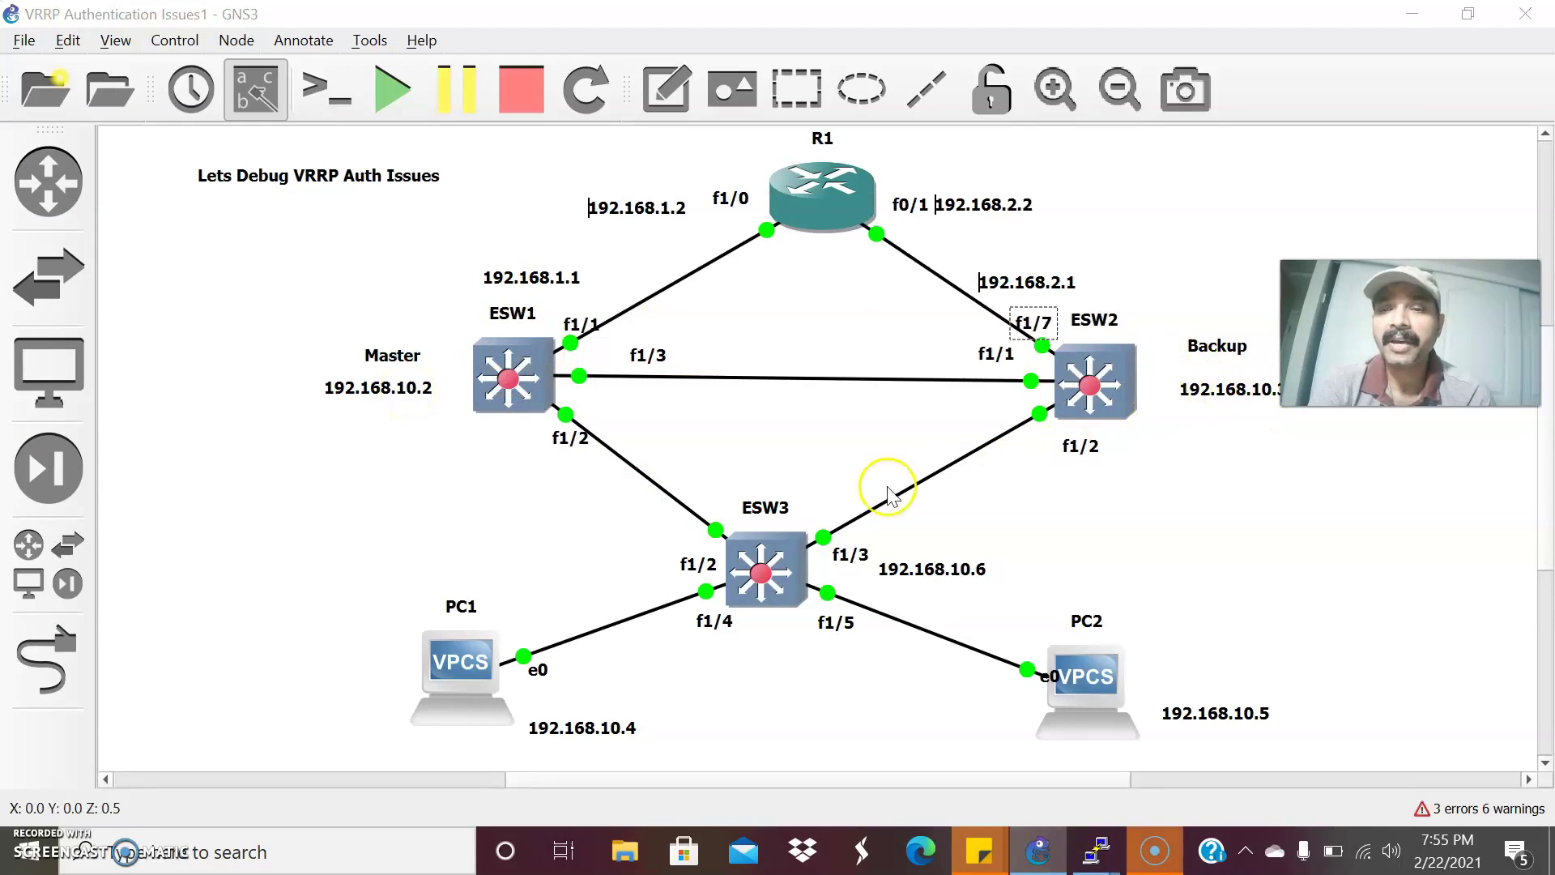
pyautogui.hotkey('alt', 'Tab')
pyautogui.press('Return')
pyautogui.press('Return')
pyautogui.press('Return')
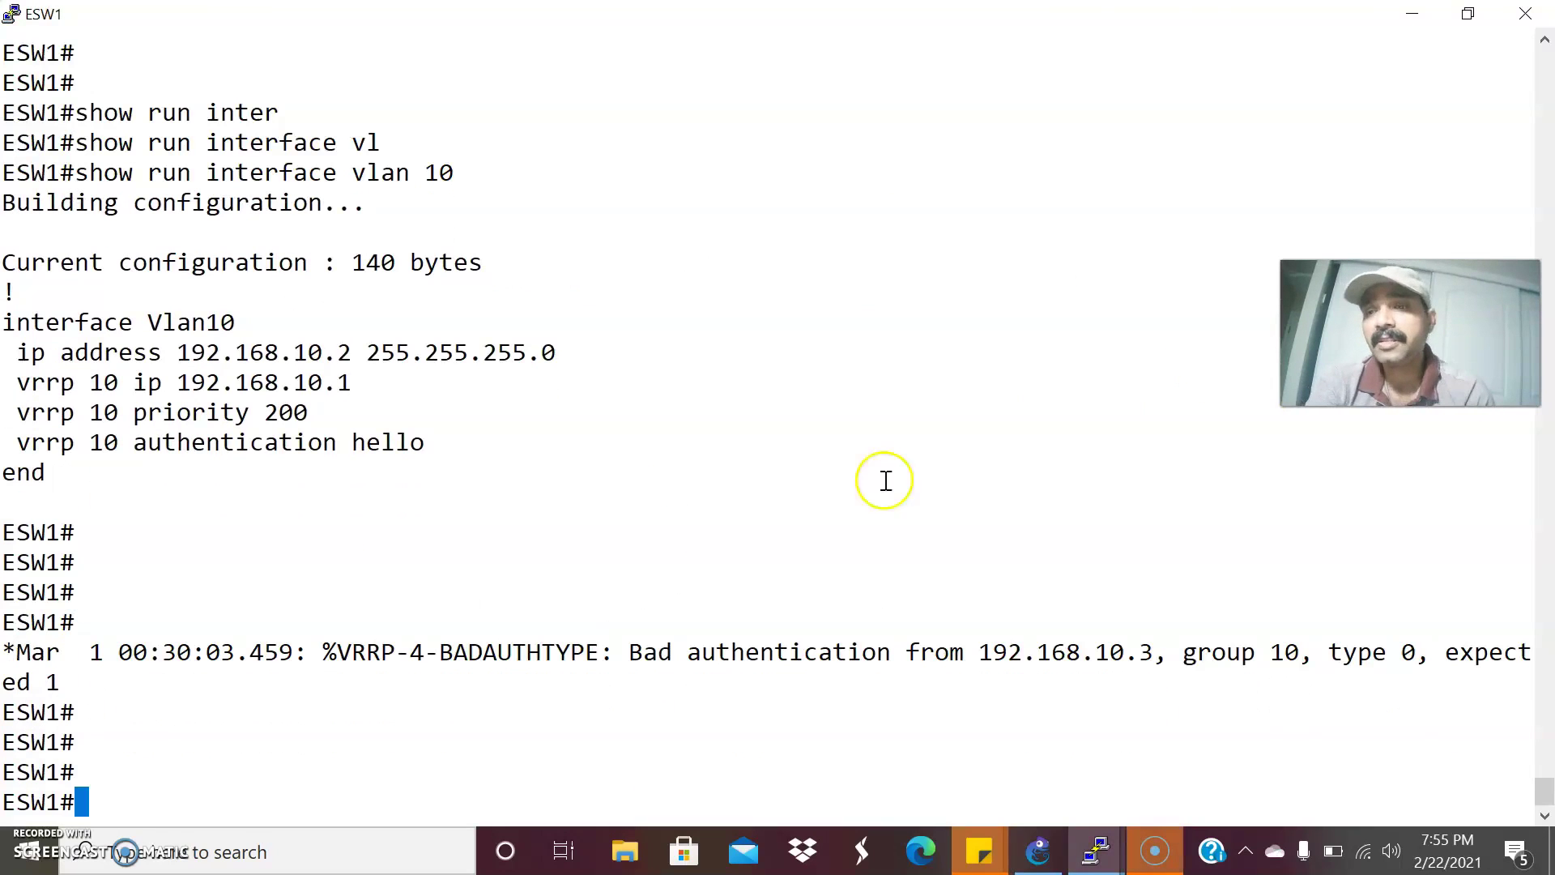
pyautogui.hotkey('alt', 'Tab')
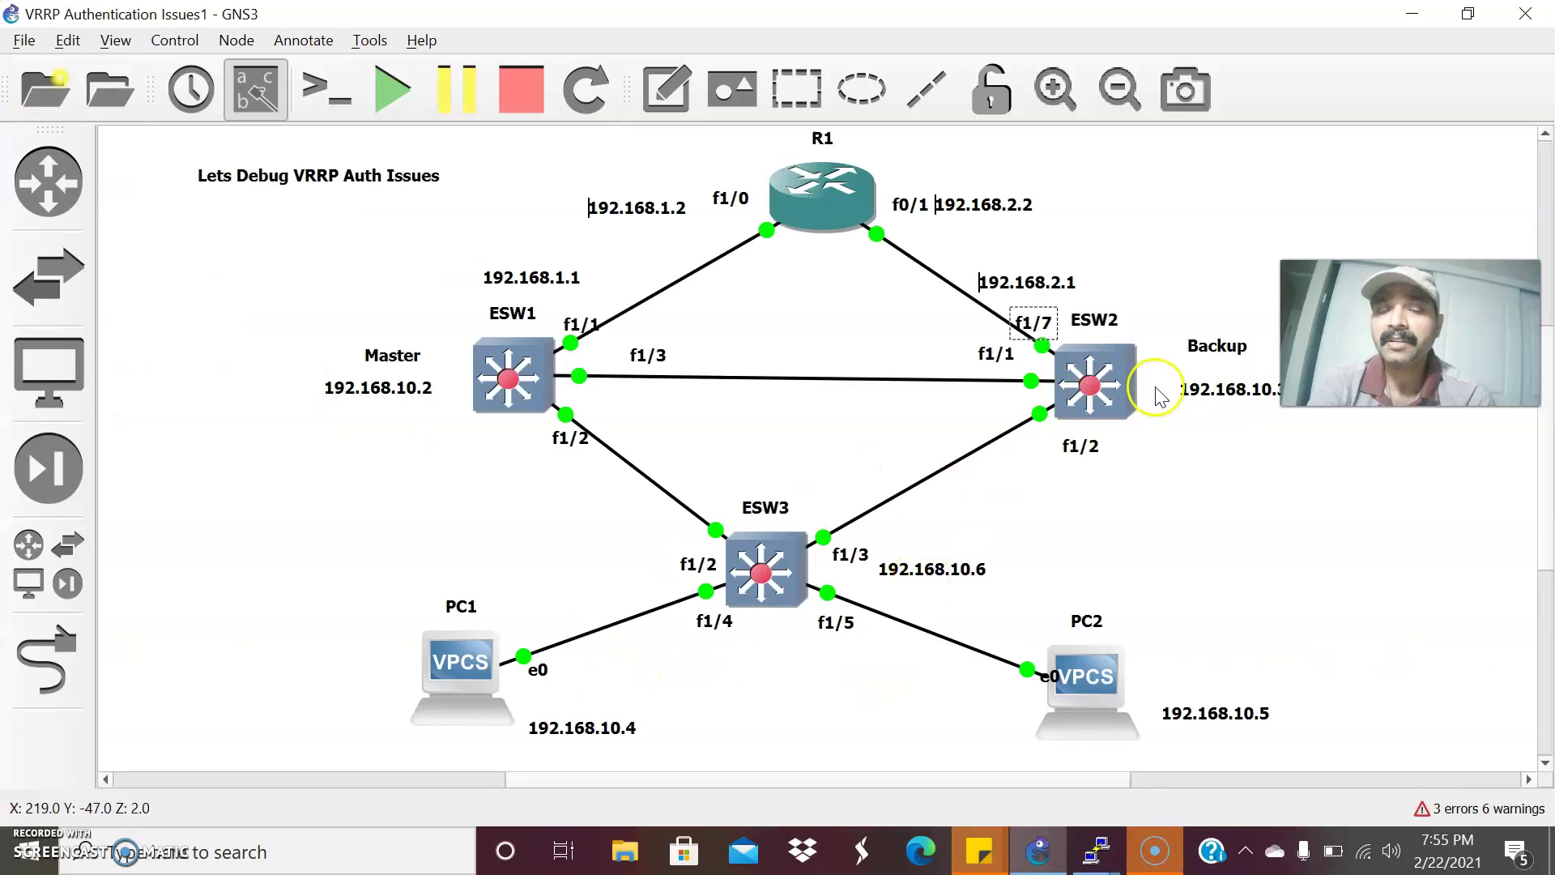
pyautogui.hotkey('alt', 'Tab')
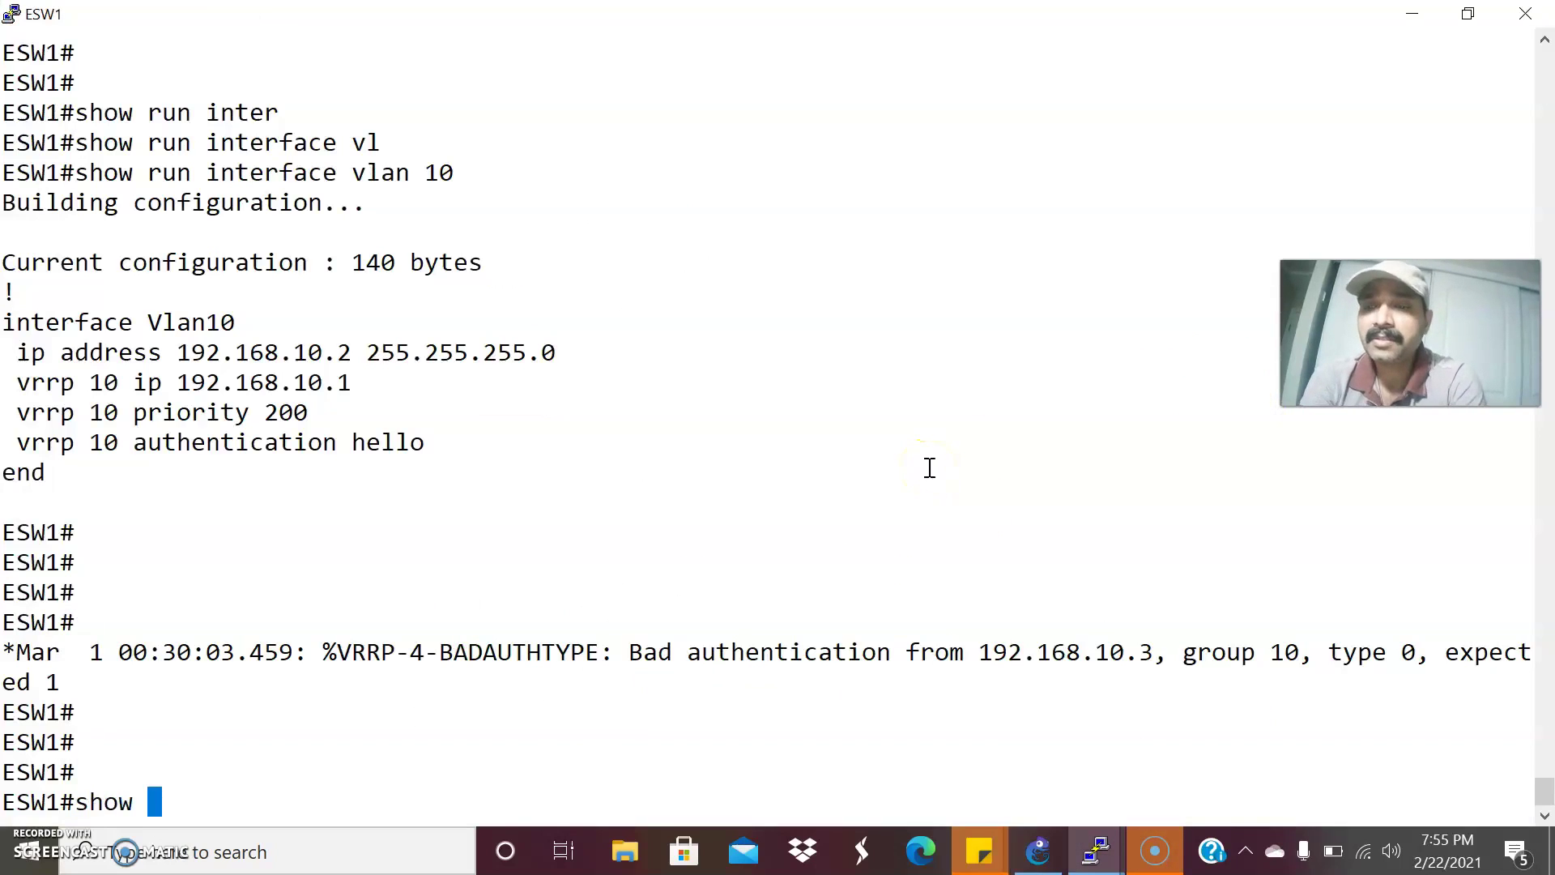
pyautogui.write('show vrr')
pyautogui.press('Tab')
pyautogui.write('br')
pyautogui.press('Tab')
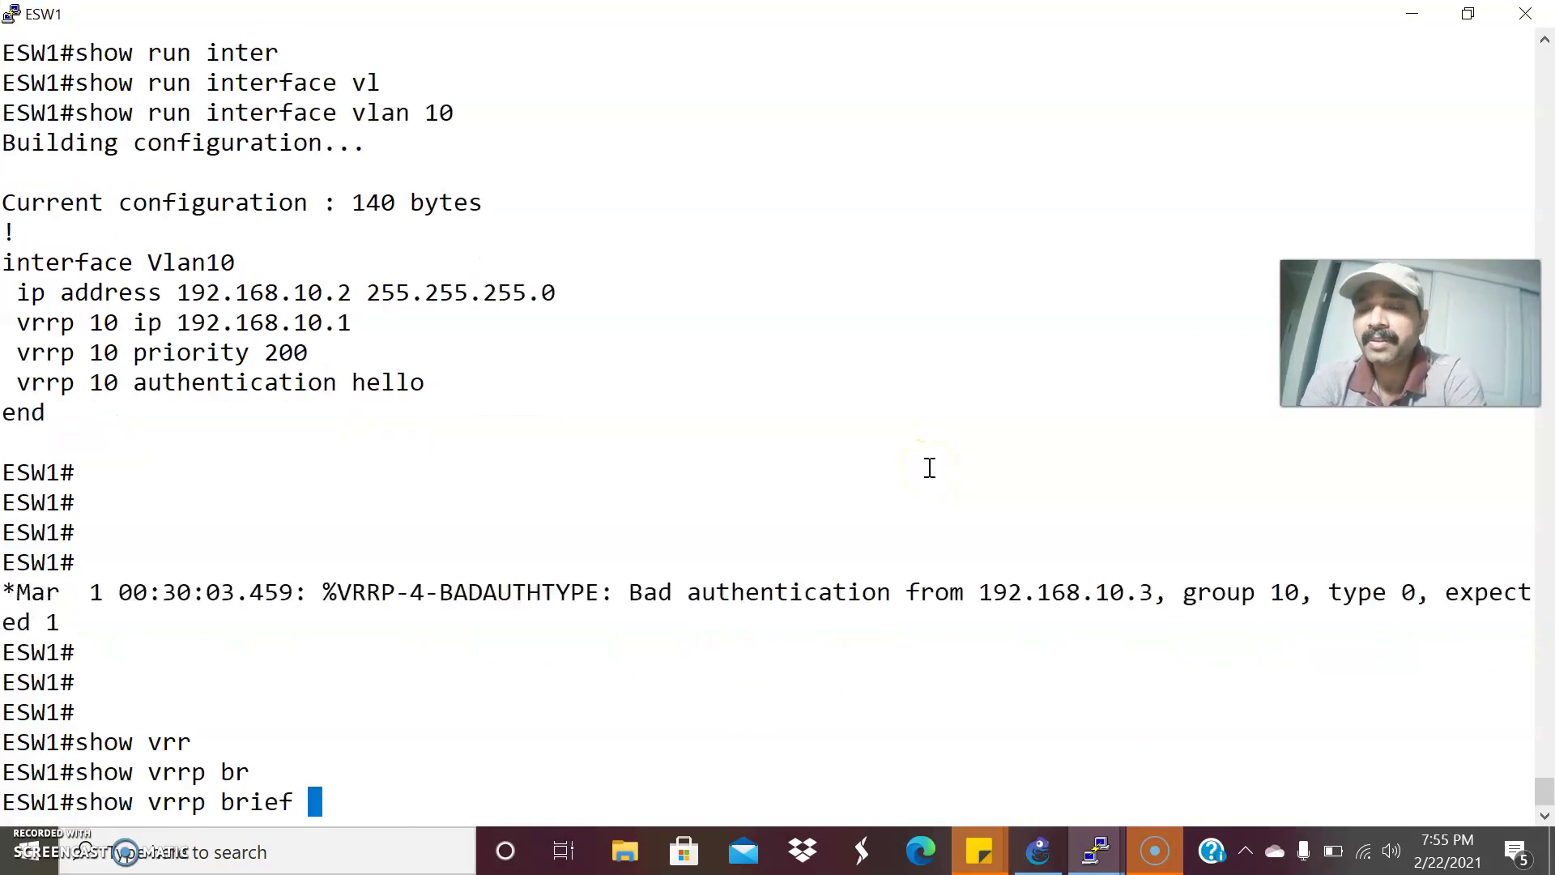
pyautogui.press('Return')
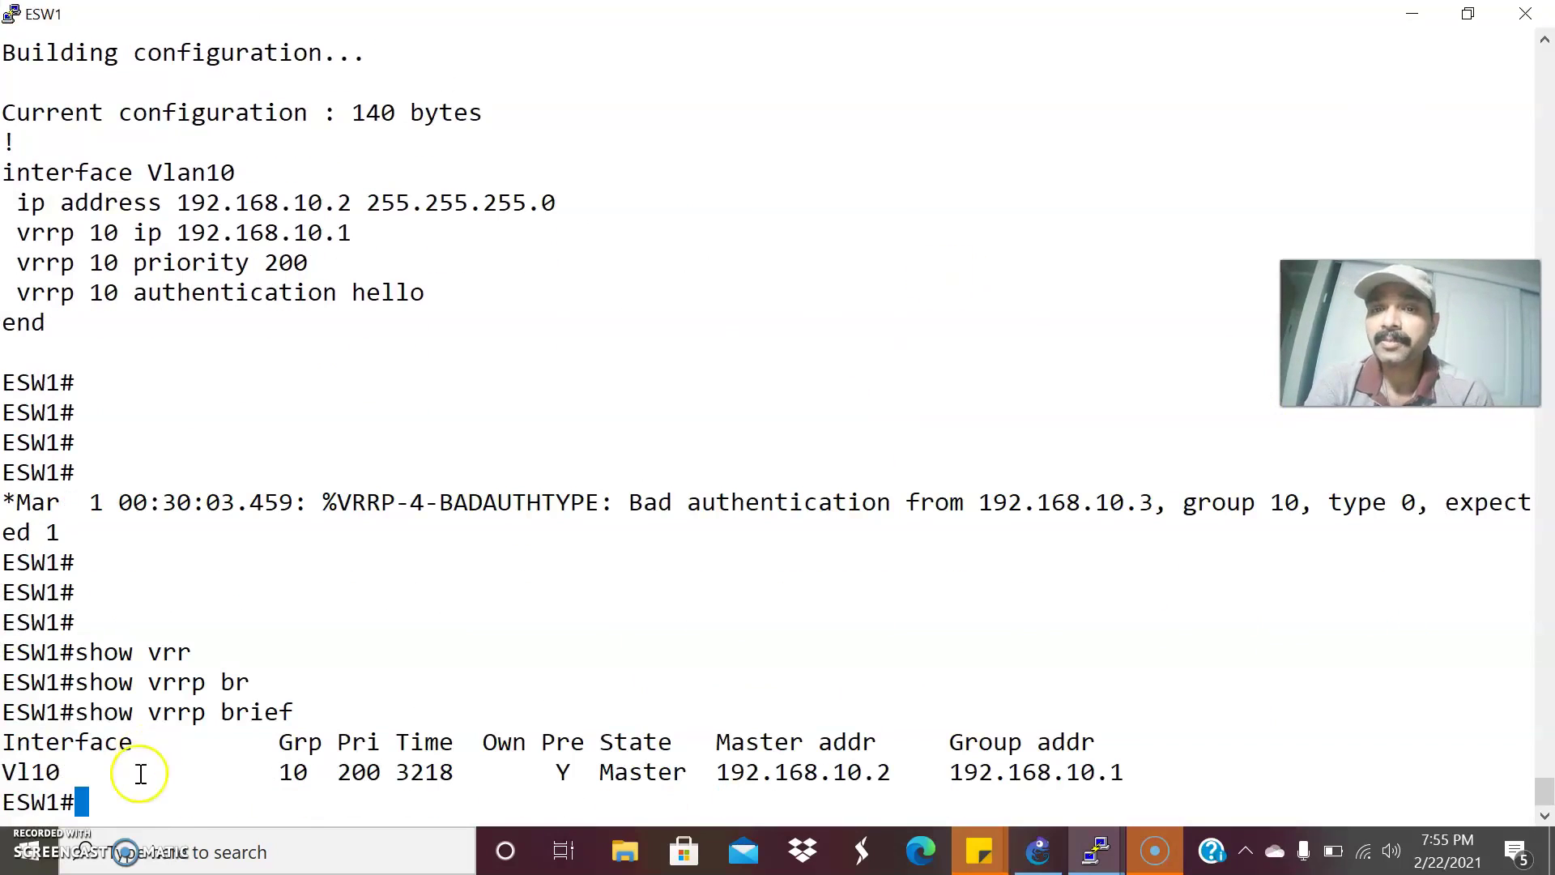
# - Switch to the ESW2 console and display its VRRP summary with "show vrrp brief"
pyautogui.hotkey('alt', 'Tab')
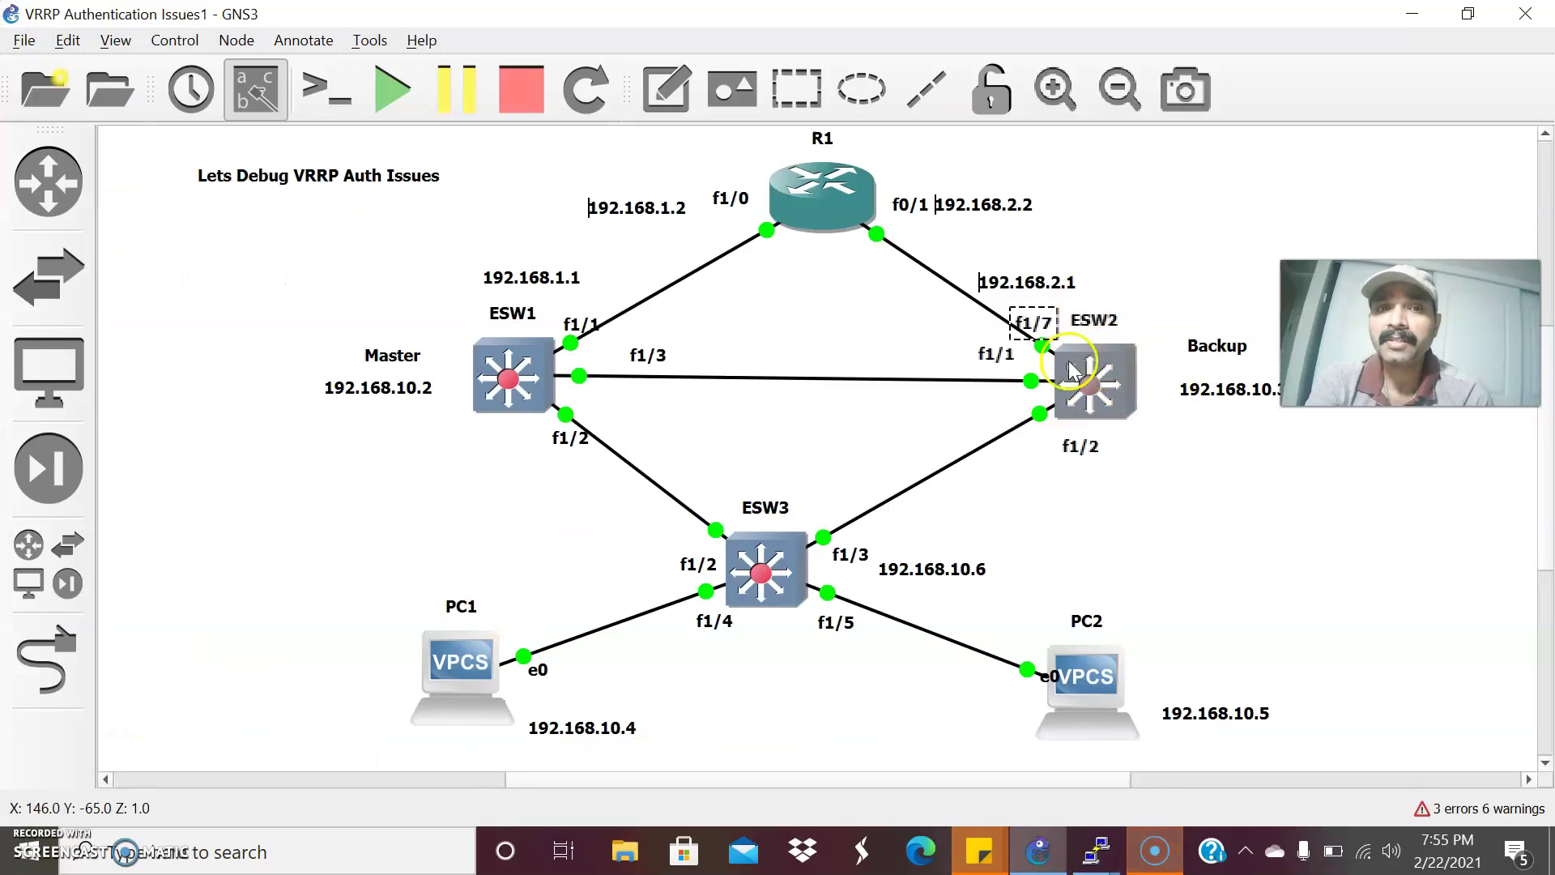
pyautogui.moveTo(1095, 851)
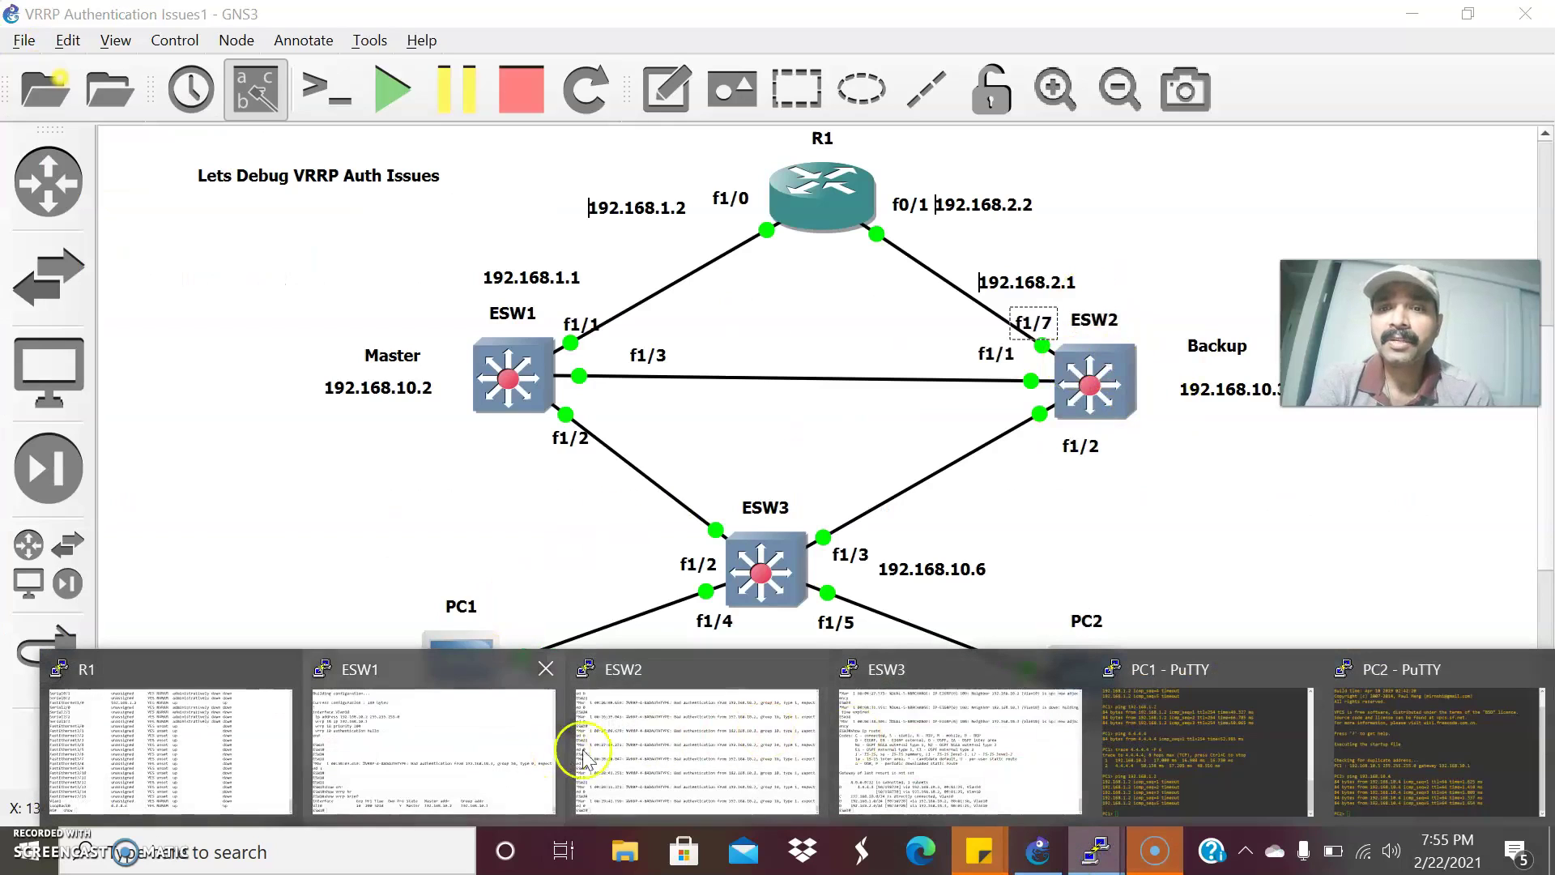
pyautogui.click(644, 741)
pyautogui.press('Return')
pyautogui.press('Return')
pyautogui.press('Return')
pyautogui.press('Return')
pyautogui.write('s')
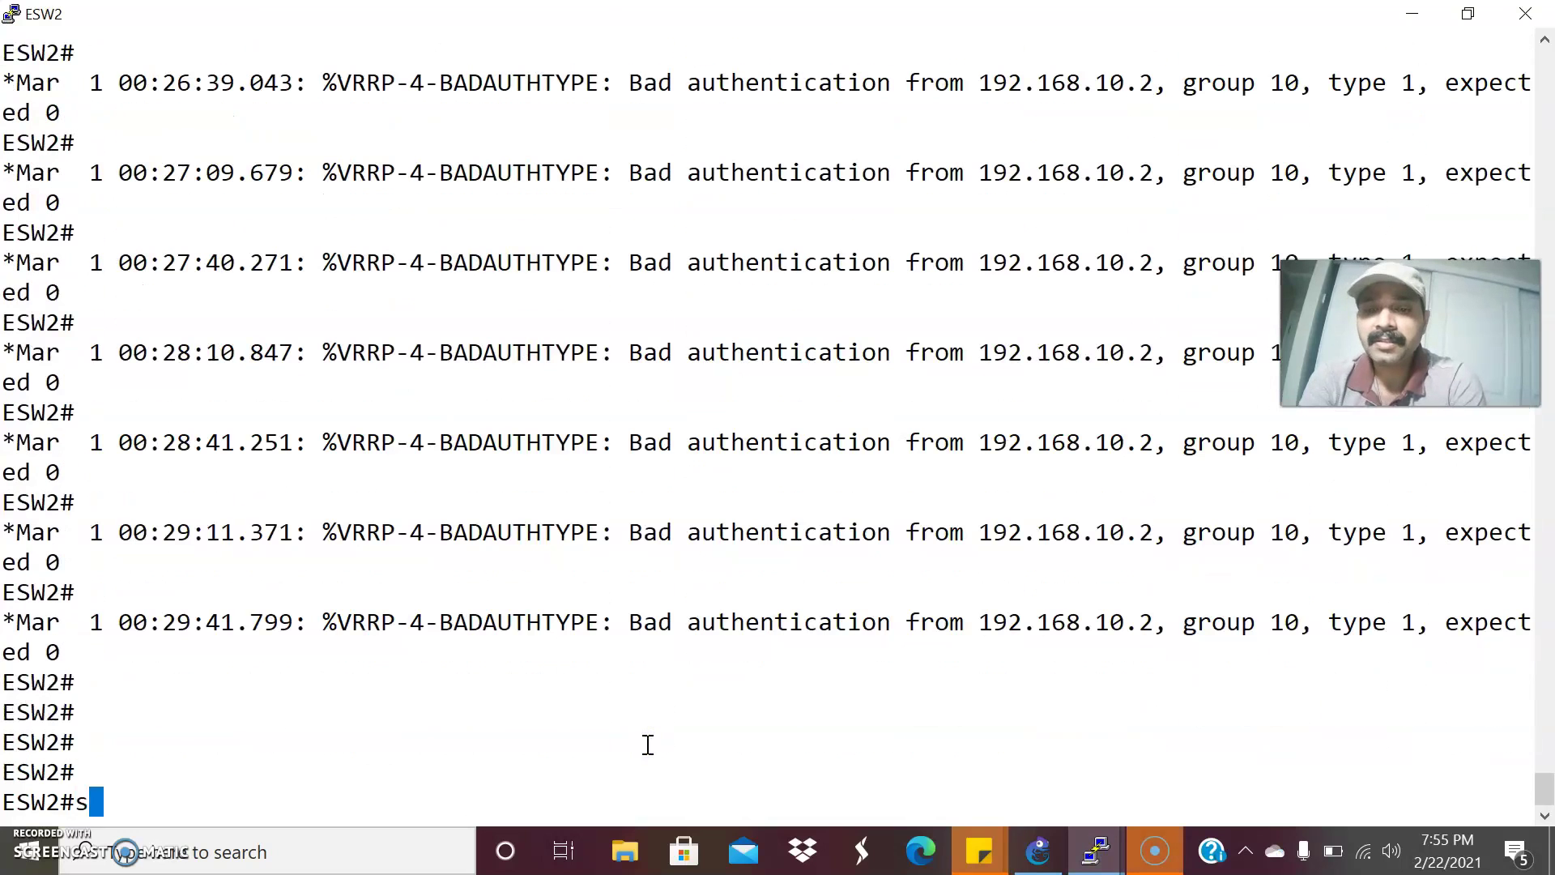
pyautogui.write('how vr')
pyautogui.press('Tab')
pyautogui.write('br')
pyautogui.press('Tab')
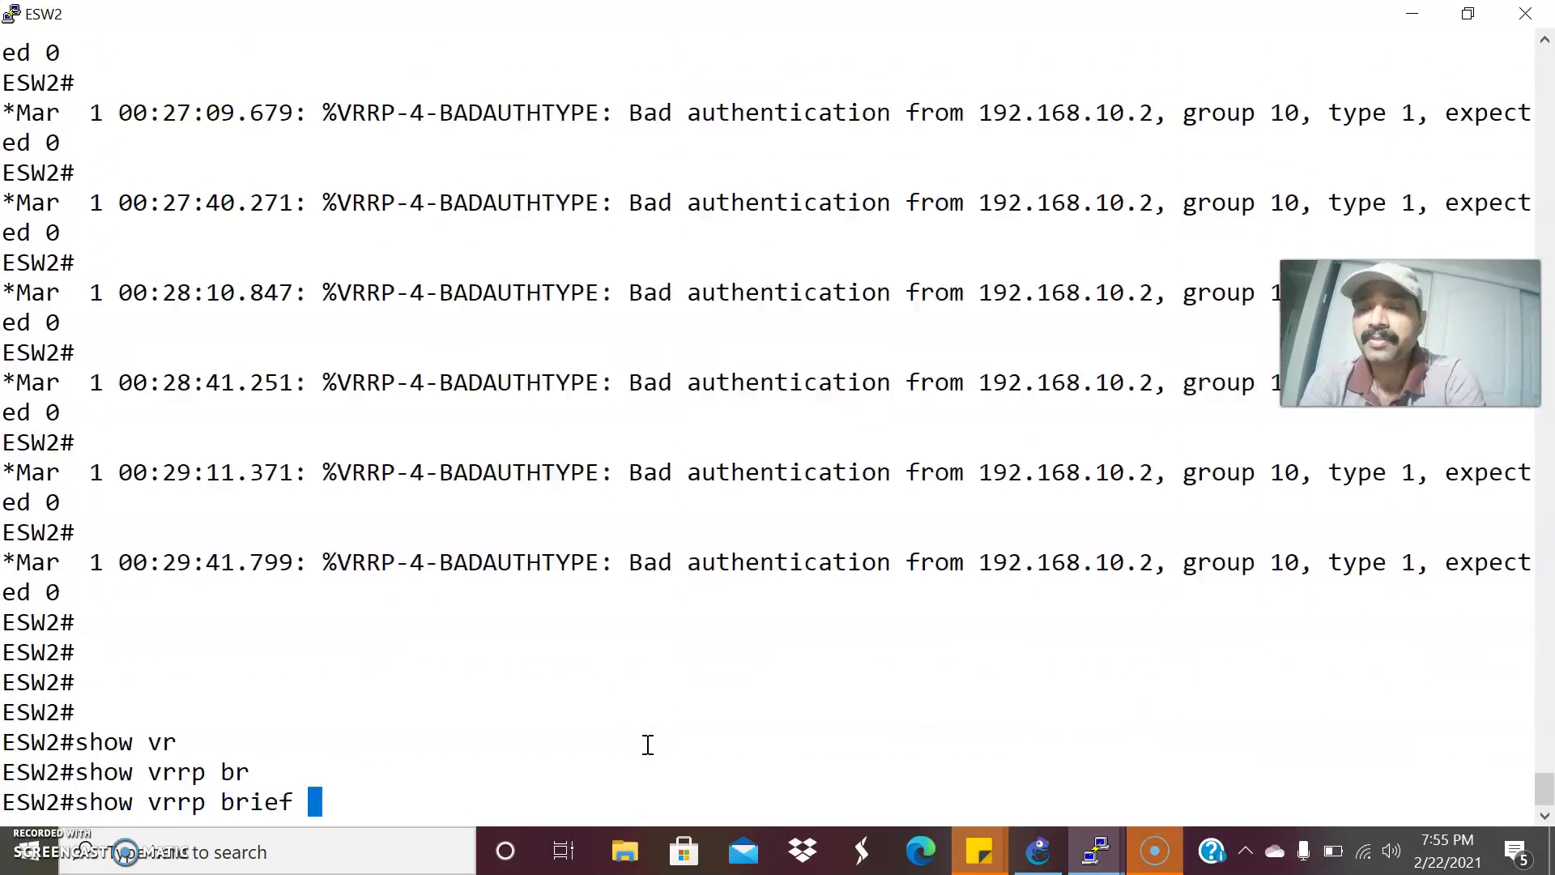
pyautogui.press('Return')
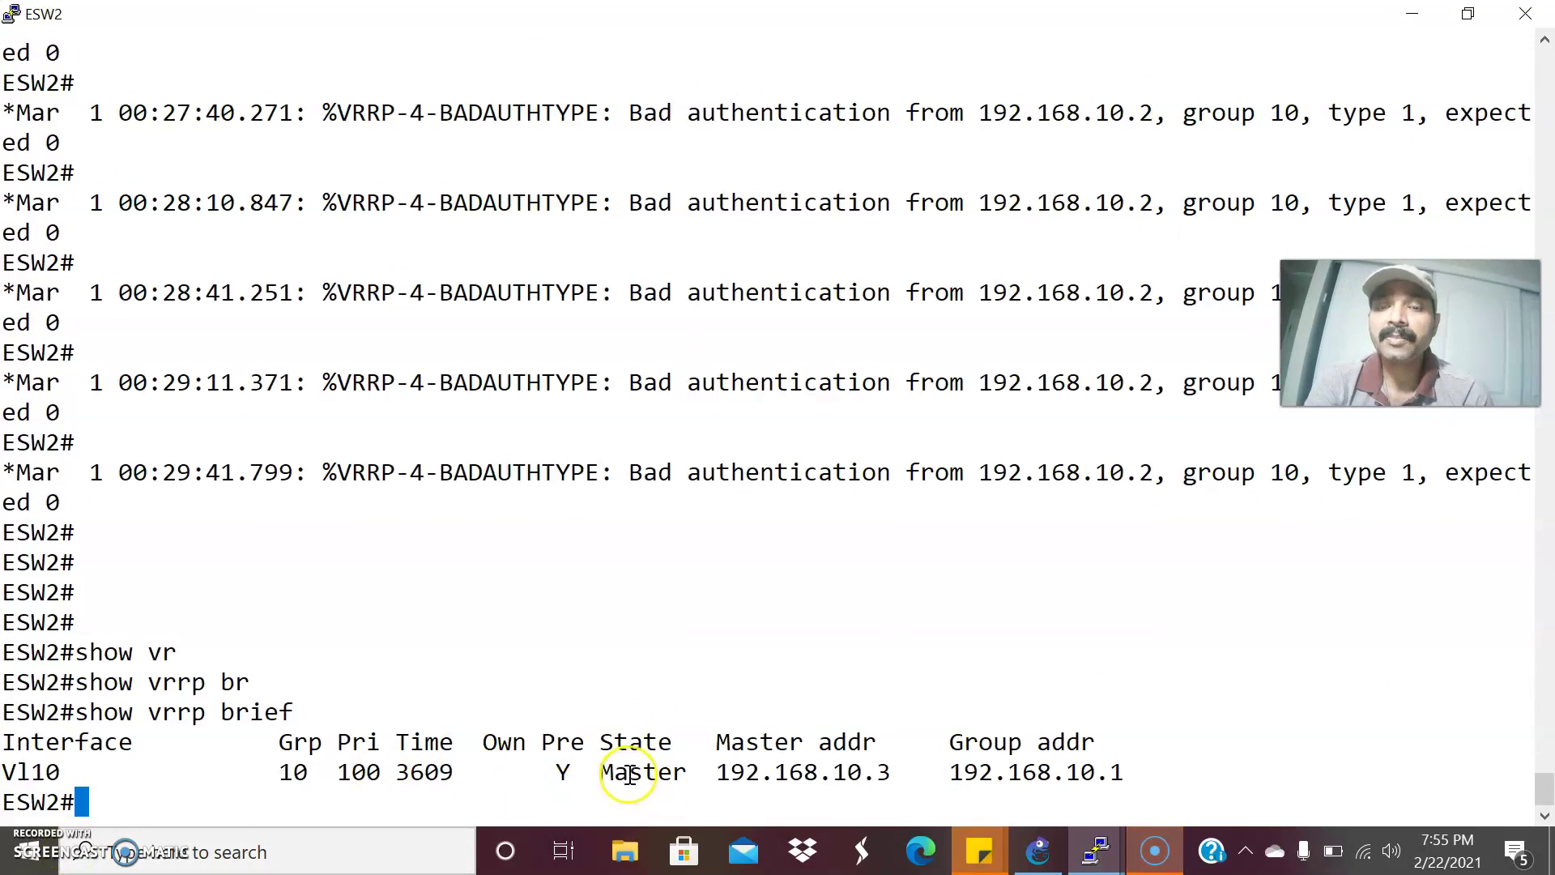
# - Switch to the ESW3 console and display its VLAN 10 configuration with "show run interface vlan 10"
pyautogui.hotkey('alt', 'Tab')
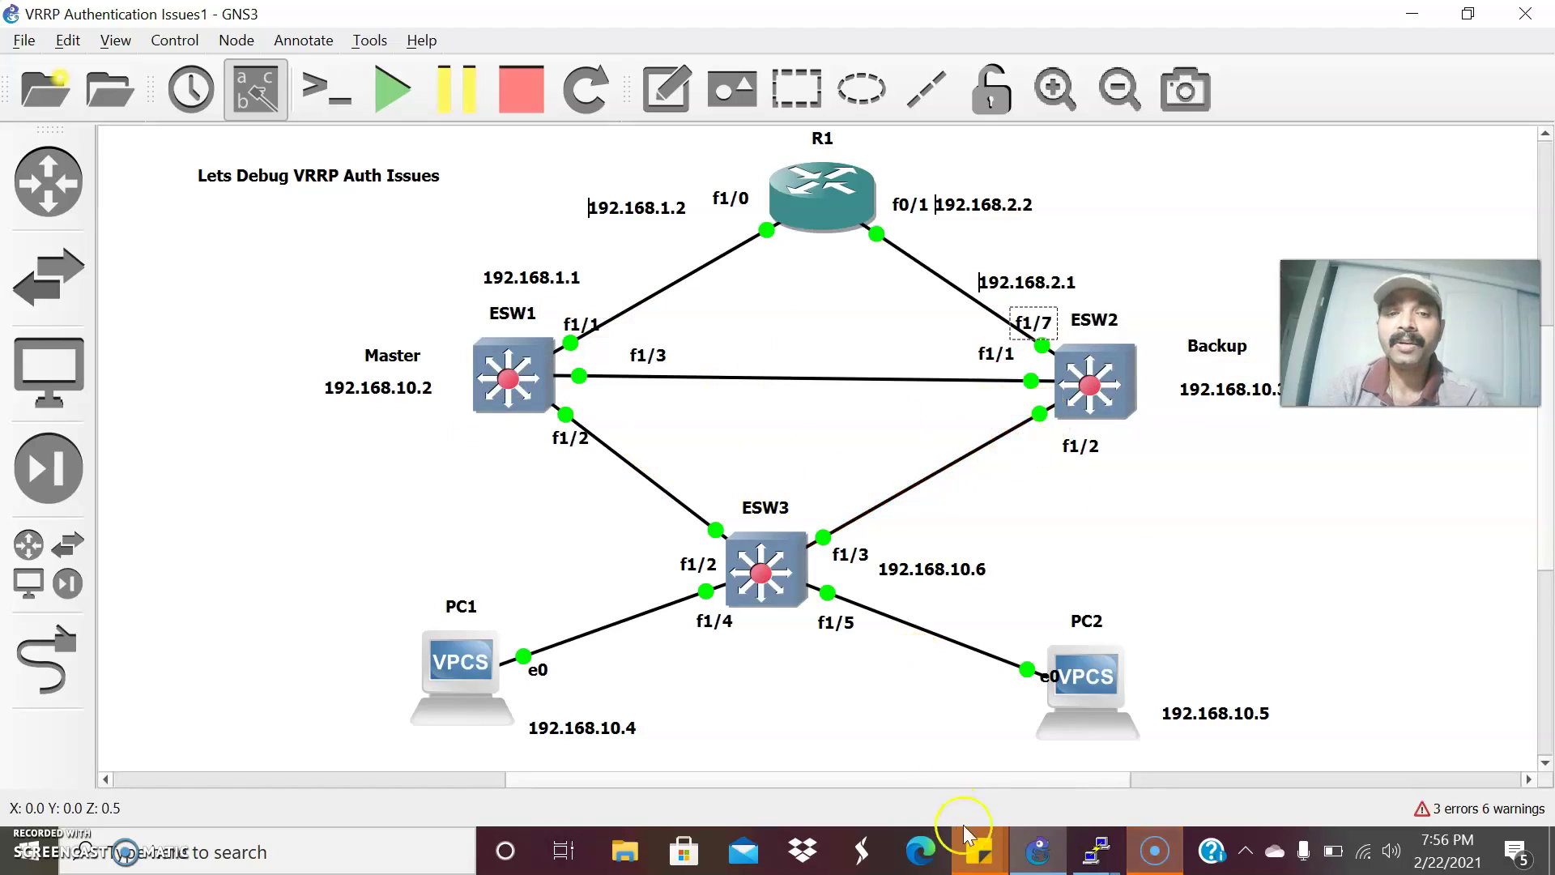
pyautogui.moveTo(1095, 851)
pyautogui.click(897, 741)
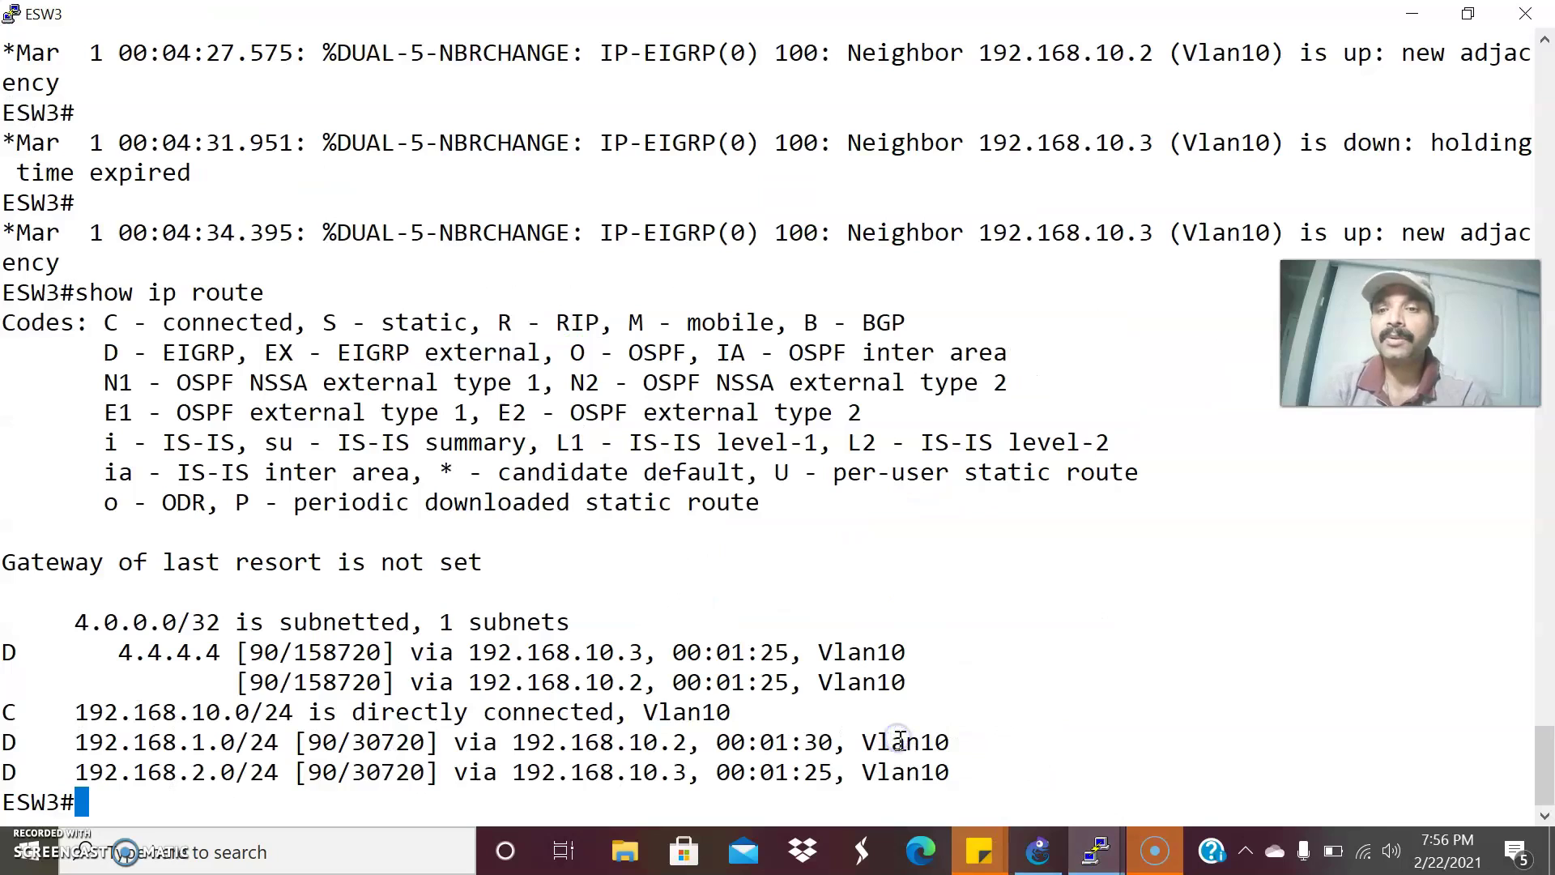
pyautogui.press('Return')
pyautogui.press('Return')
pyautogui.press('Return')
pyautogui.write('sho')
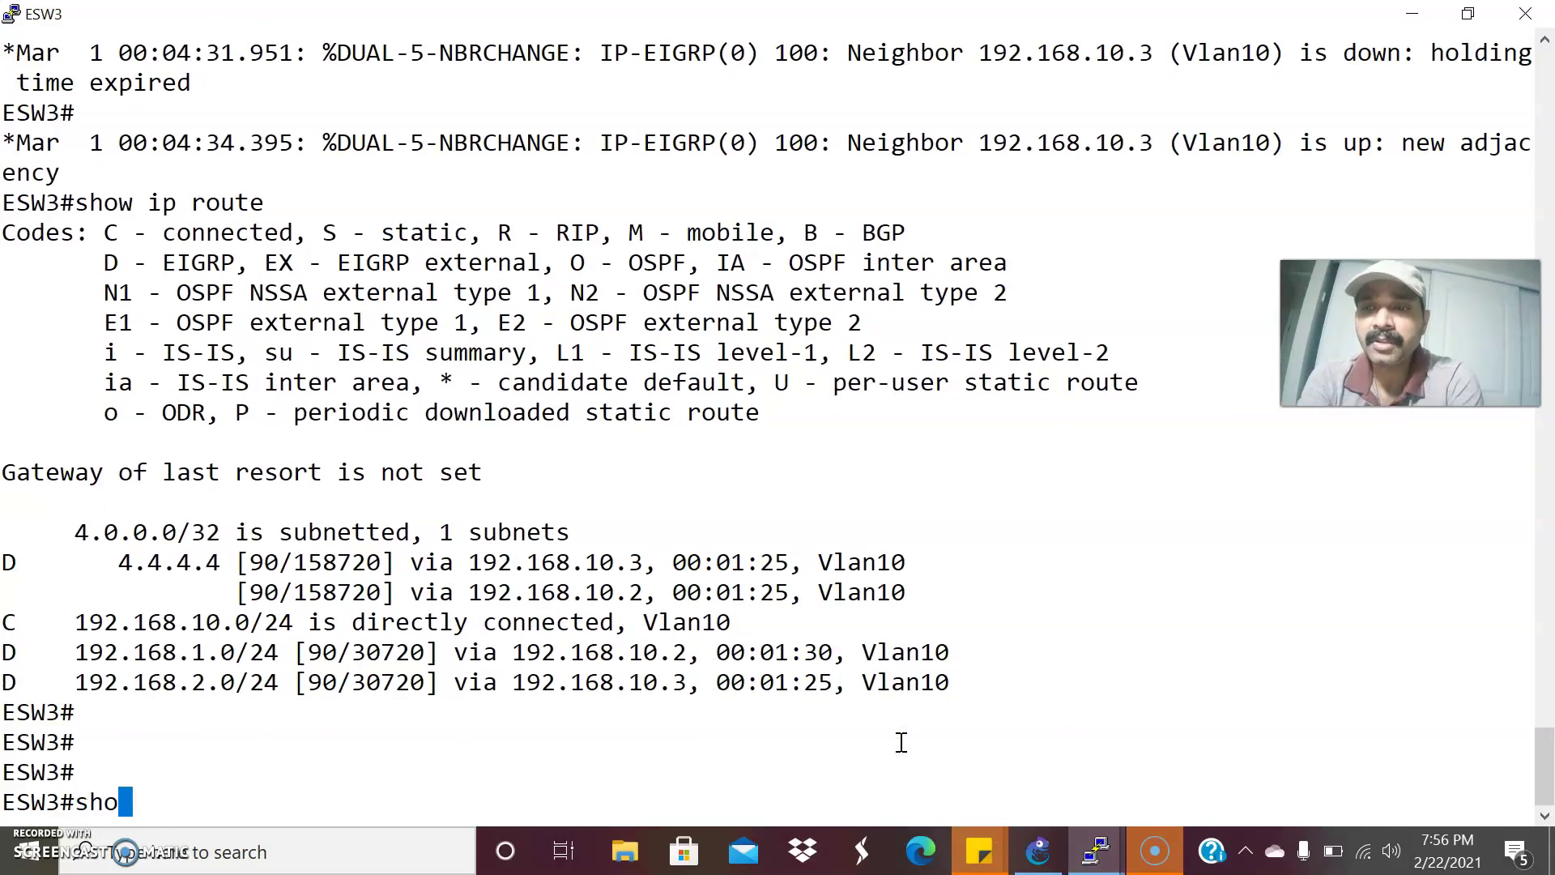
pyautogui.write('w run inter')
pyautogui.press('Tab')
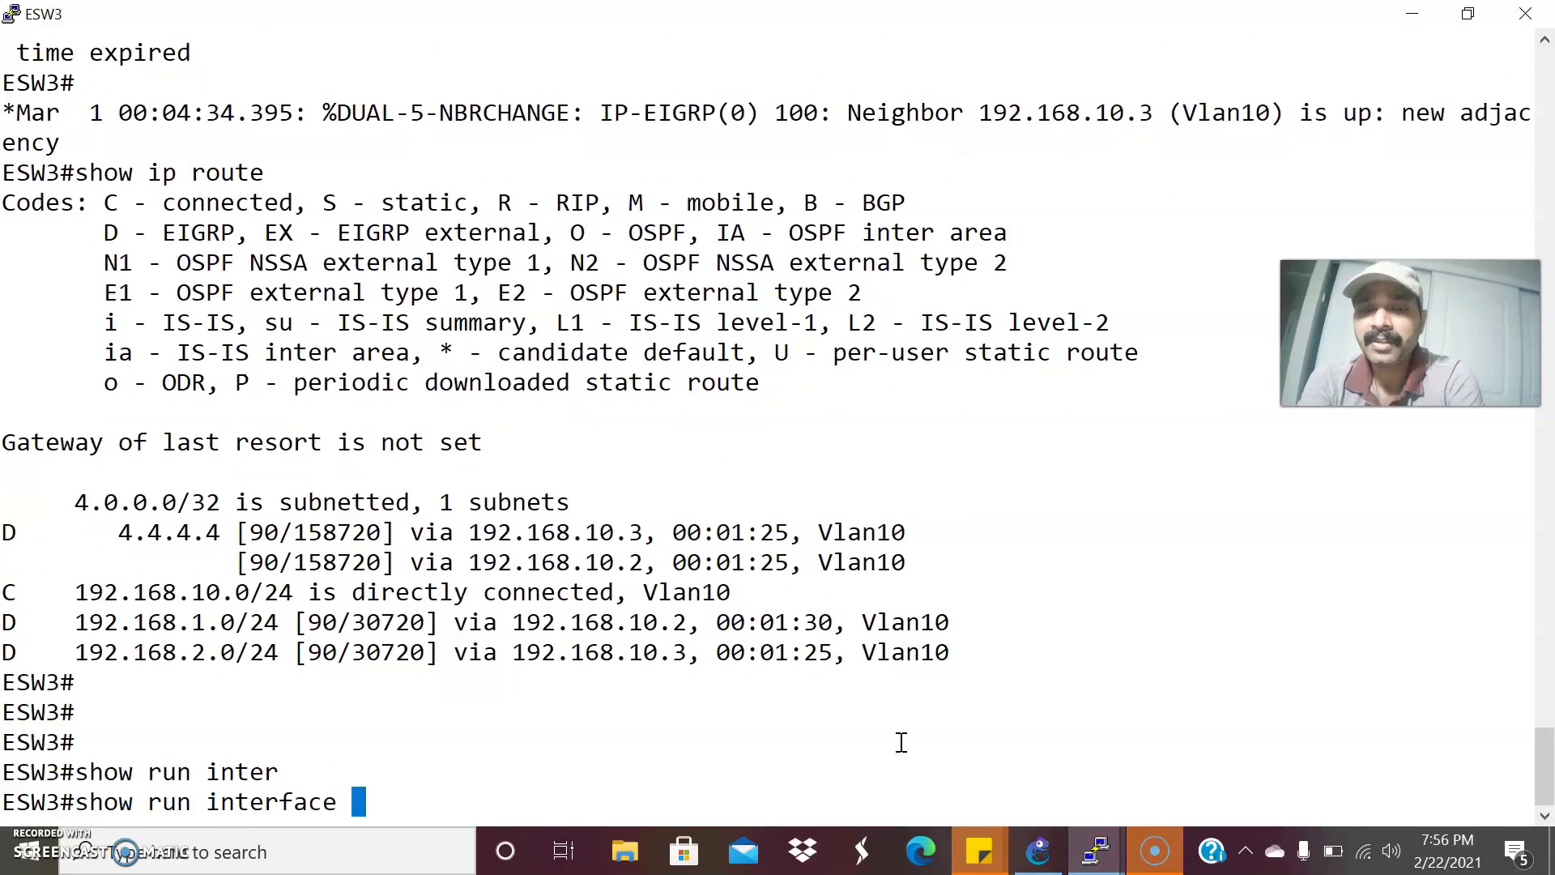
pyautogui.write('vl')
pyautogui.press('Tab')
pyautogui.write('10')
pyautogui.press('Return')
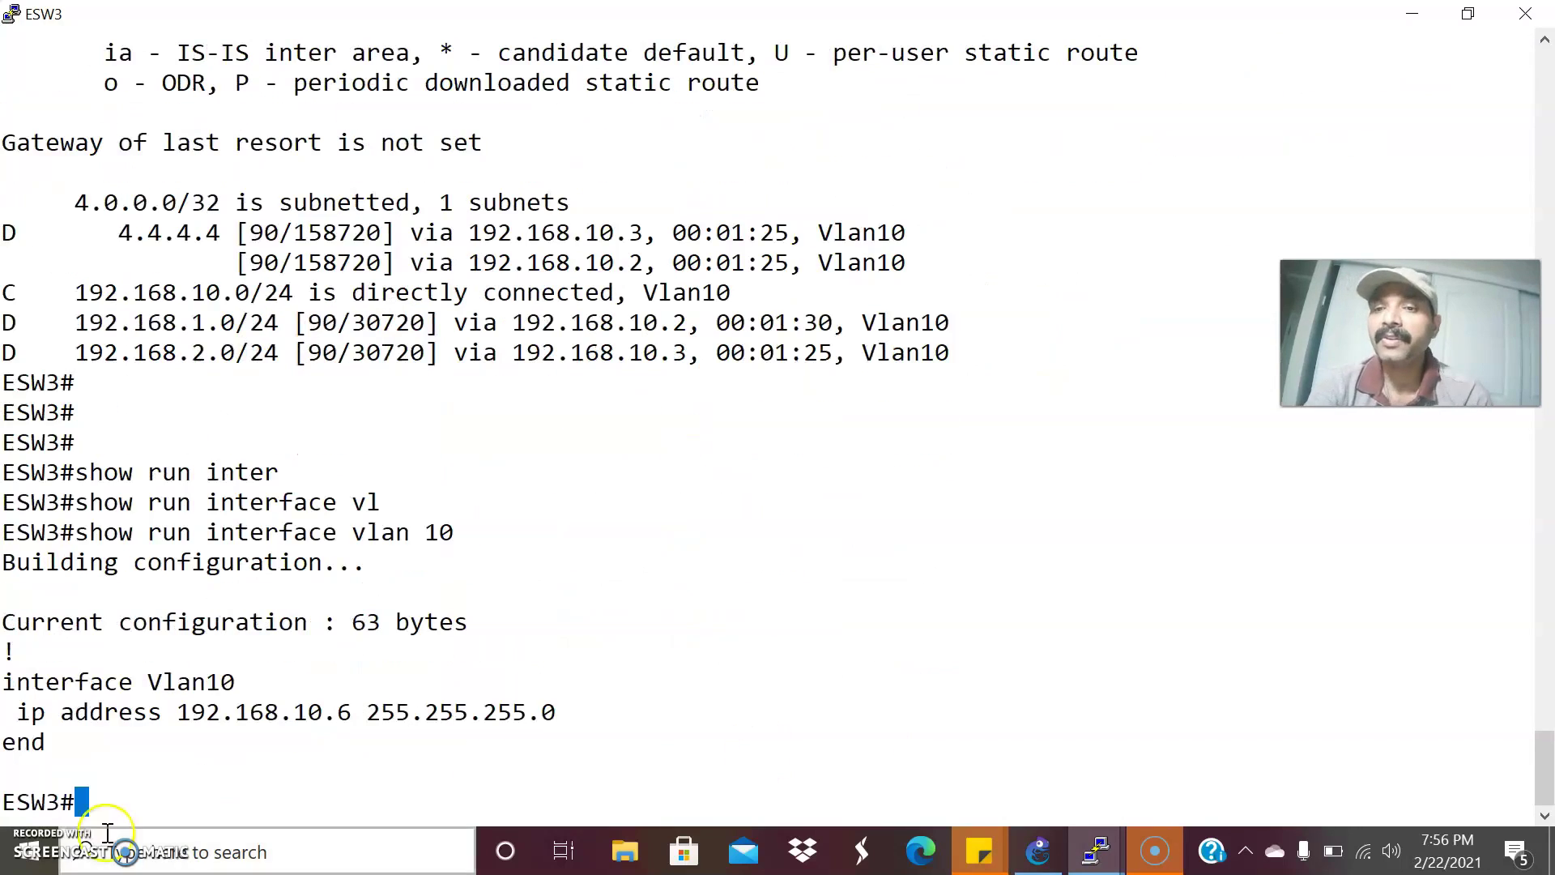
# - Return to the ESW1 console and display its VLAN 10 configuration again with "show run interface vlan 10"
pyautogui.hotkey('alt', 'Tab')
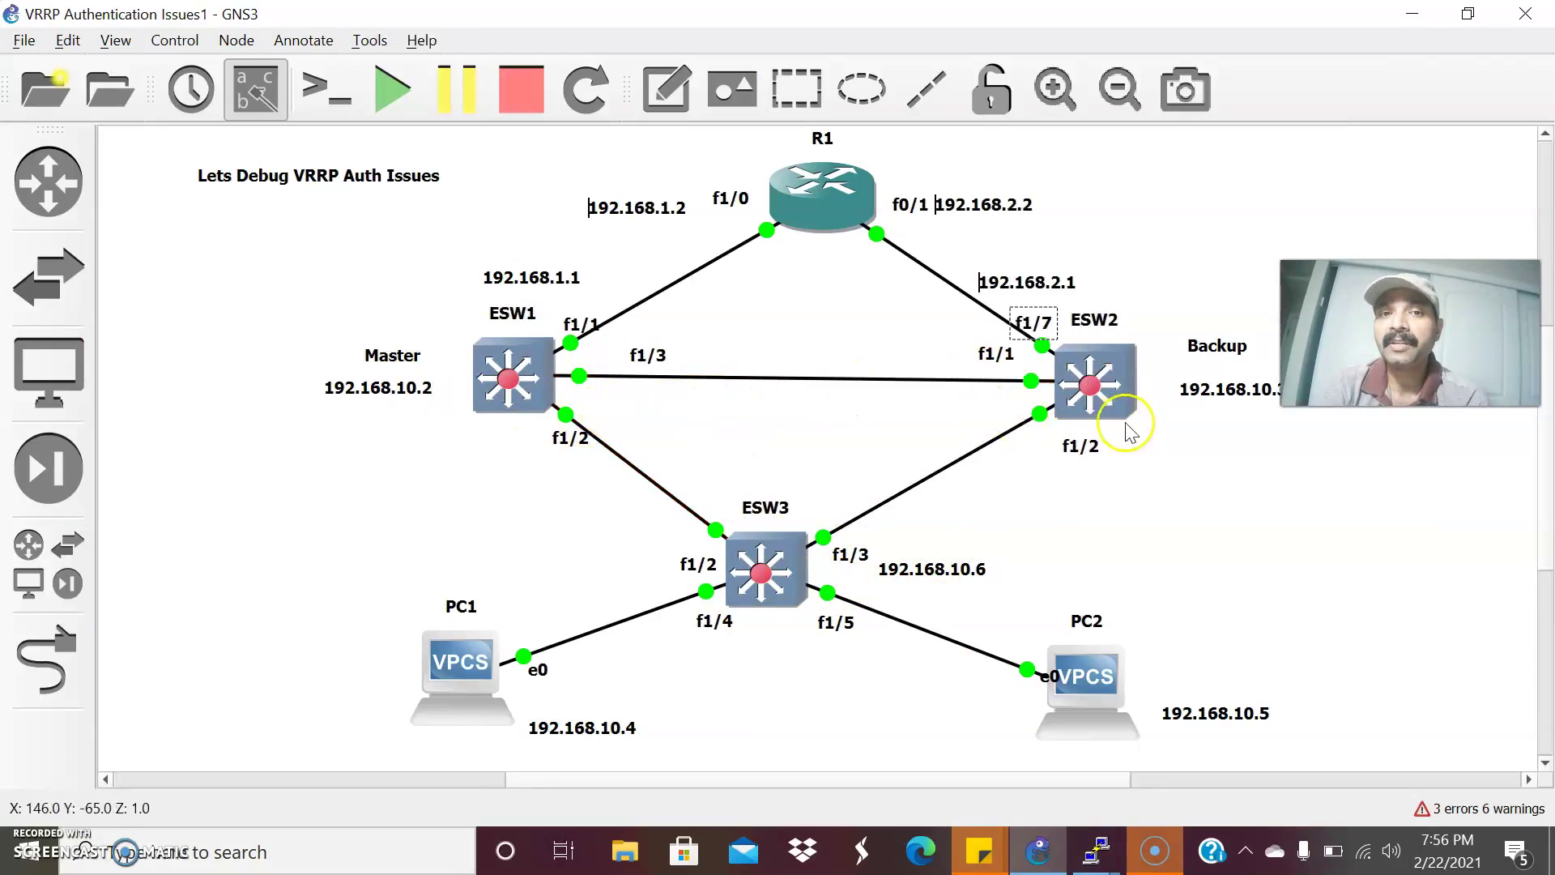
pyautogui.click(1093, 854)
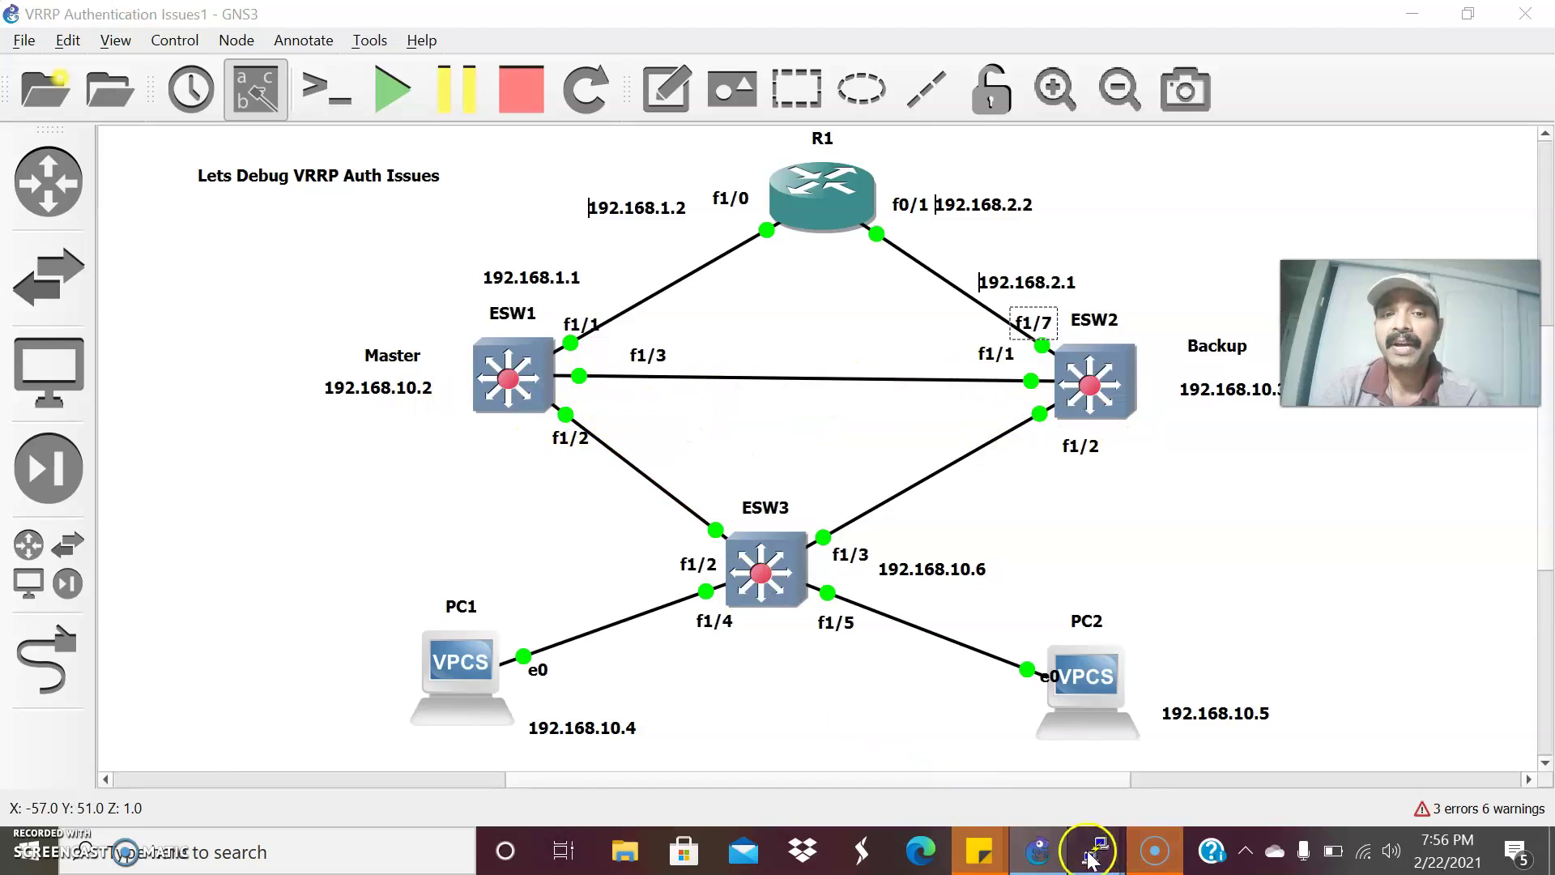
pyautogui.click(486, 750)
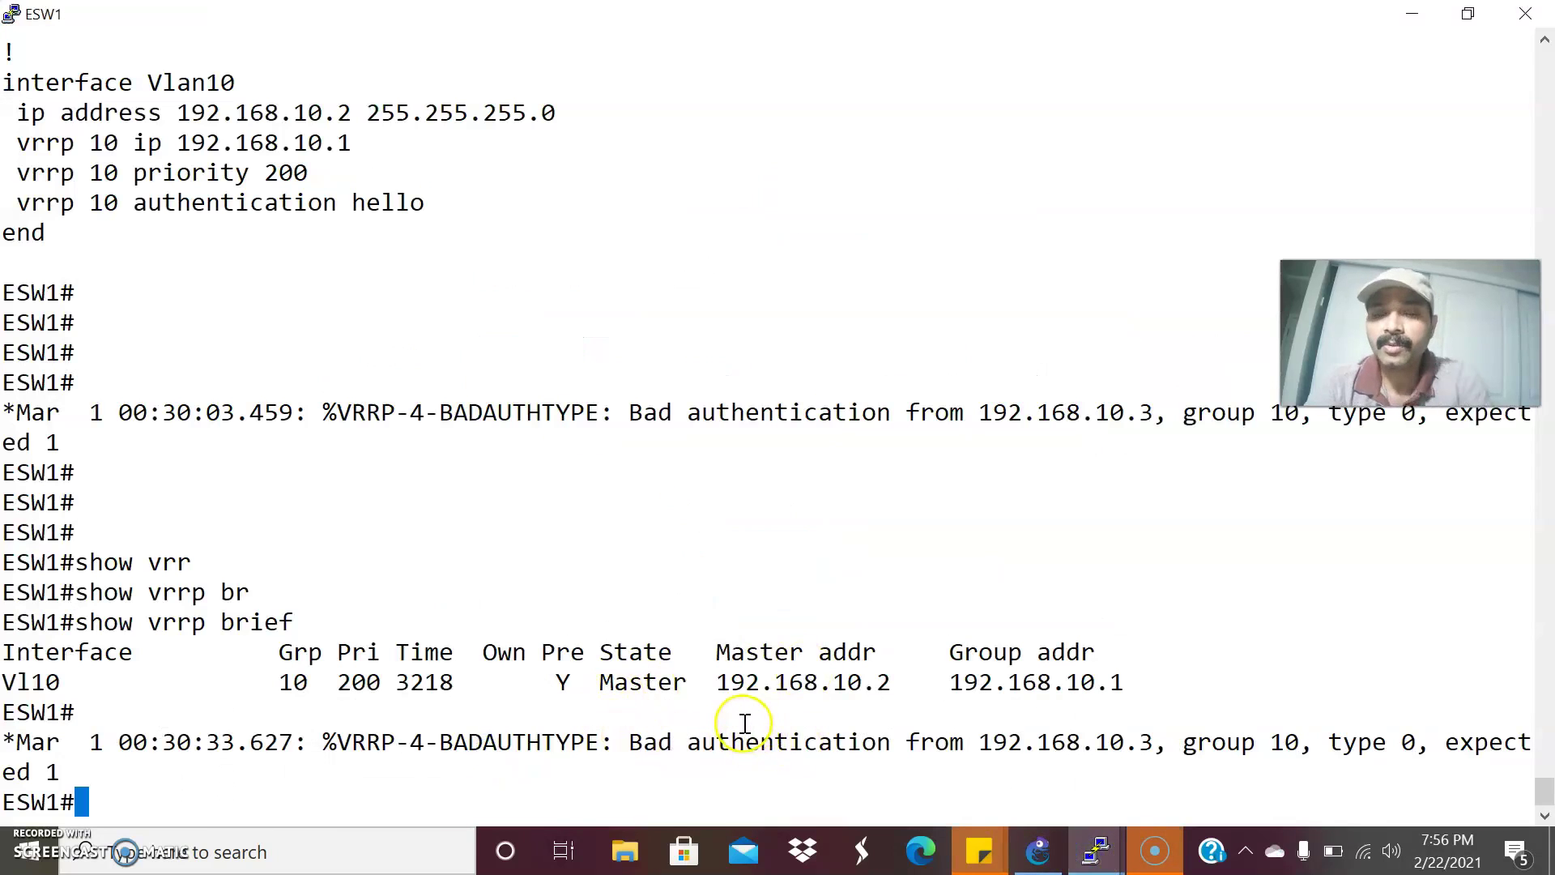
pyautogui.write('show run in')
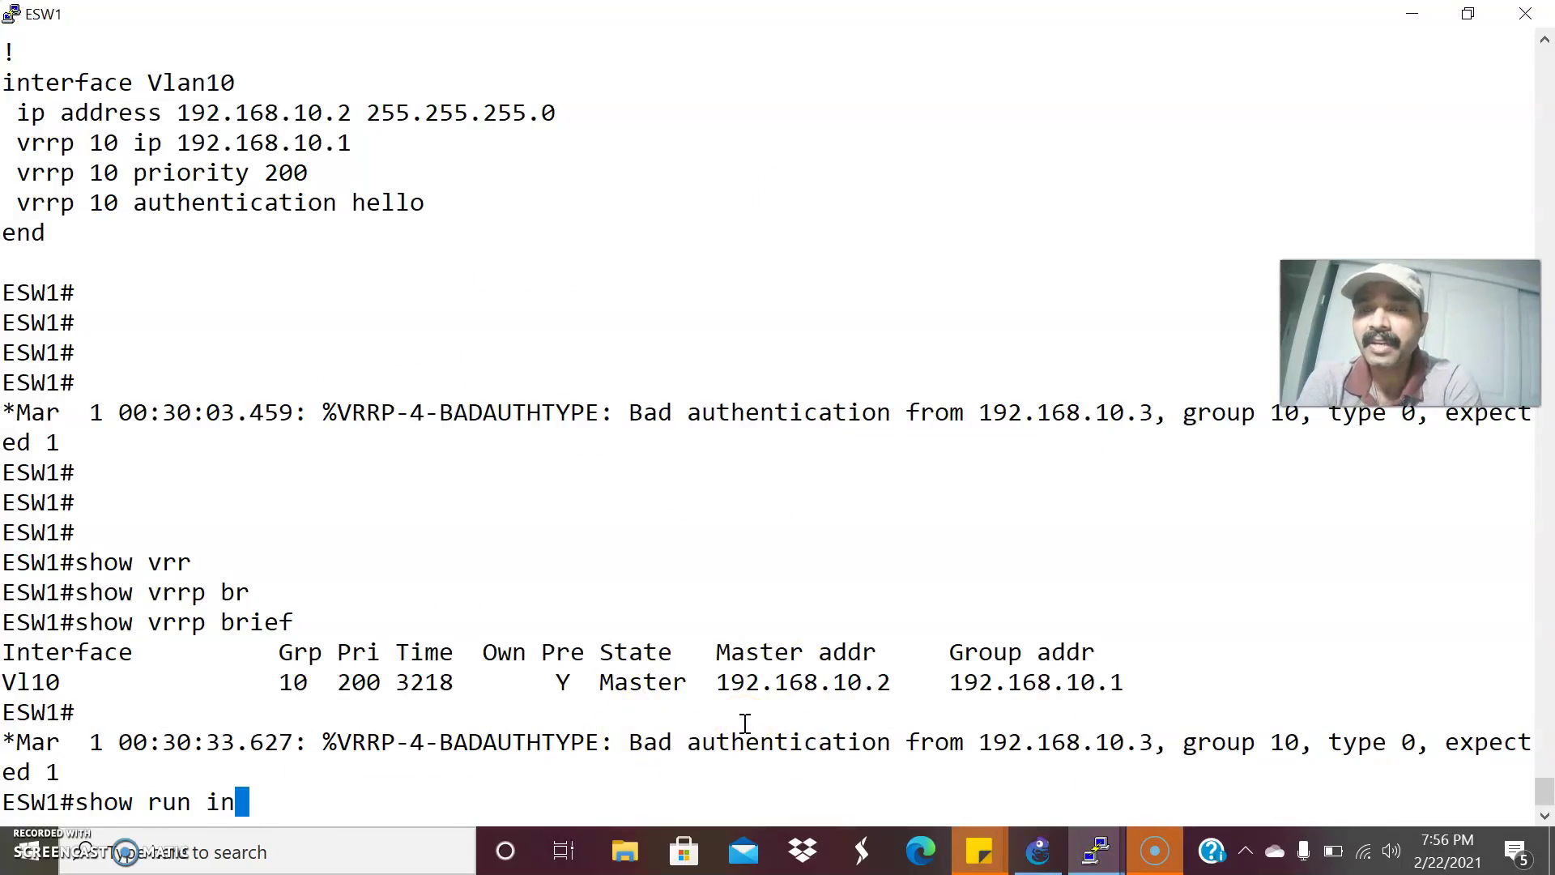
pyautogui.write('ter')
pyautogui.press('Tab')
pyautogui.write('vl')
pyautogui.press('Tab')
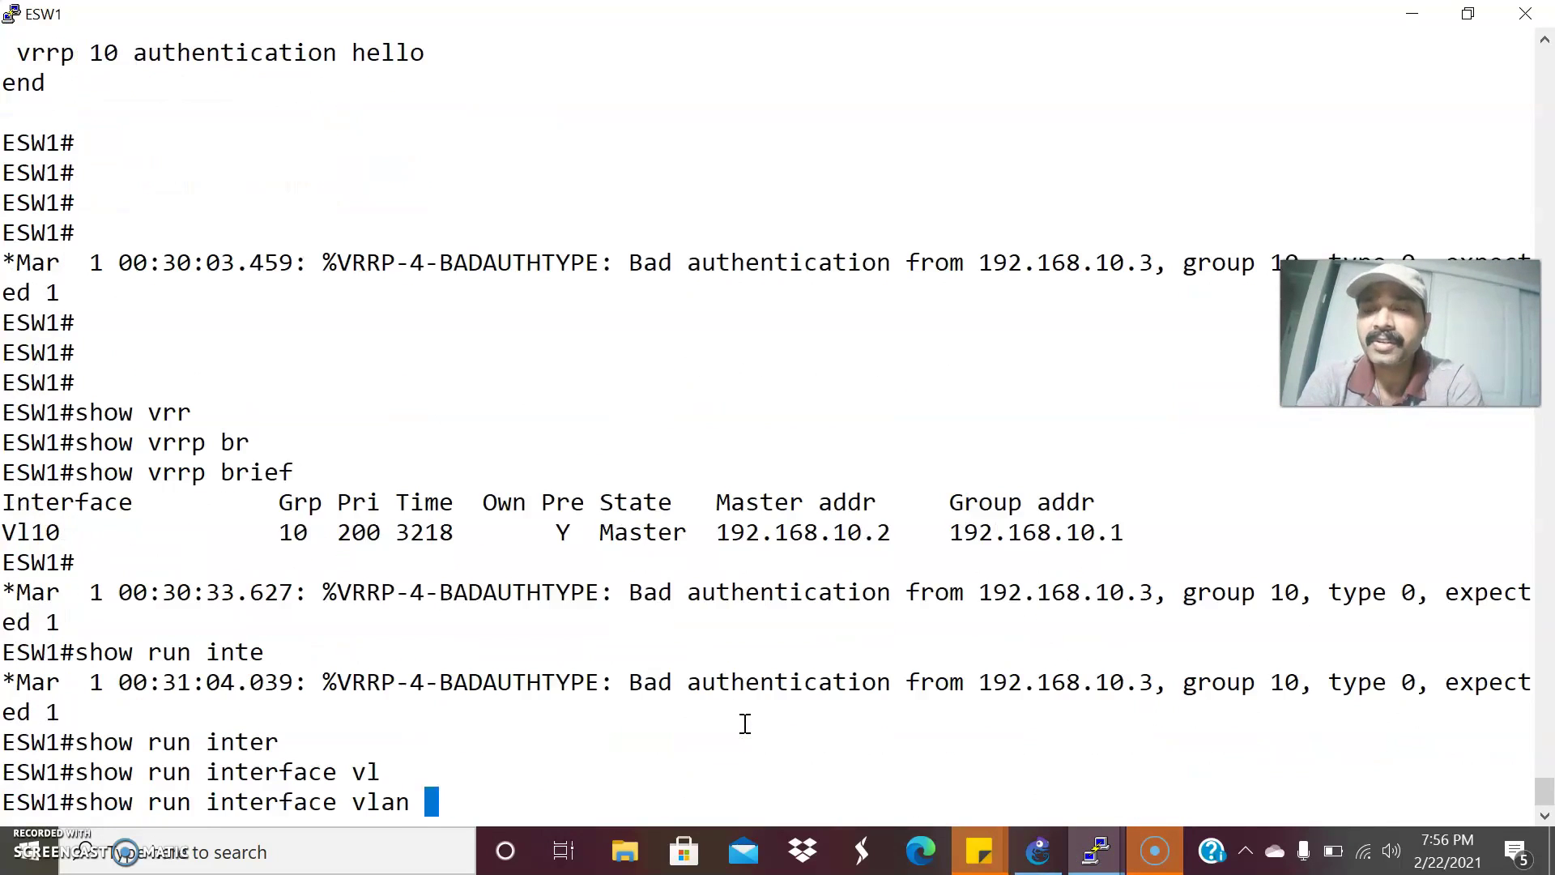
pyautogui.write('10')
pyautogui.press('Return')
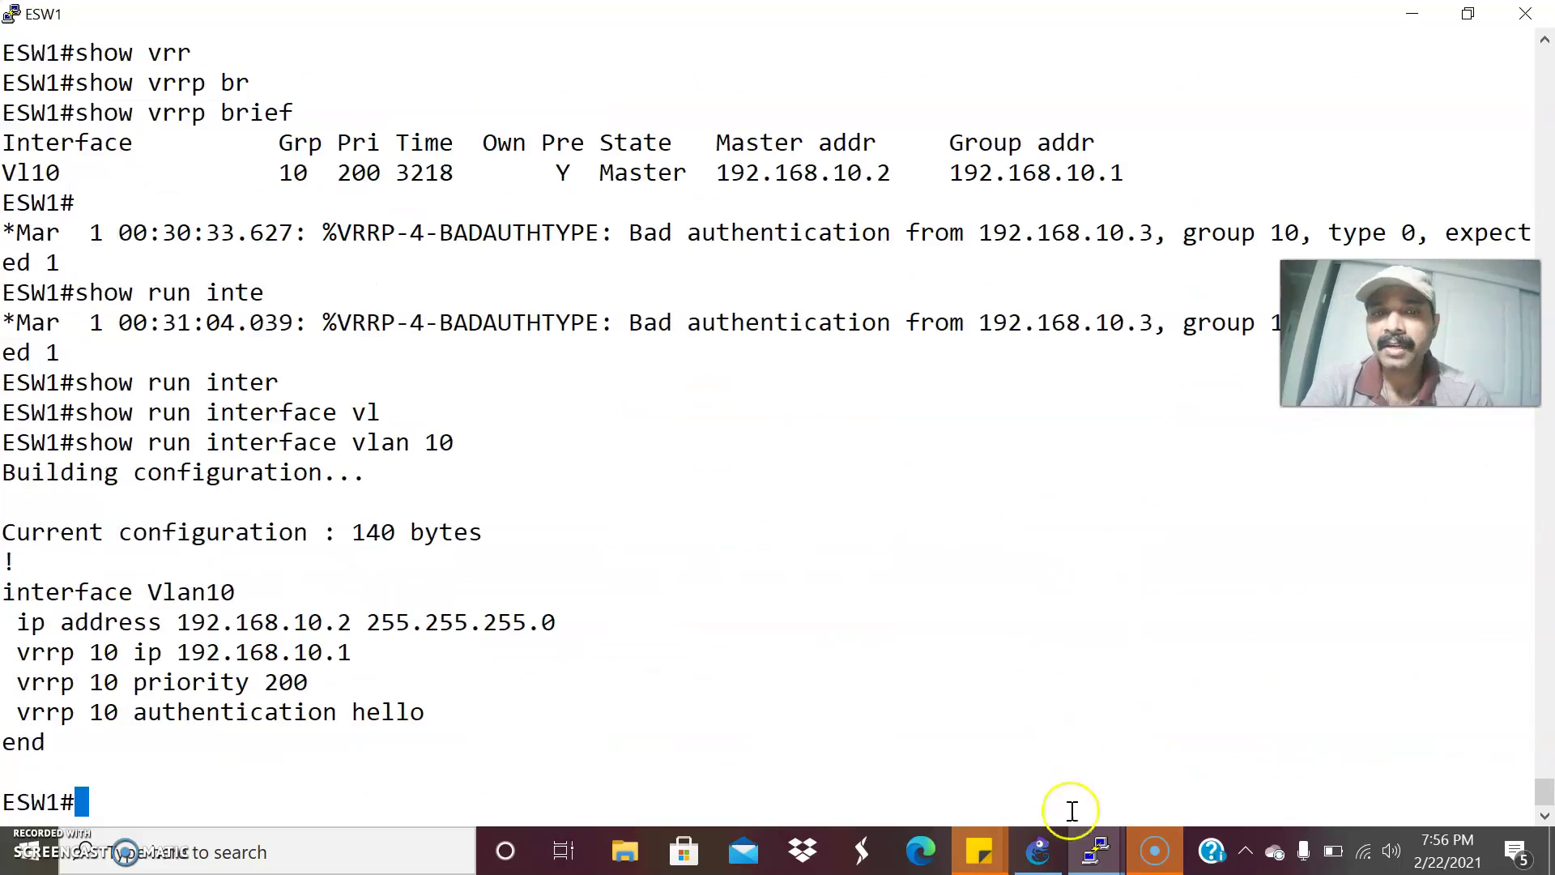
# - Display the VLAN 10 configuration in the ESW2 console with "show run interface vlan 10"
pyautogui.moveTo(1096, 849)
pyautogui.click(654, 738)
pyautogui.write('show run inter')
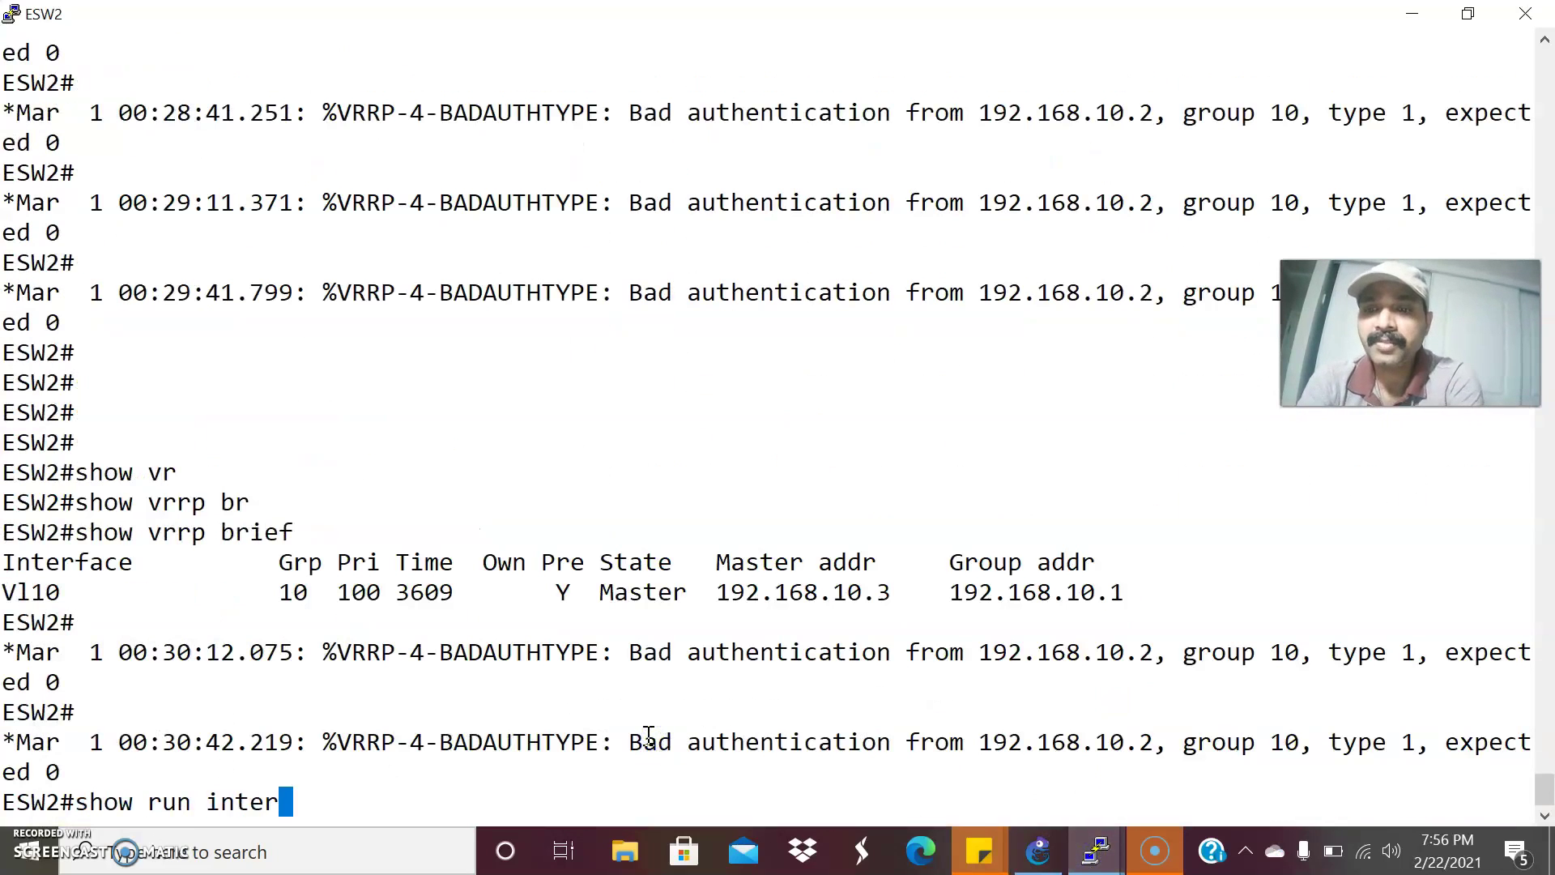
pyautogui.press('Tab')
pyautogui.write('vl')
pyautogui.press('Tab')
pyautogui.write('10')
pyautogui.press('Return')
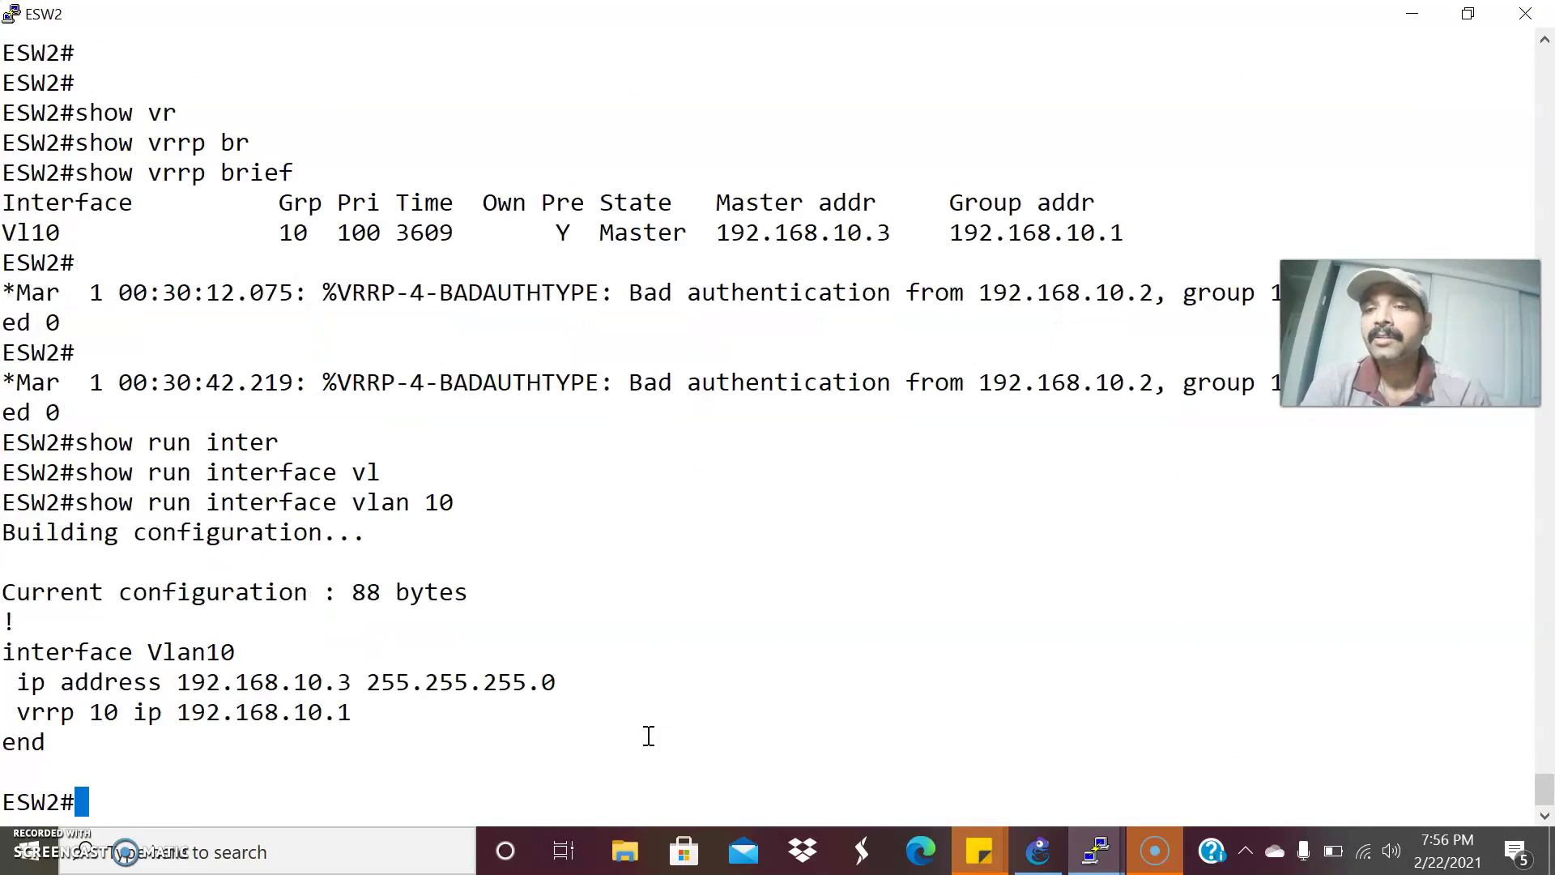
# - Compare the VLAN 10 VRRP settings shown in the ESW1 console with those in the ESW2 console
pyautogui.hotkey('alt', 'Tab')
pyautogui.click(300, 693)
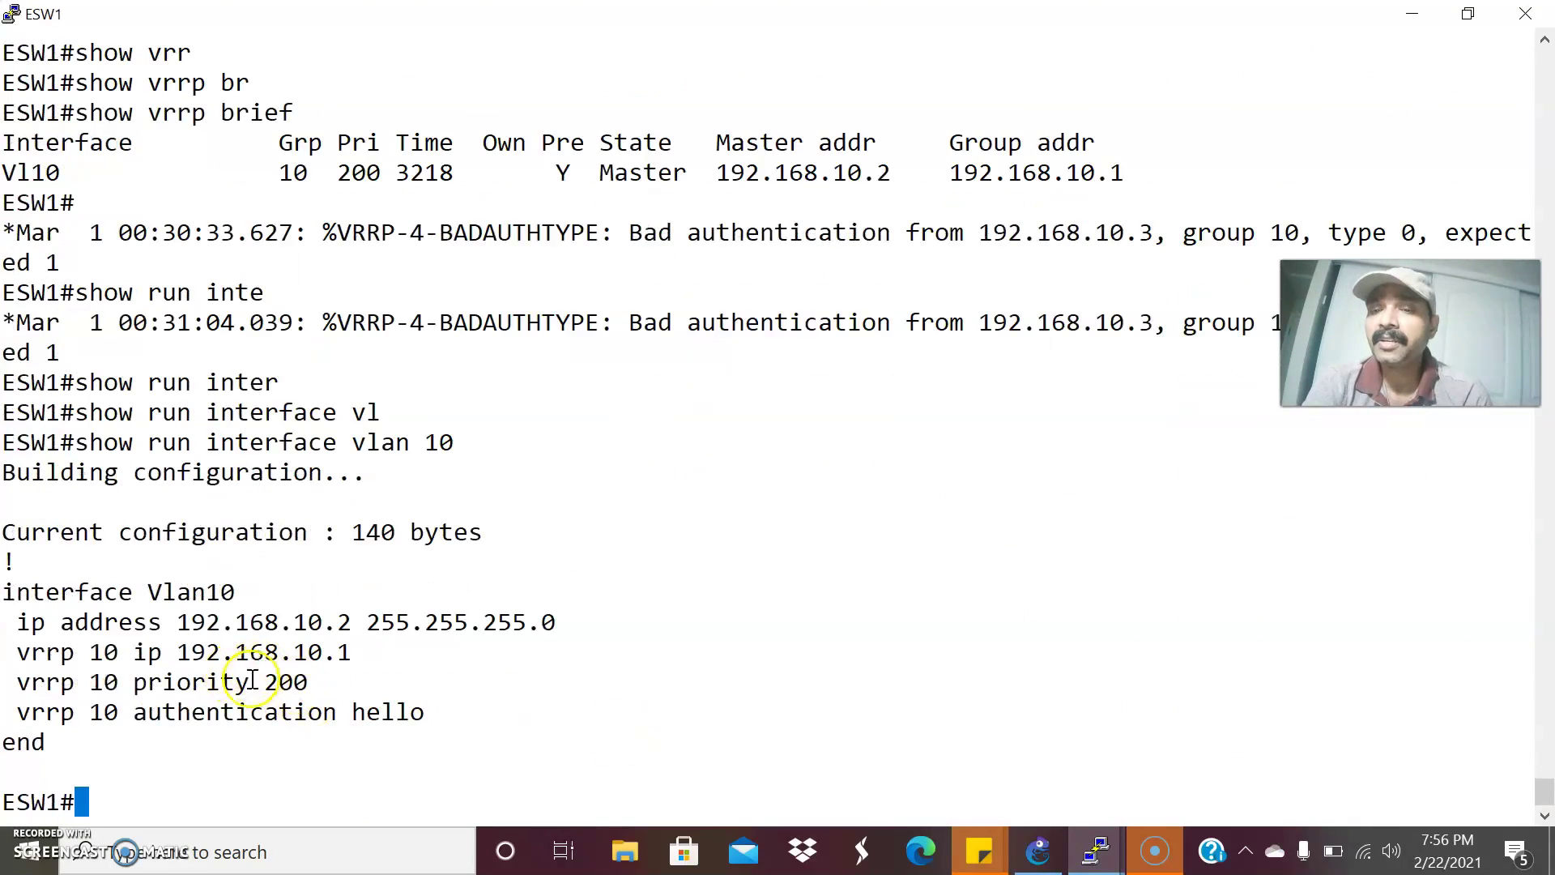
pyautogui.hotkey('alt', 'Tab')
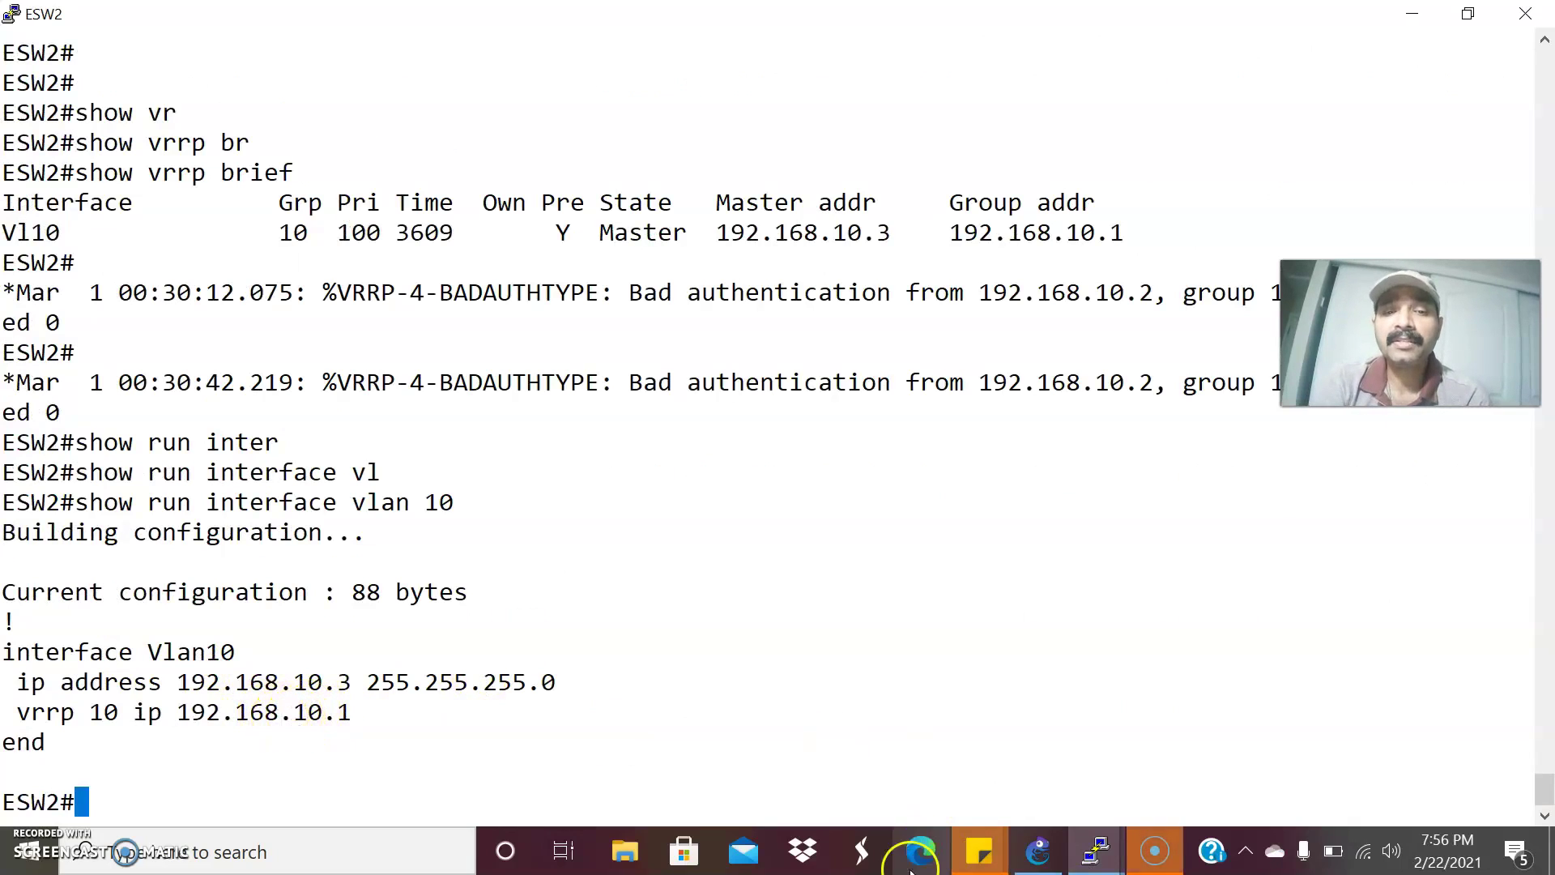
# - Return to the GNS3 topology, open the PC1 console and display its IP settings with "show ip"
pyautogui.click(1038, 850)
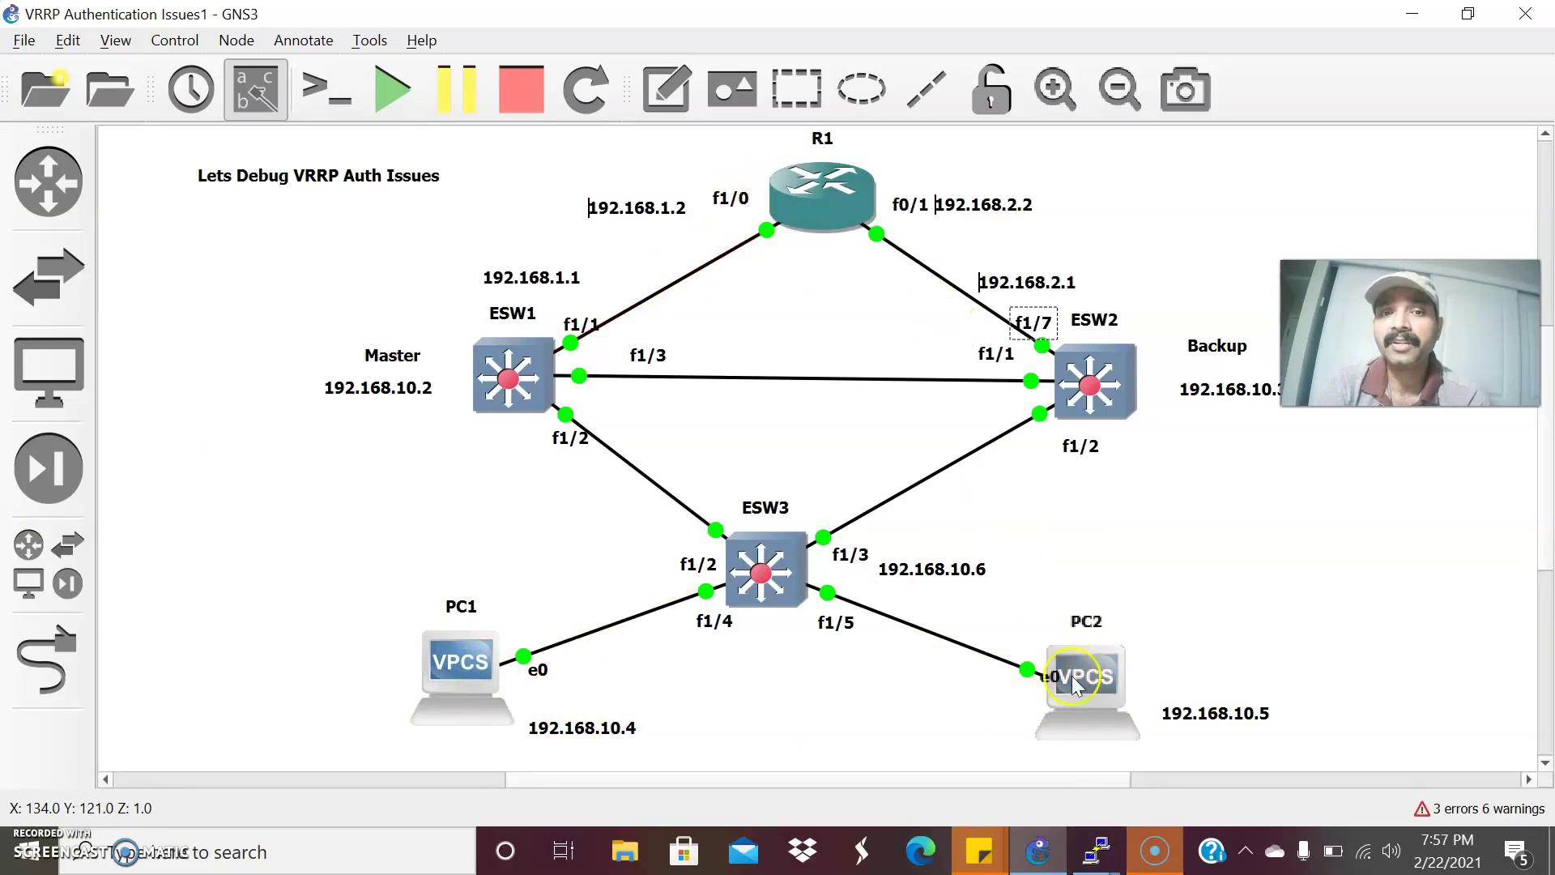
pyautogui.moveTo(1094, 848)
pyautogui.click(1208, 732)
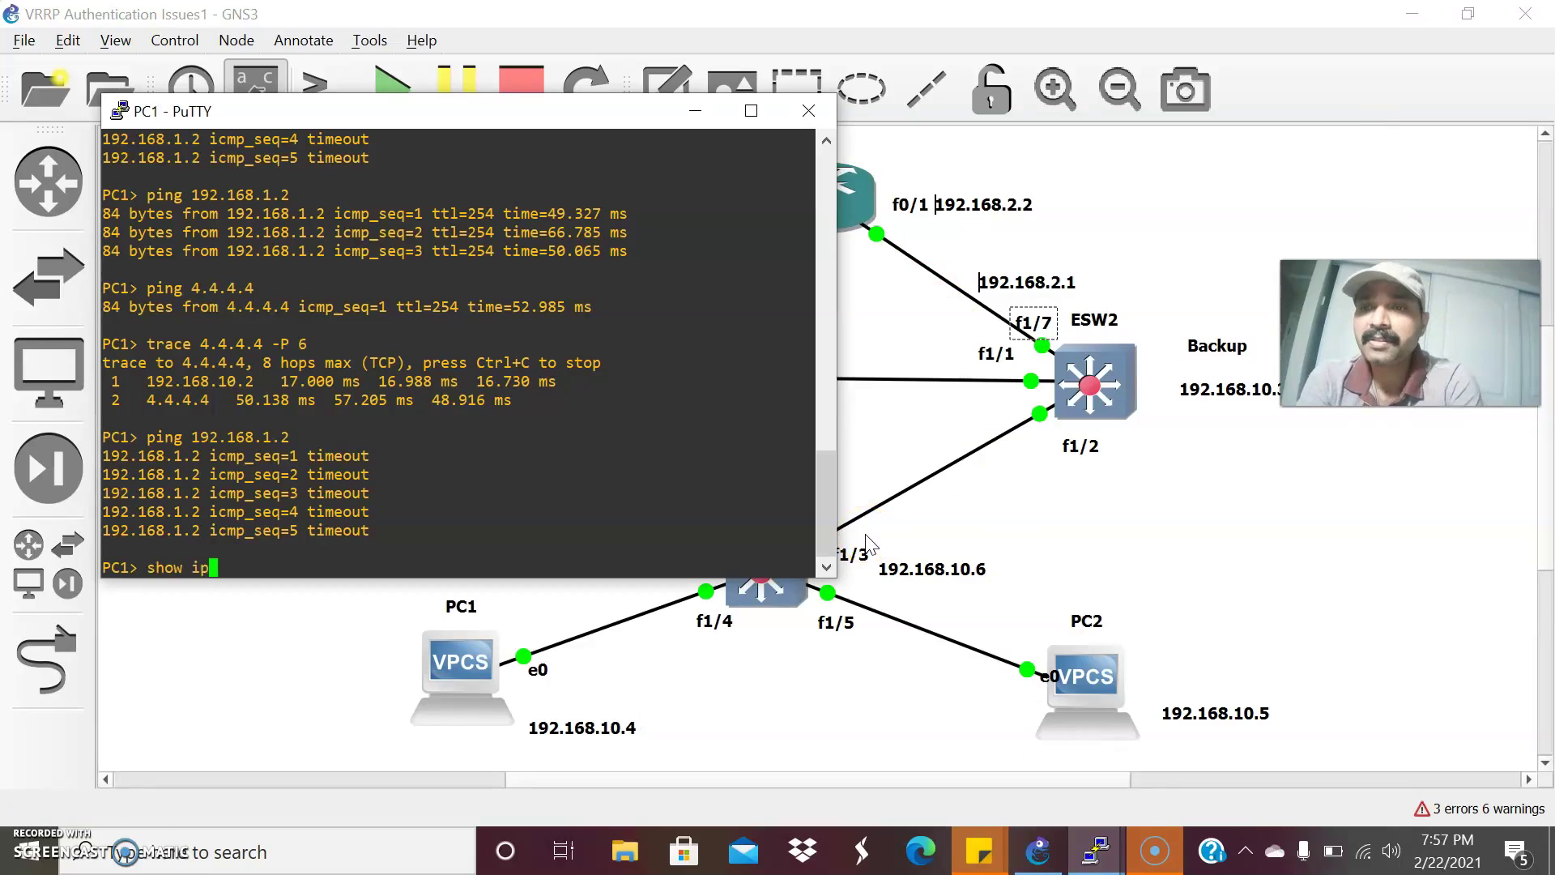
pyautogui.write('show ip')
pyautogui.press('Return')
pyautogui.press('Return')
pyautogui.press('Return')
pyautogui.press('Return')
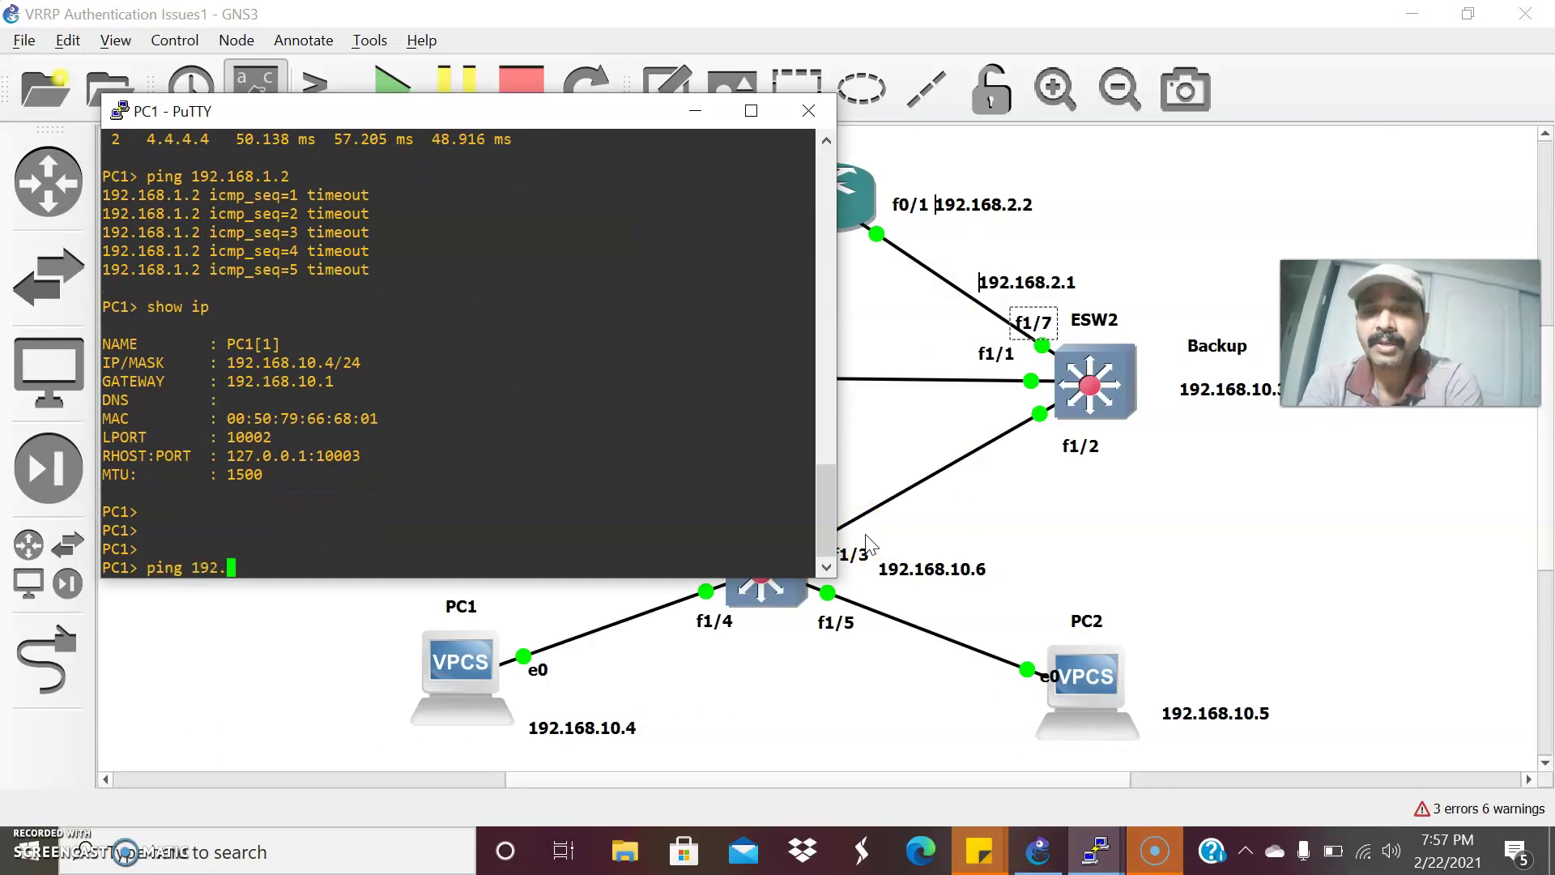
# - Ping PC2 at 192.168.10.5 from the PC1 console, then return to the GNS3 topology
pyautogui.write('ping 192.168.10.5')
pyautogui.press('Return')
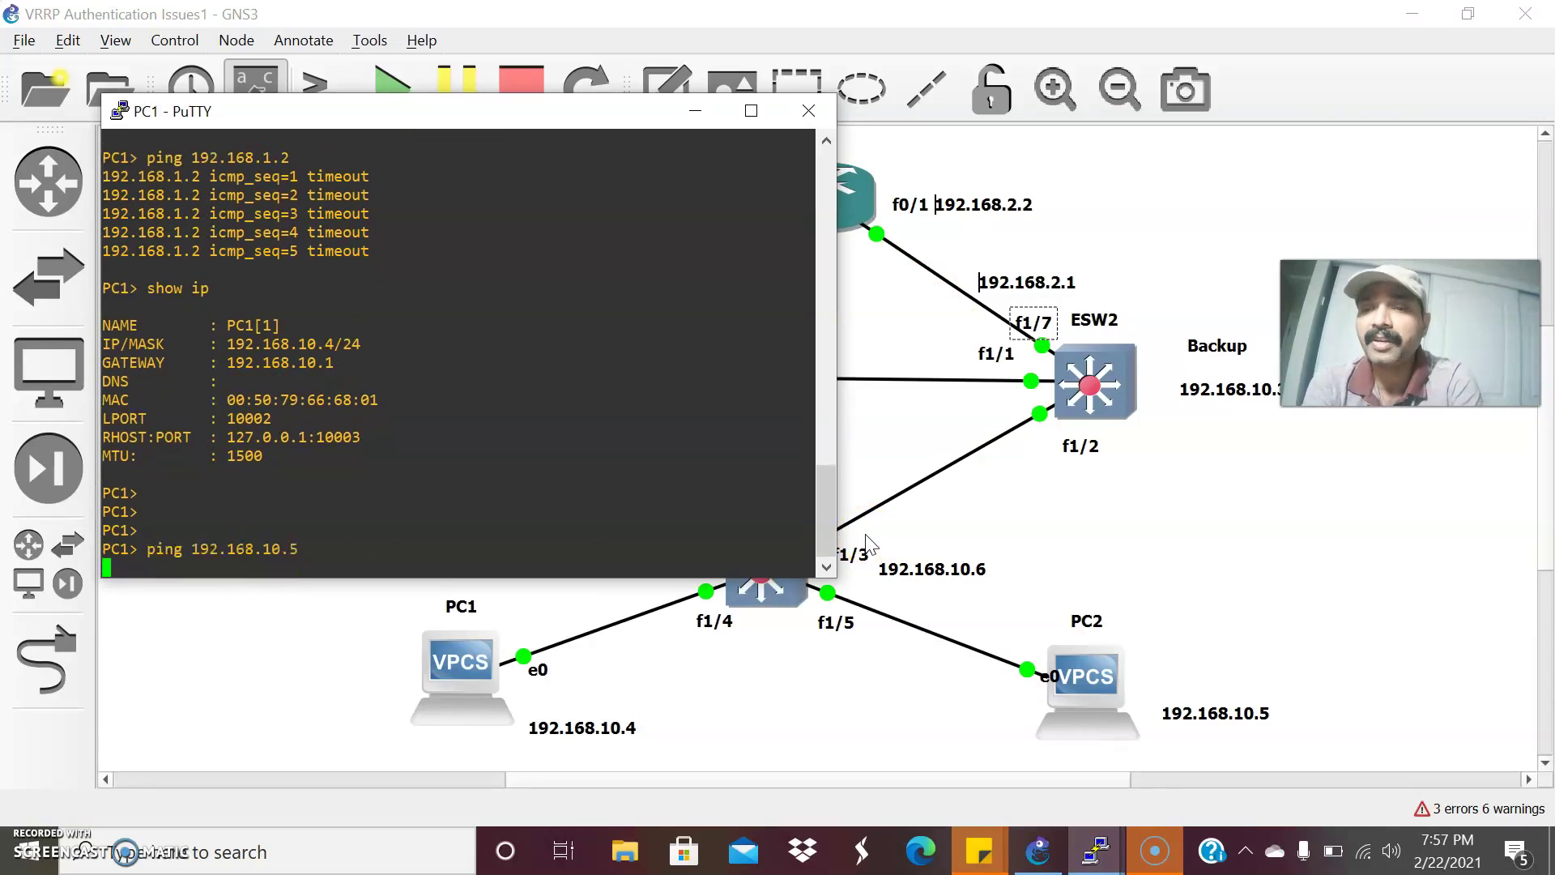
pyautogui.click(460, 677)
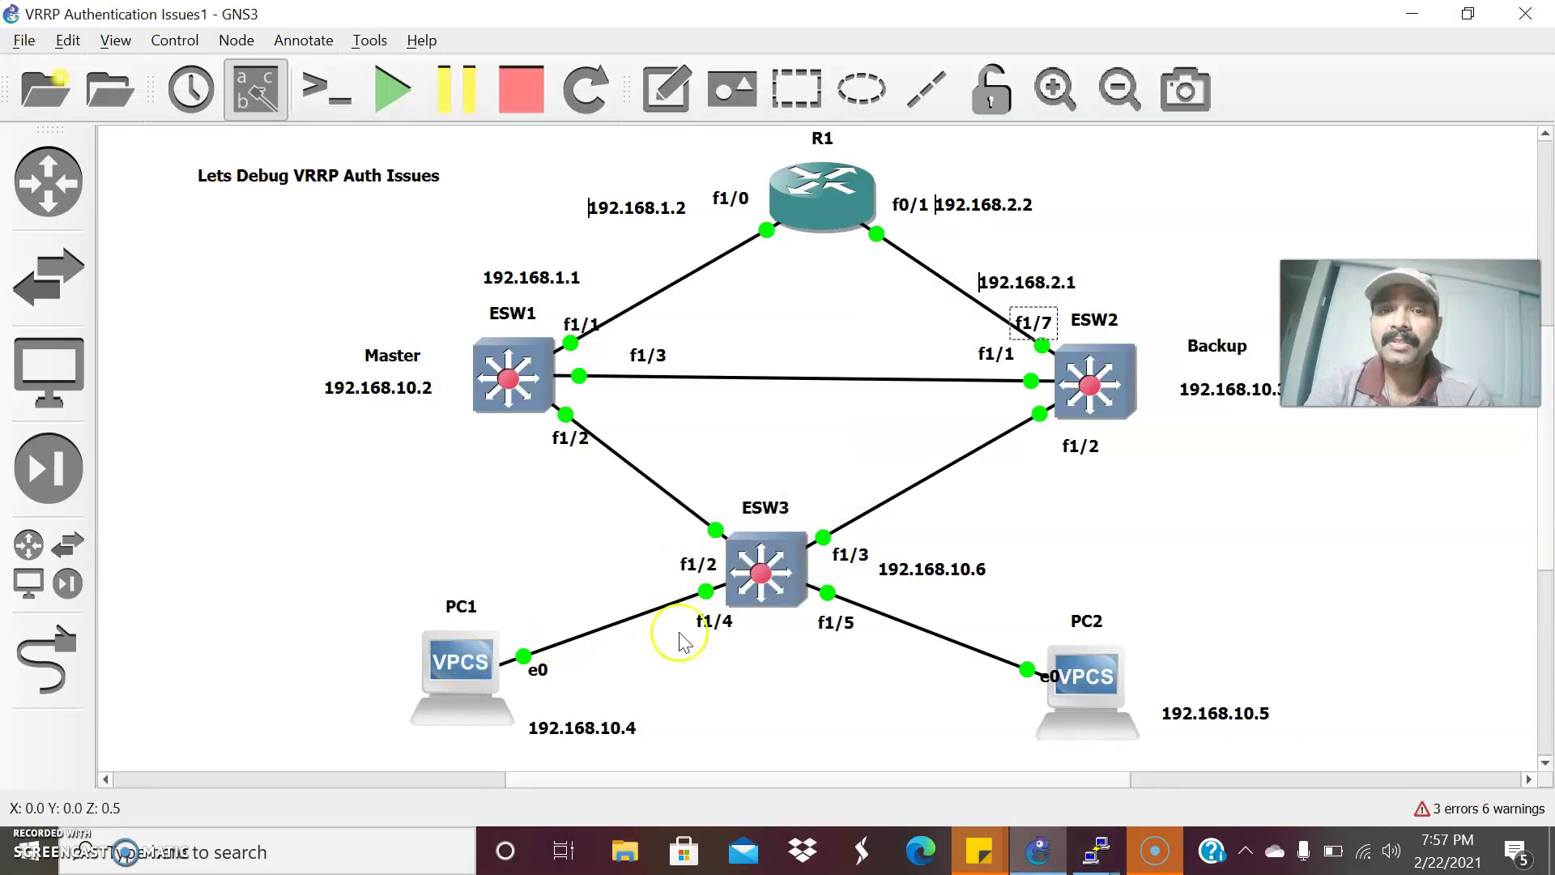
# - Open the PC2 console, ping PC1 at 192.168.10.4 and return to the GNS3 topology
pyautogui.moveTo(1096, 850)
pyautogui.click(1376, 753)
pyautogui.press('Up')
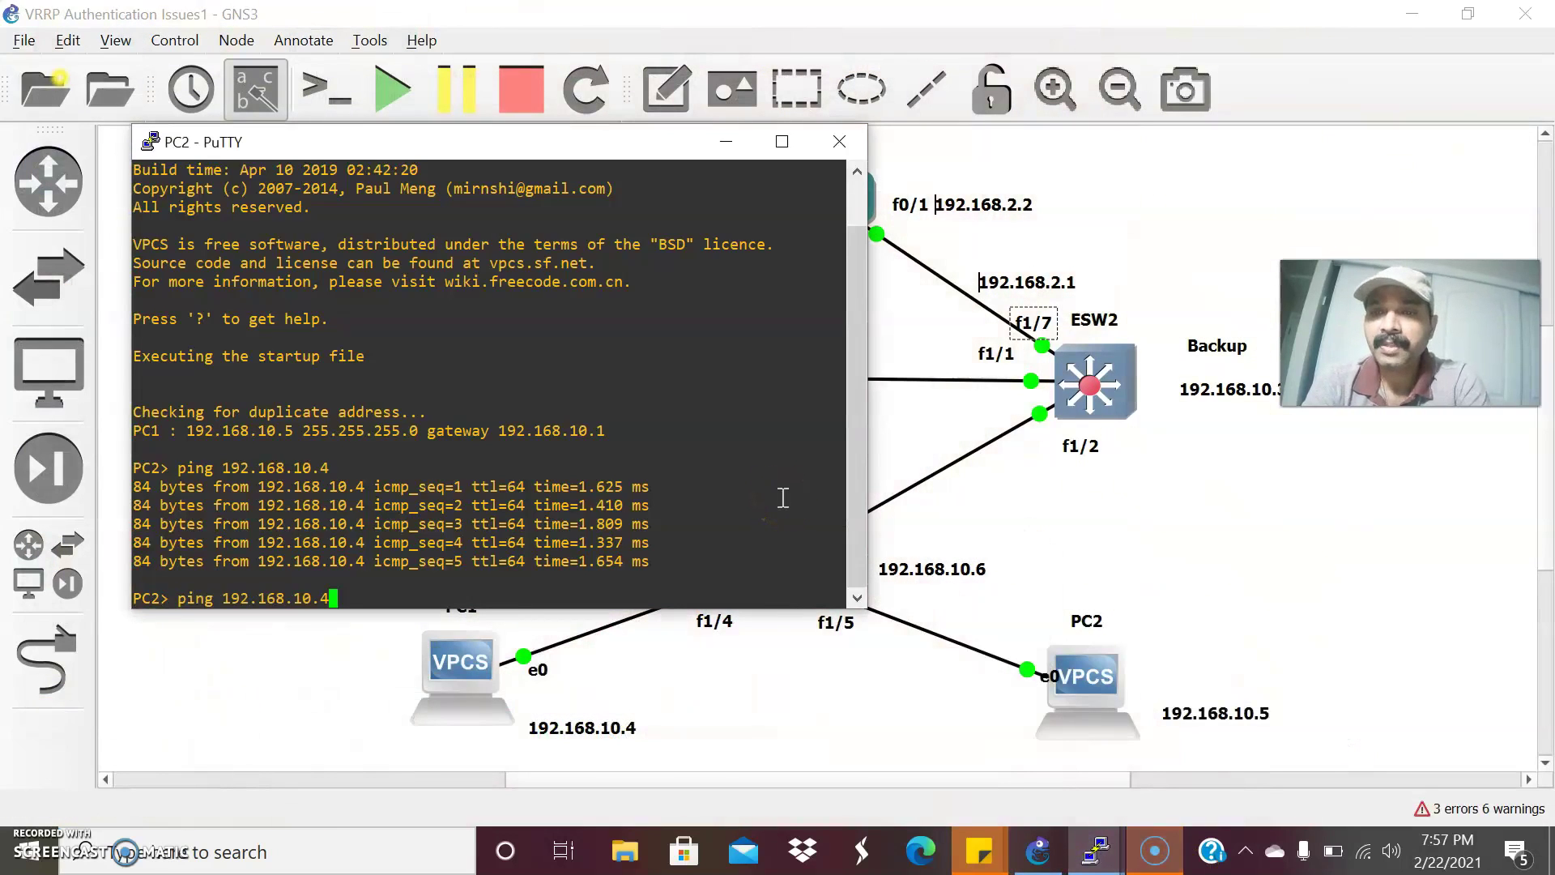
pyautogui.press('Return')
pyautogui.hotkey('alt', 'Tab')
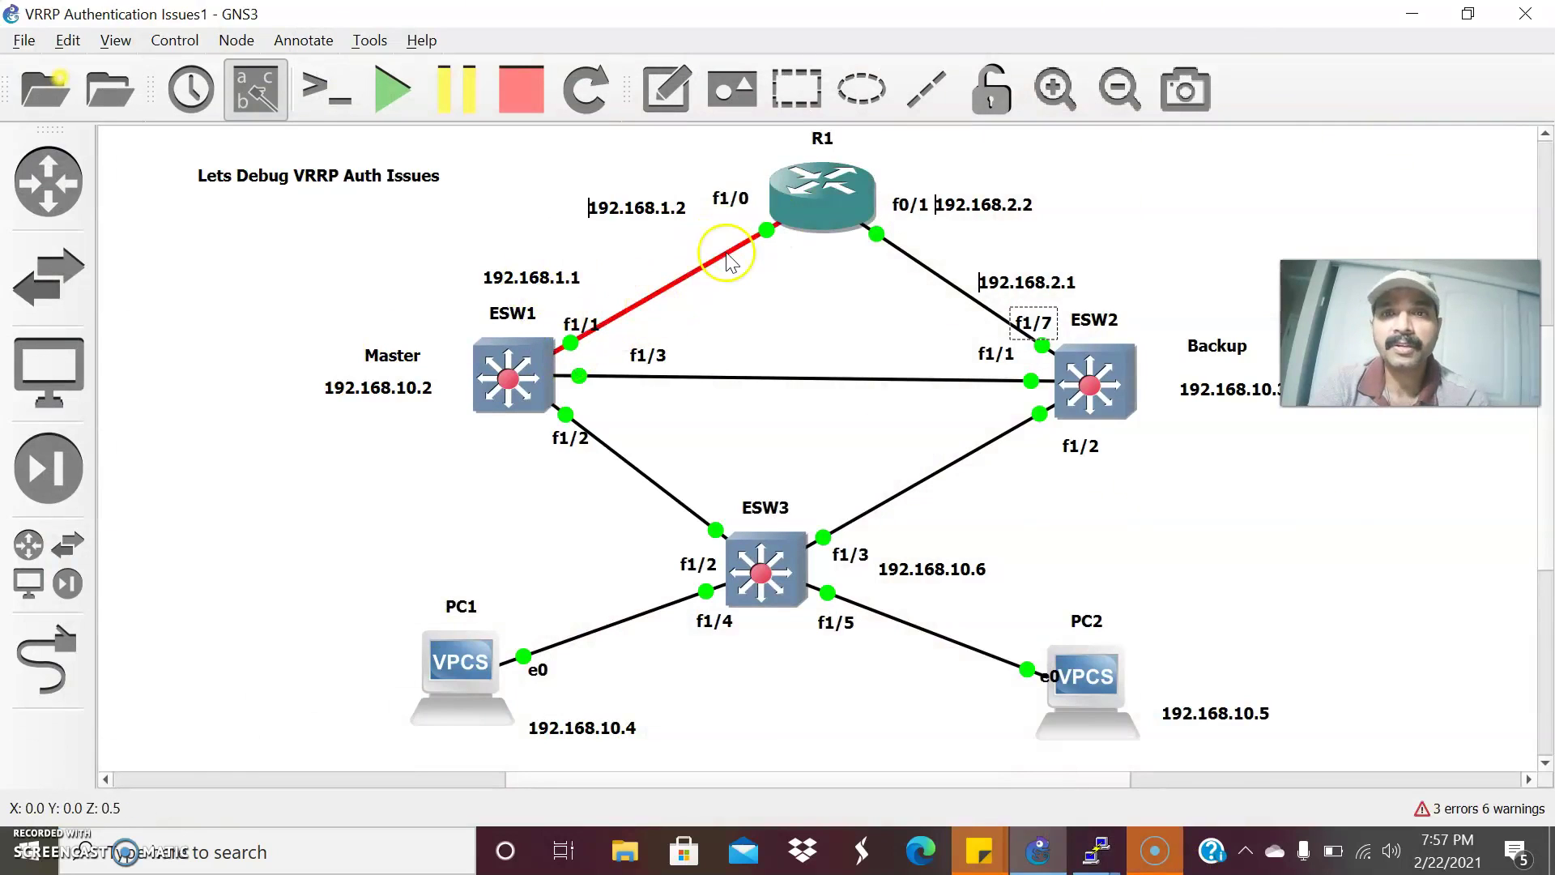
# - Ping ESW1's uplink address 192.168.1.1 from the PC1 console and return to the topology
pyautogui.moveTo(1090, 847)
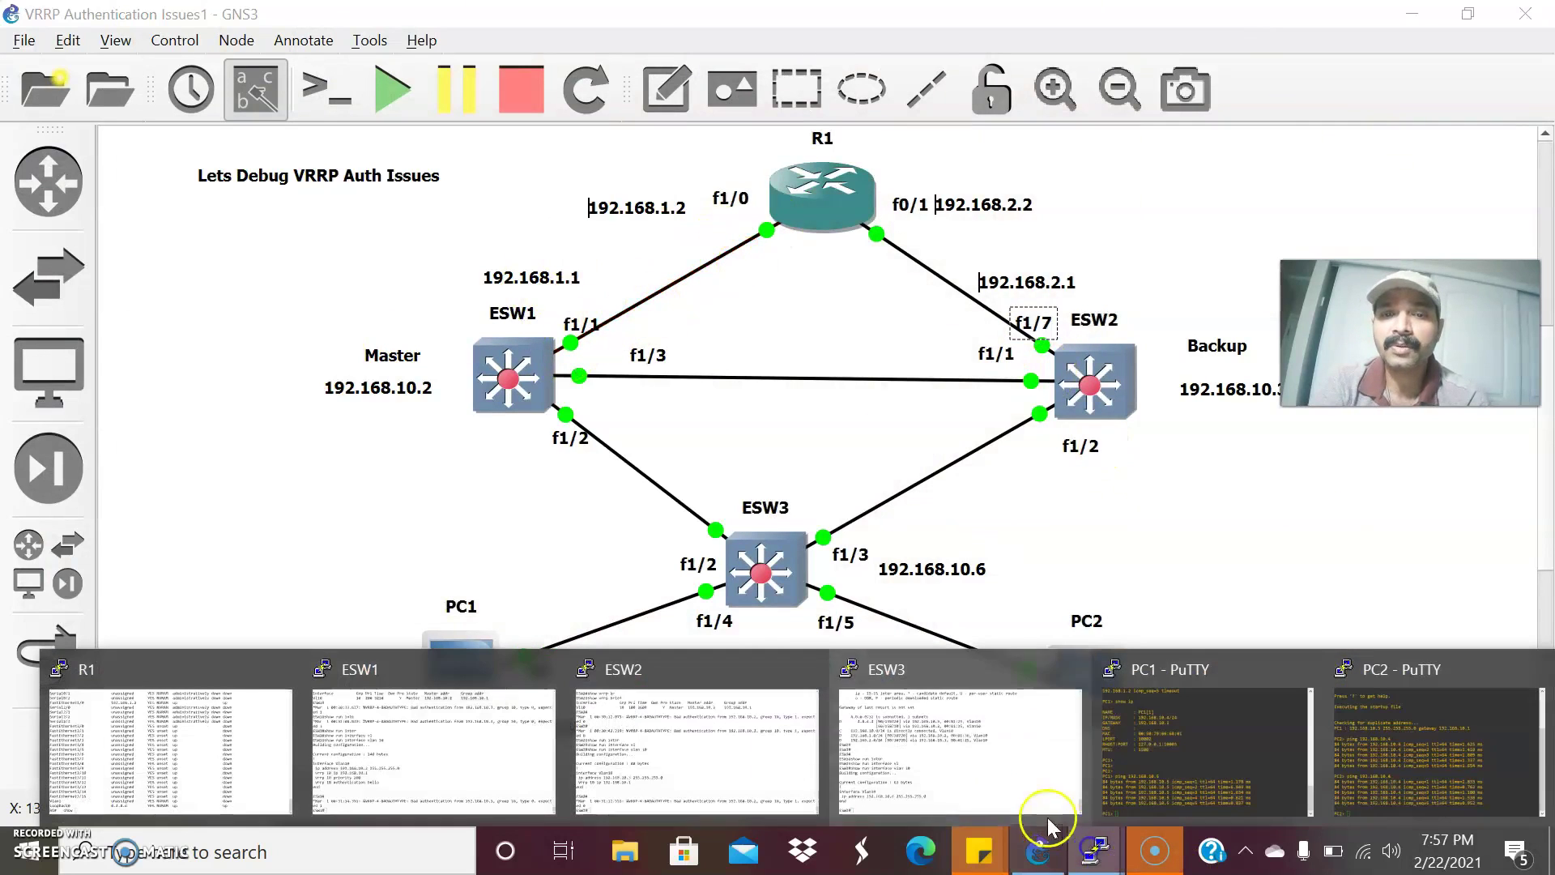
pyautogui.click(1236, 747)
pyautogui.write('ping 192.168.1.1')
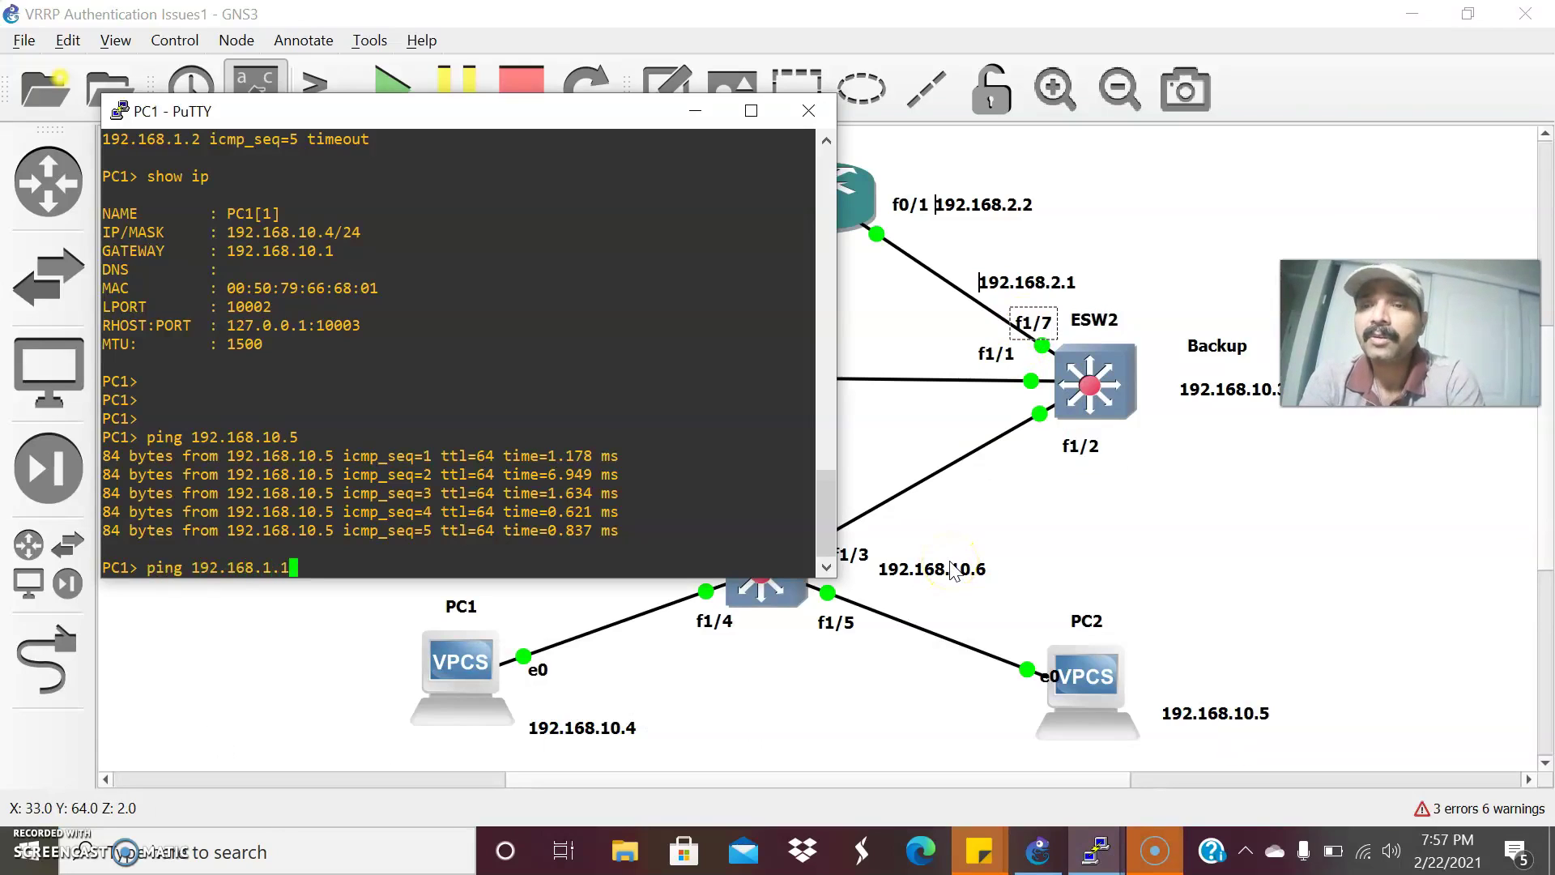
pyautogui.press('Return')
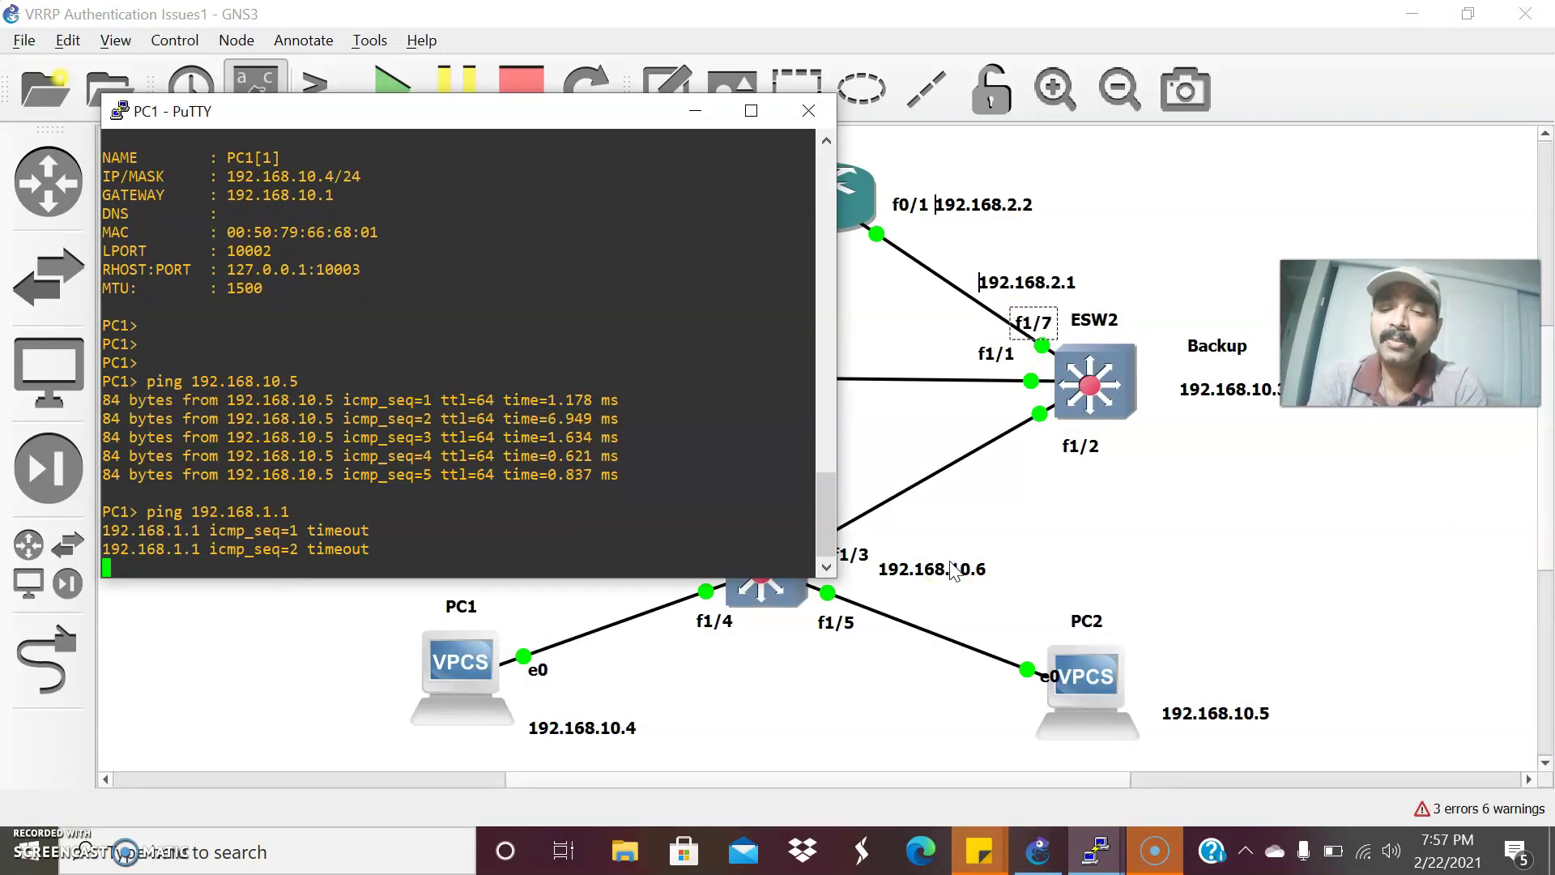
pyautogui.click(953, 571)
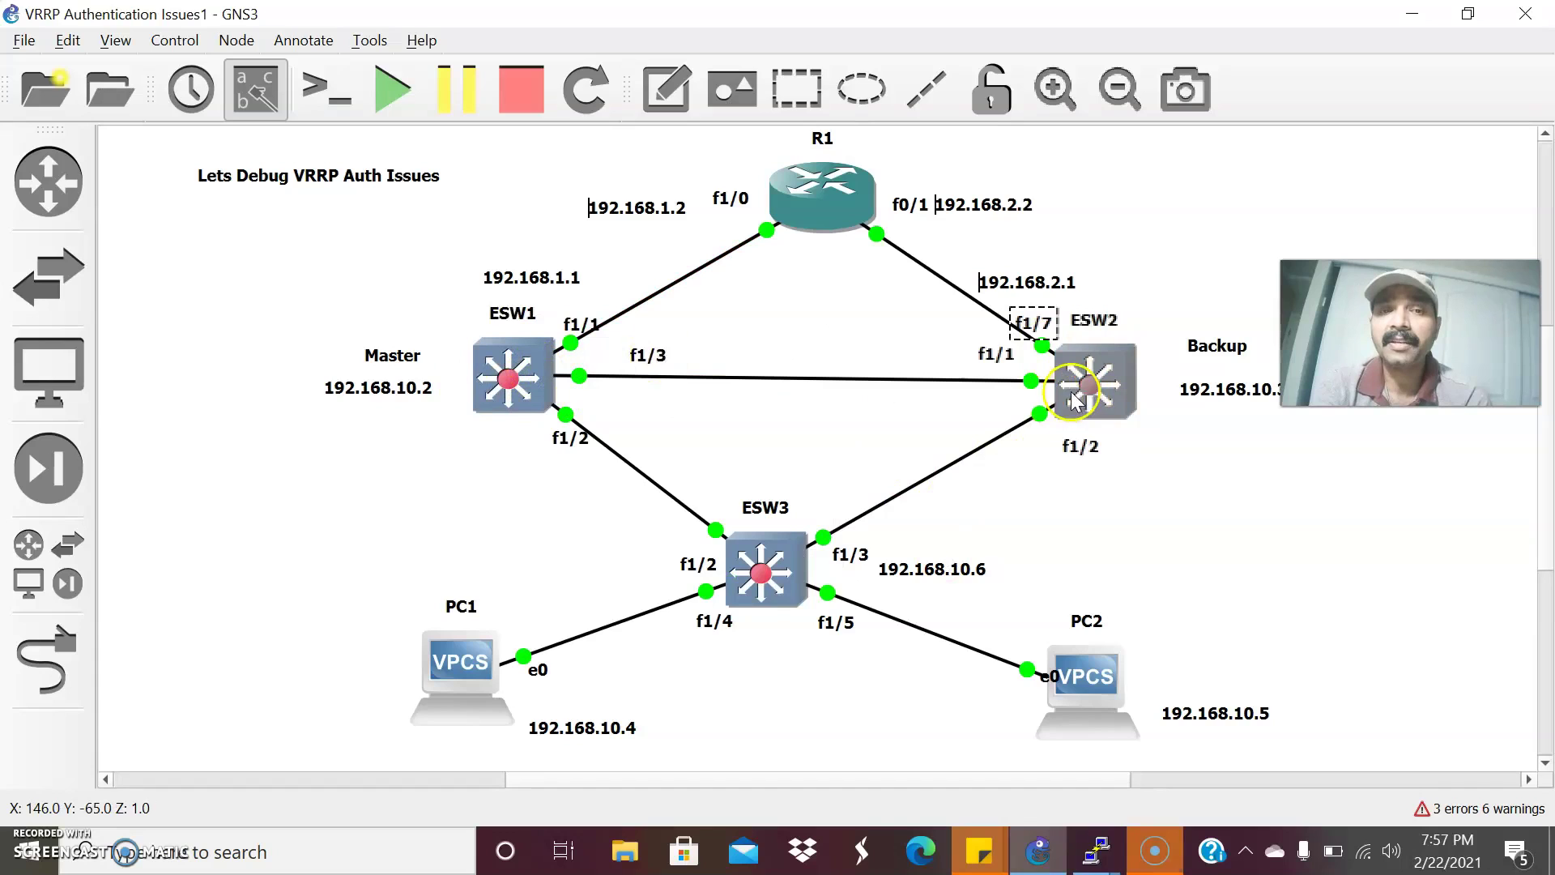
pyautogui.moveTo(1073, 387)
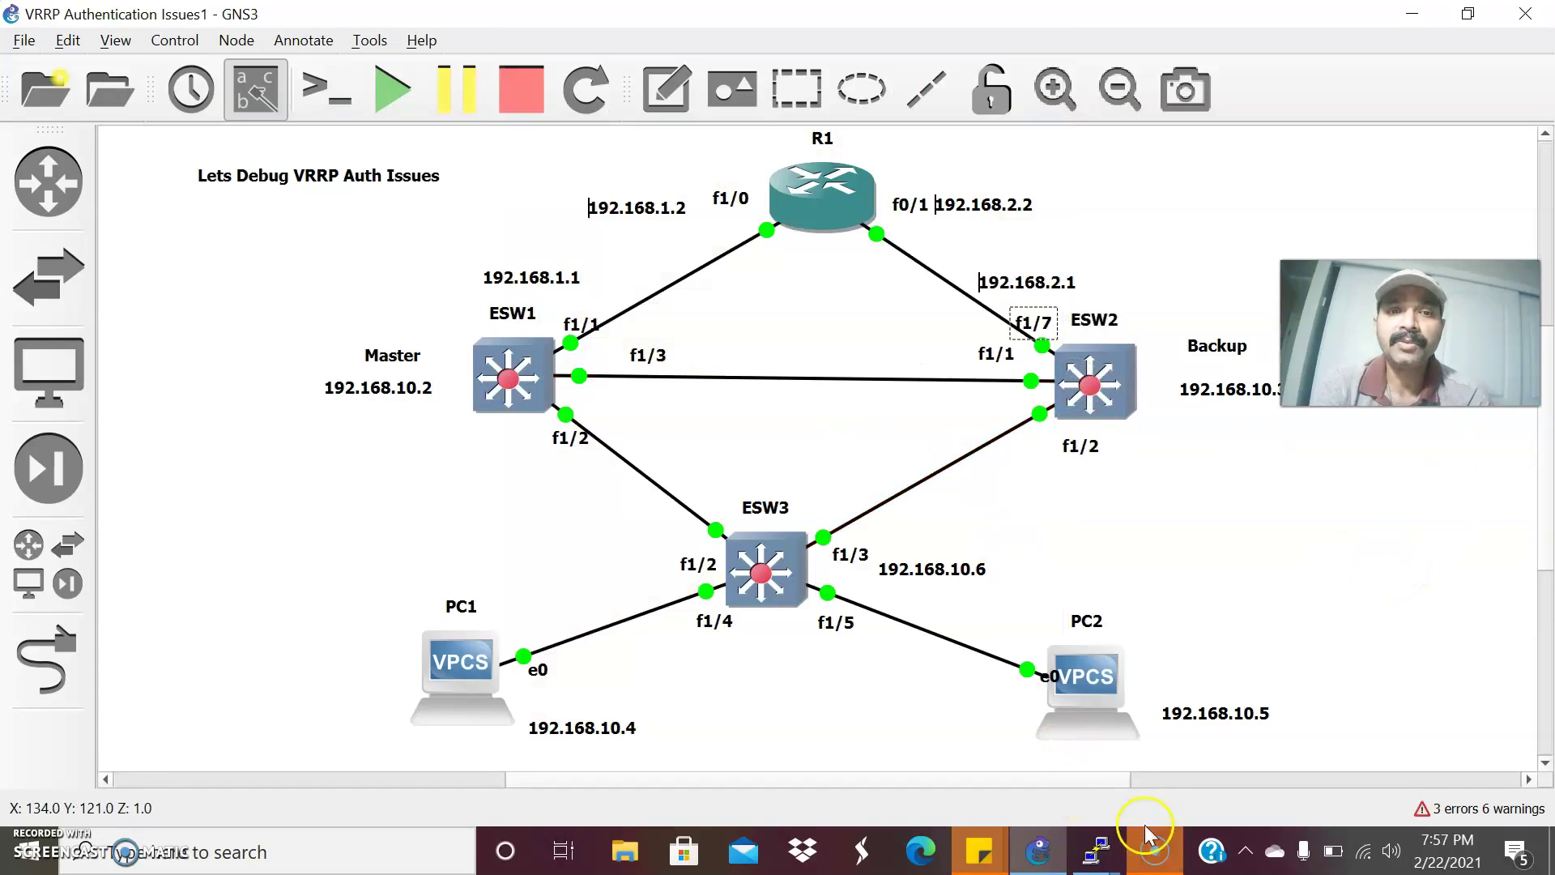
# - Ping ESW2's uplink address 192.168.2.1 from the PC2 console and return to the topology
pyautogui.moveTo(1149, 834)
pyautogui.click(1387, 749)
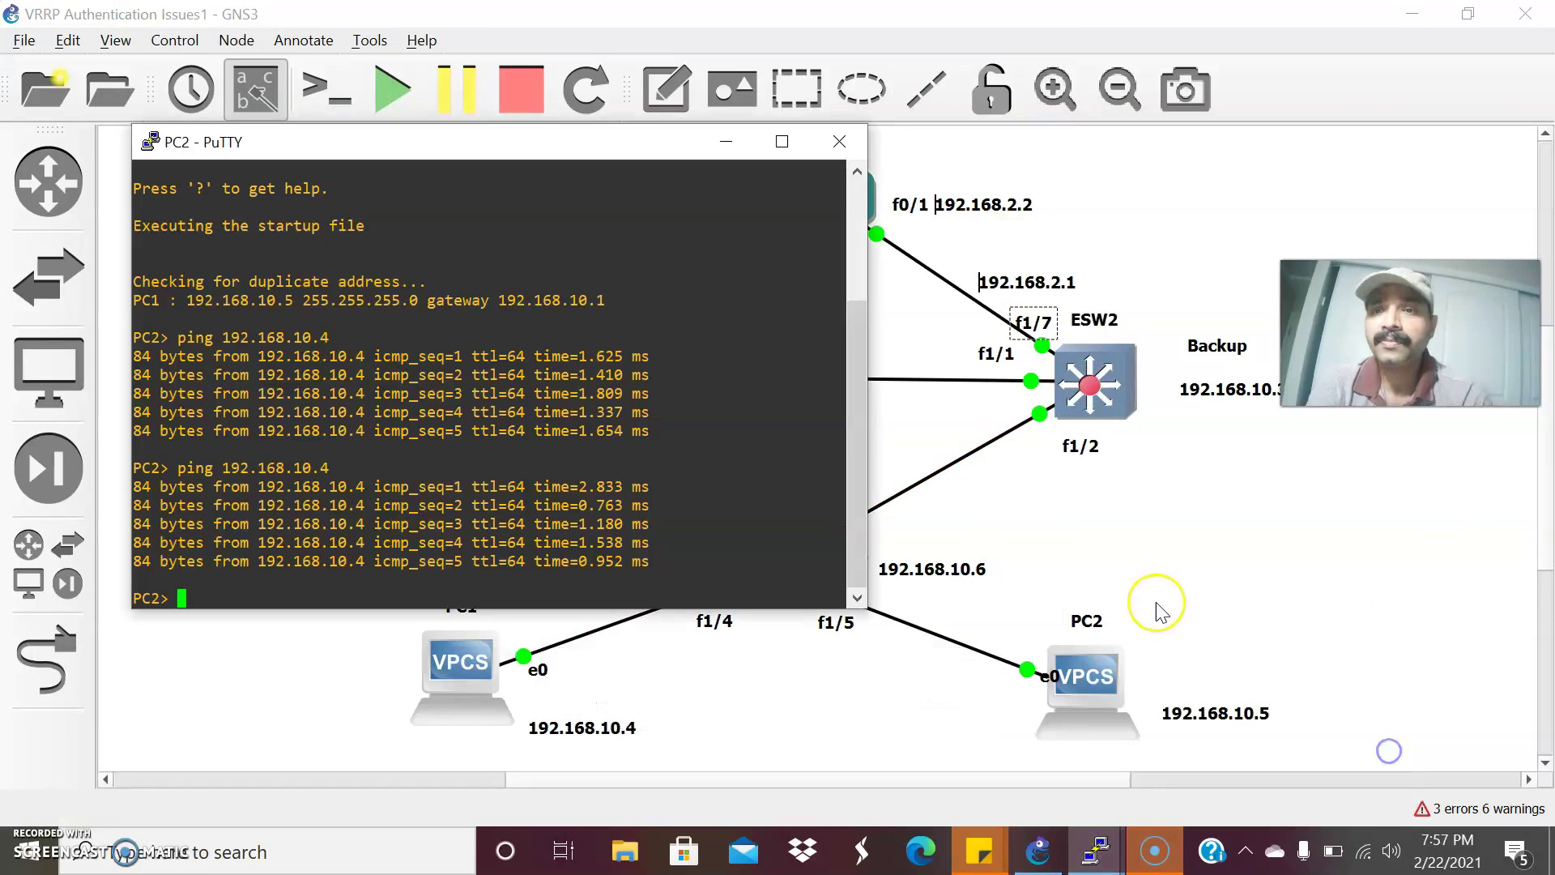
pyautogui.write('ping 192.')
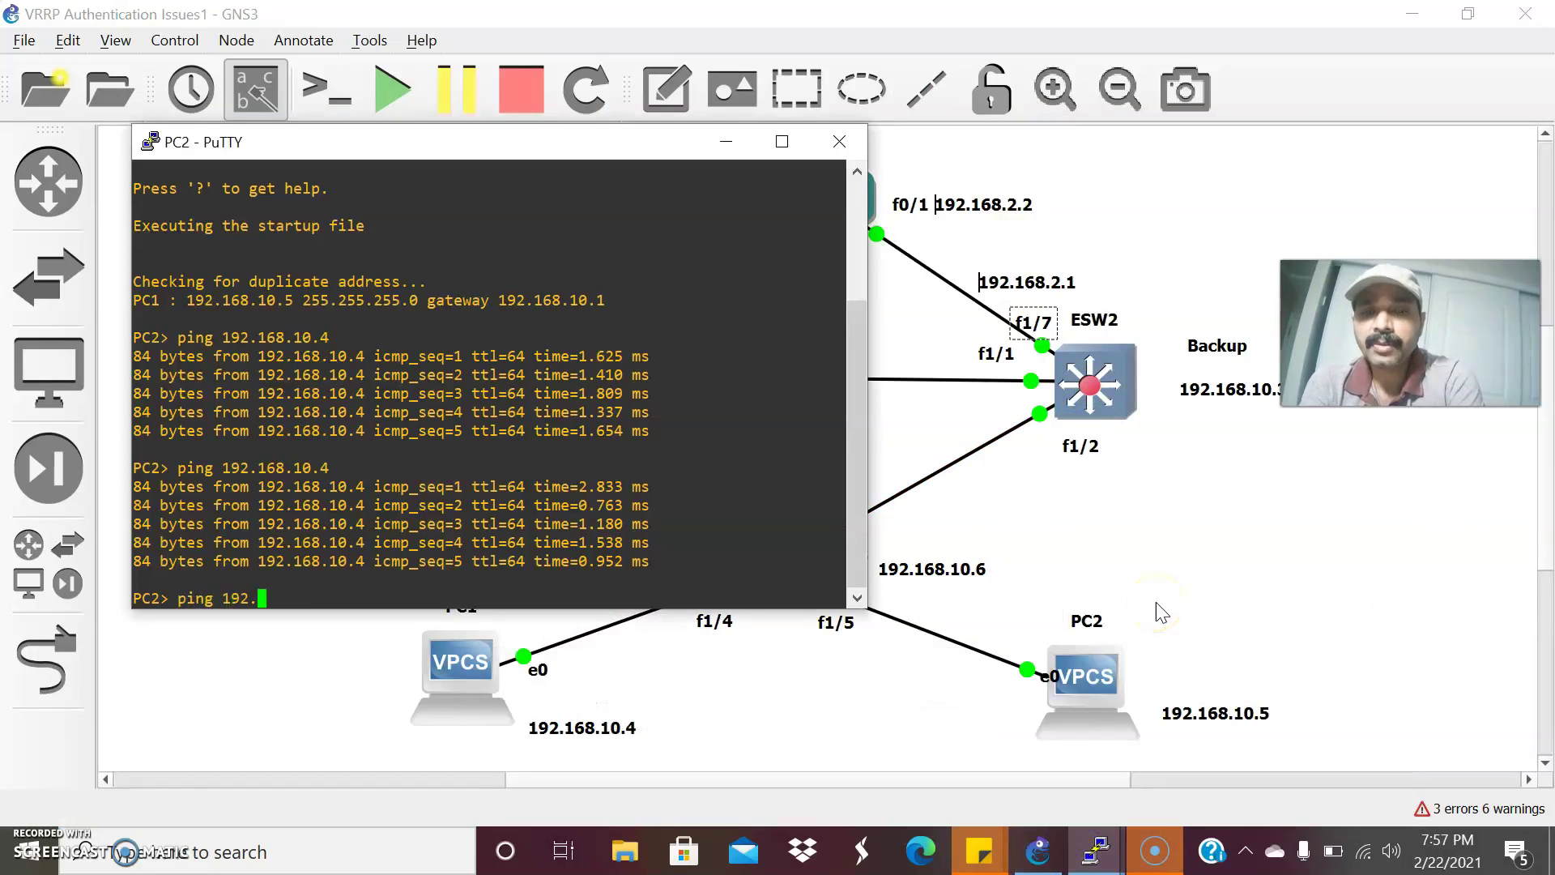
pyautogui.write('168.2.1')
pyautogui.press('Return')
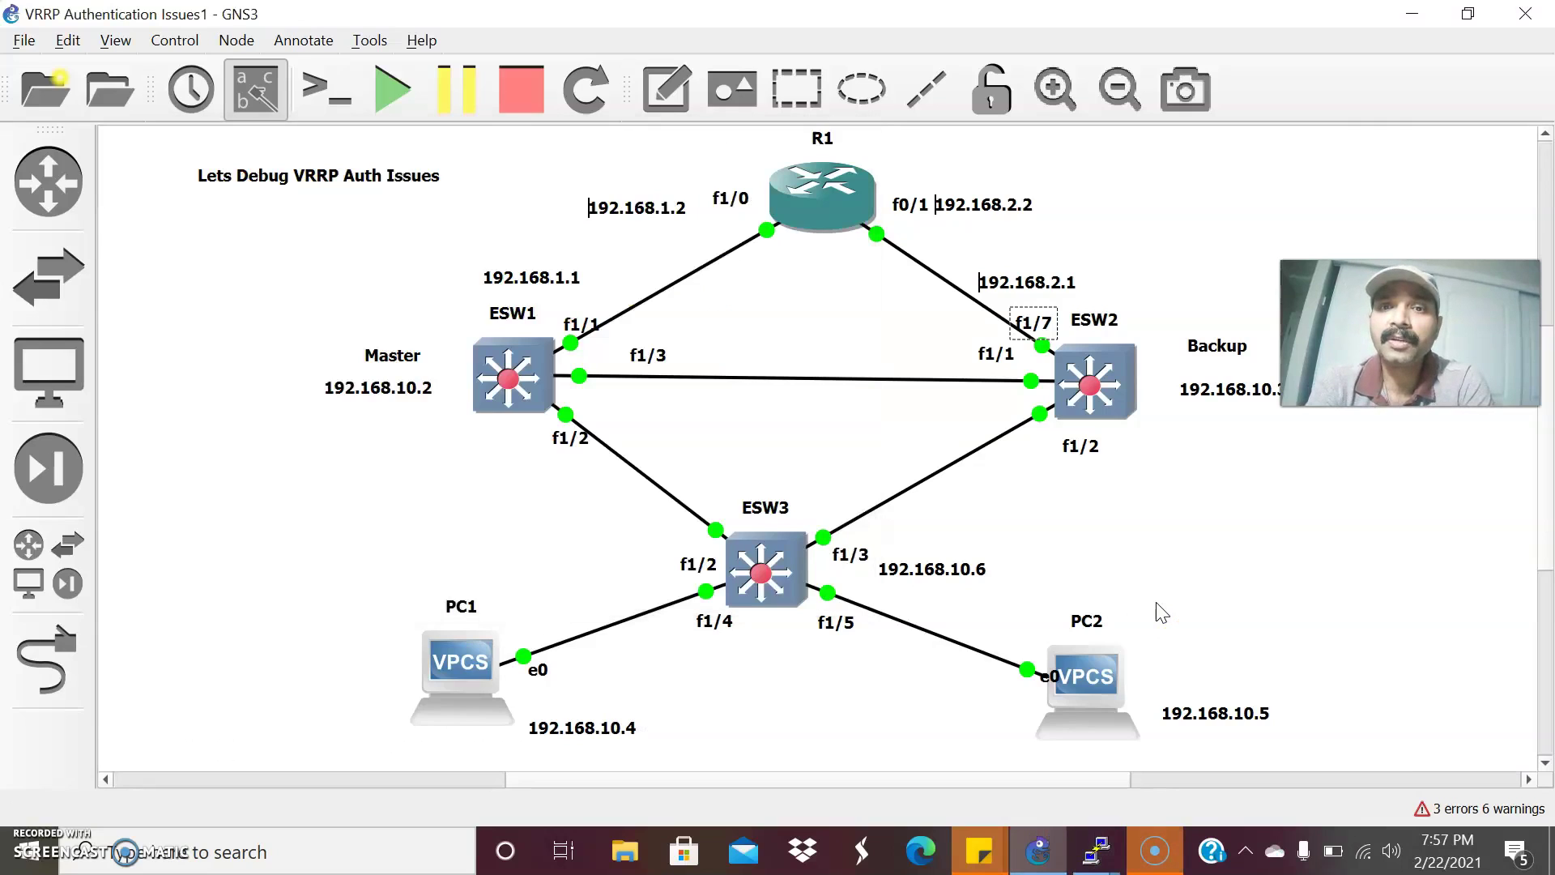
pyautogui.click(1155, 603)
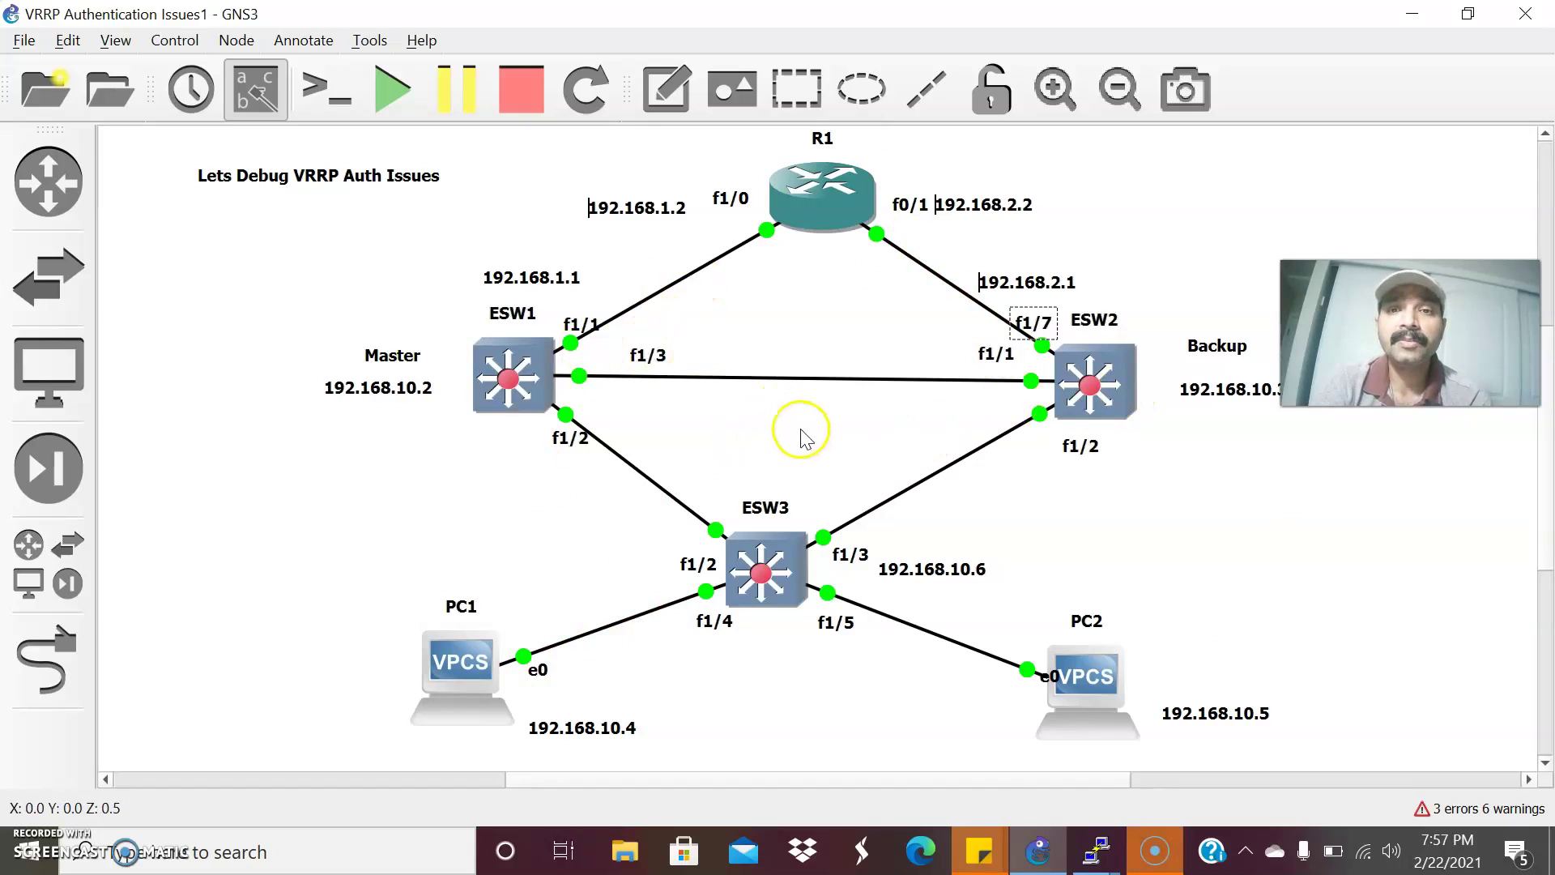
# - Add a text note reading "EIGRP" above the link between ESW1 and ESW2 in the topology
pyautogui.moveTo(1035, 852)
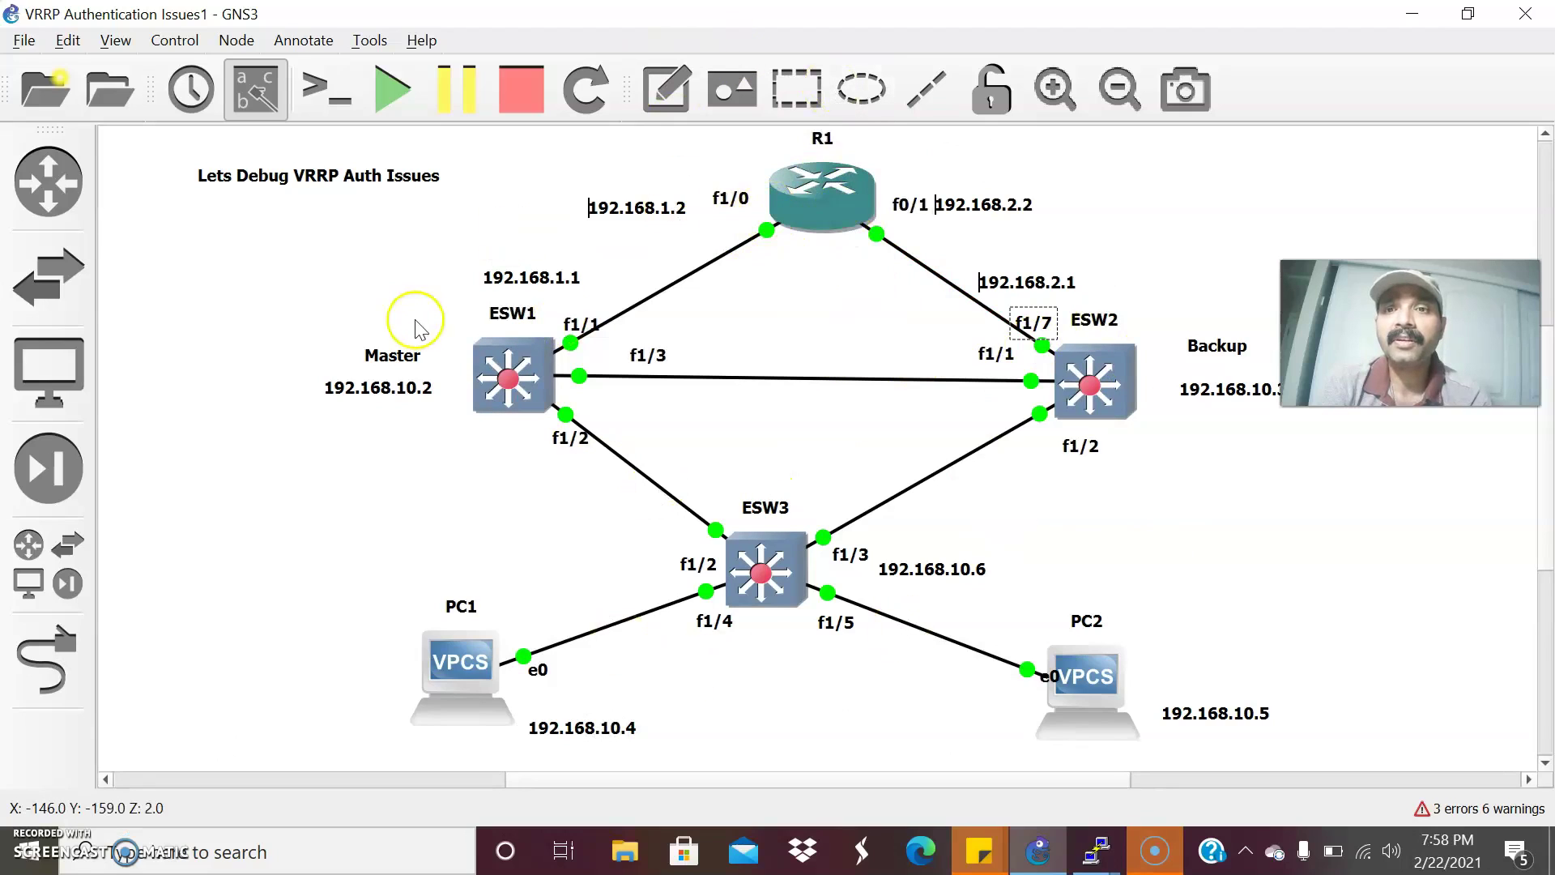
pyautogui.click(662, 93)
pyautogui.click(748, 340)
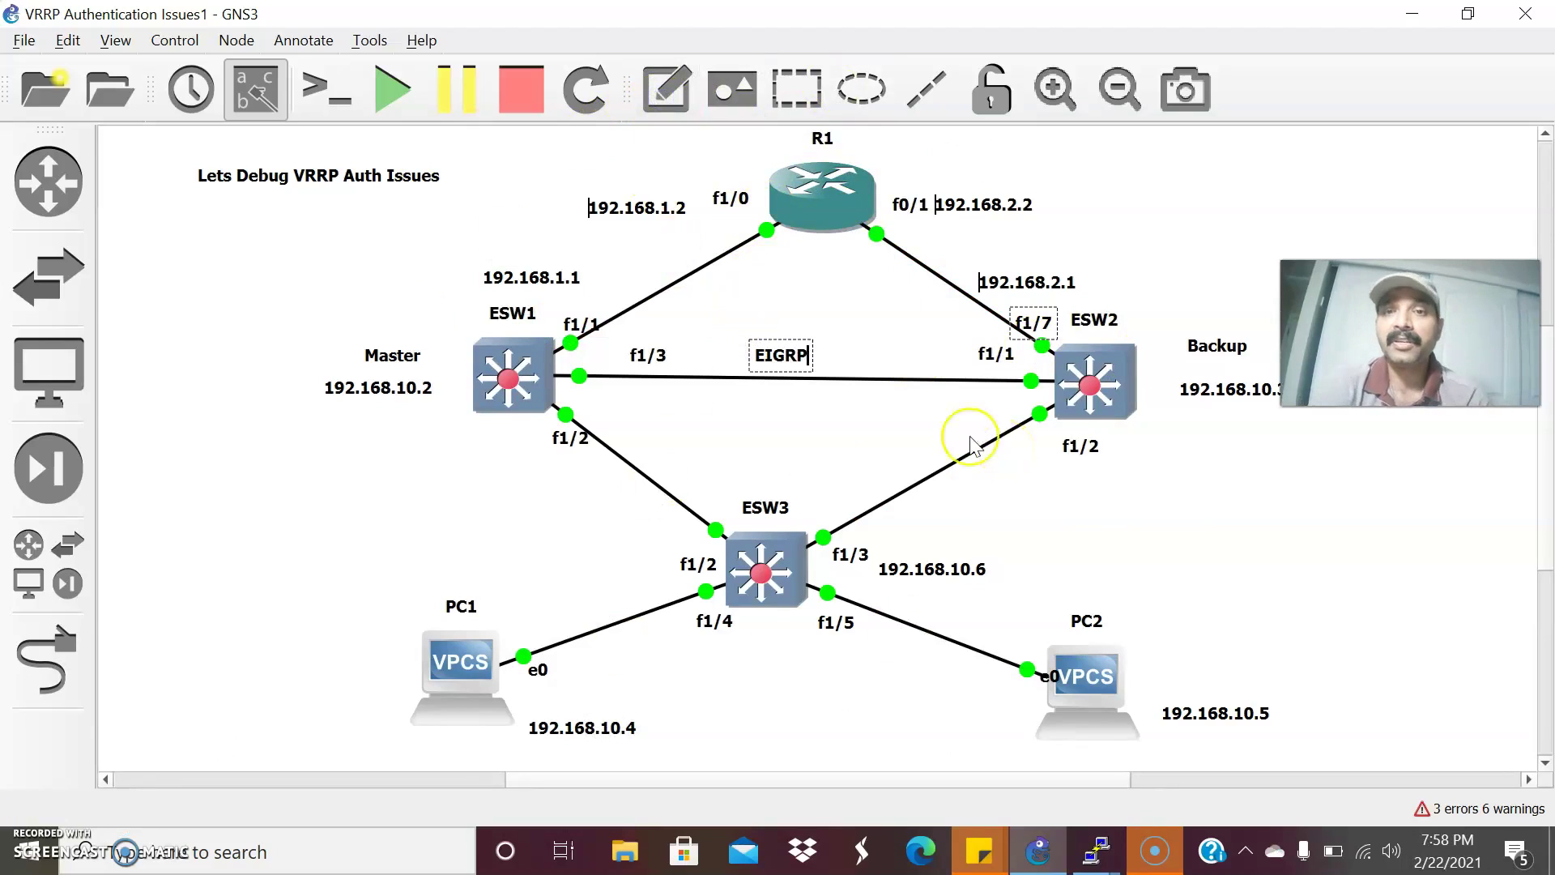
pyautogui.click(687, 225)
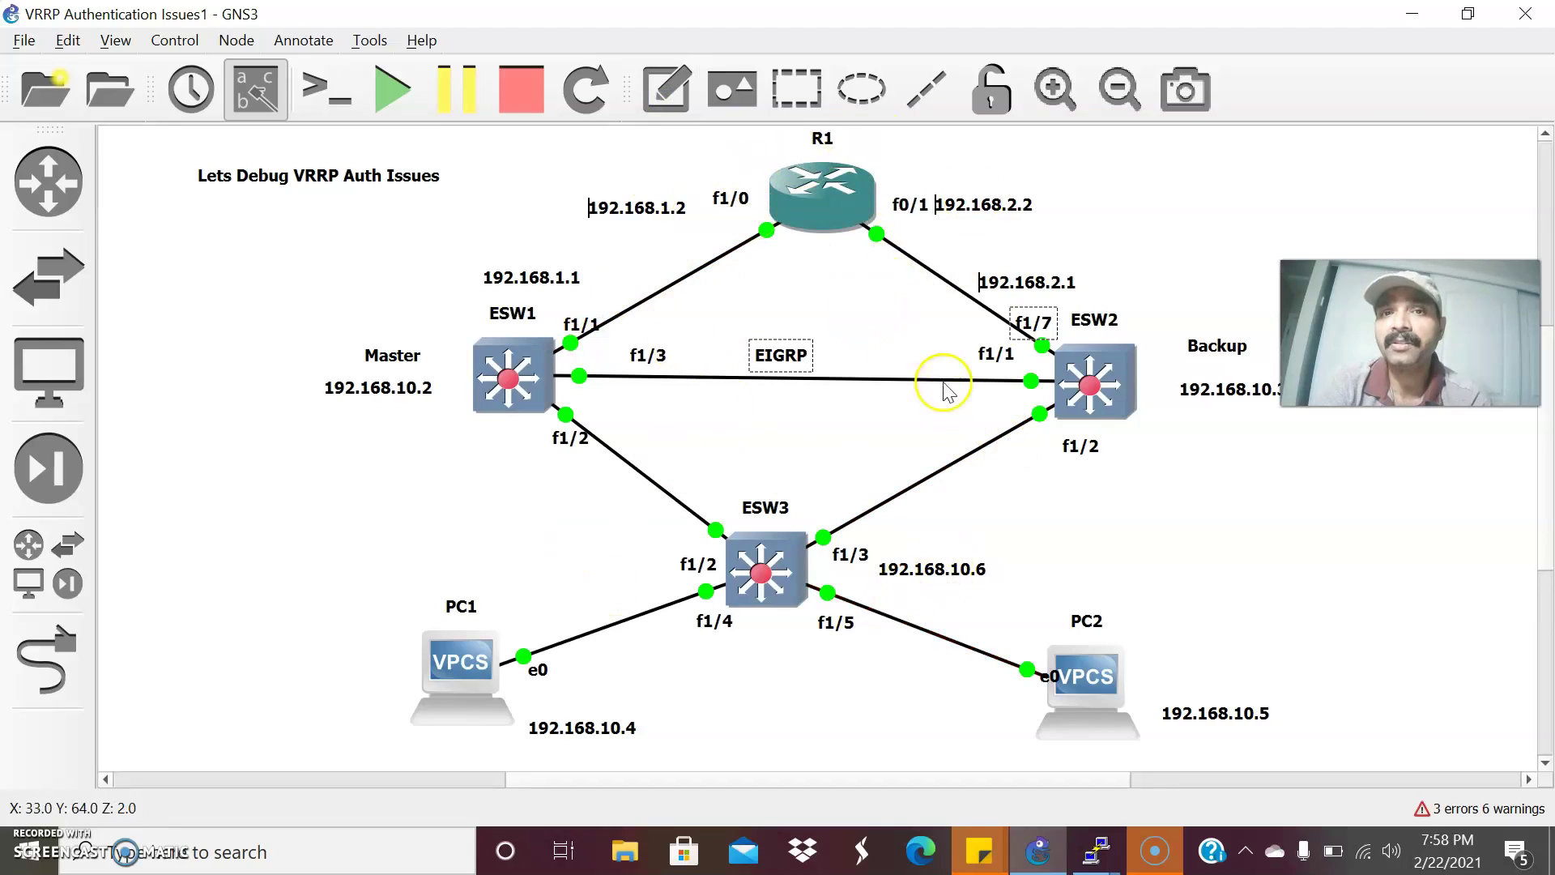
pyautogui.click(774, 365)
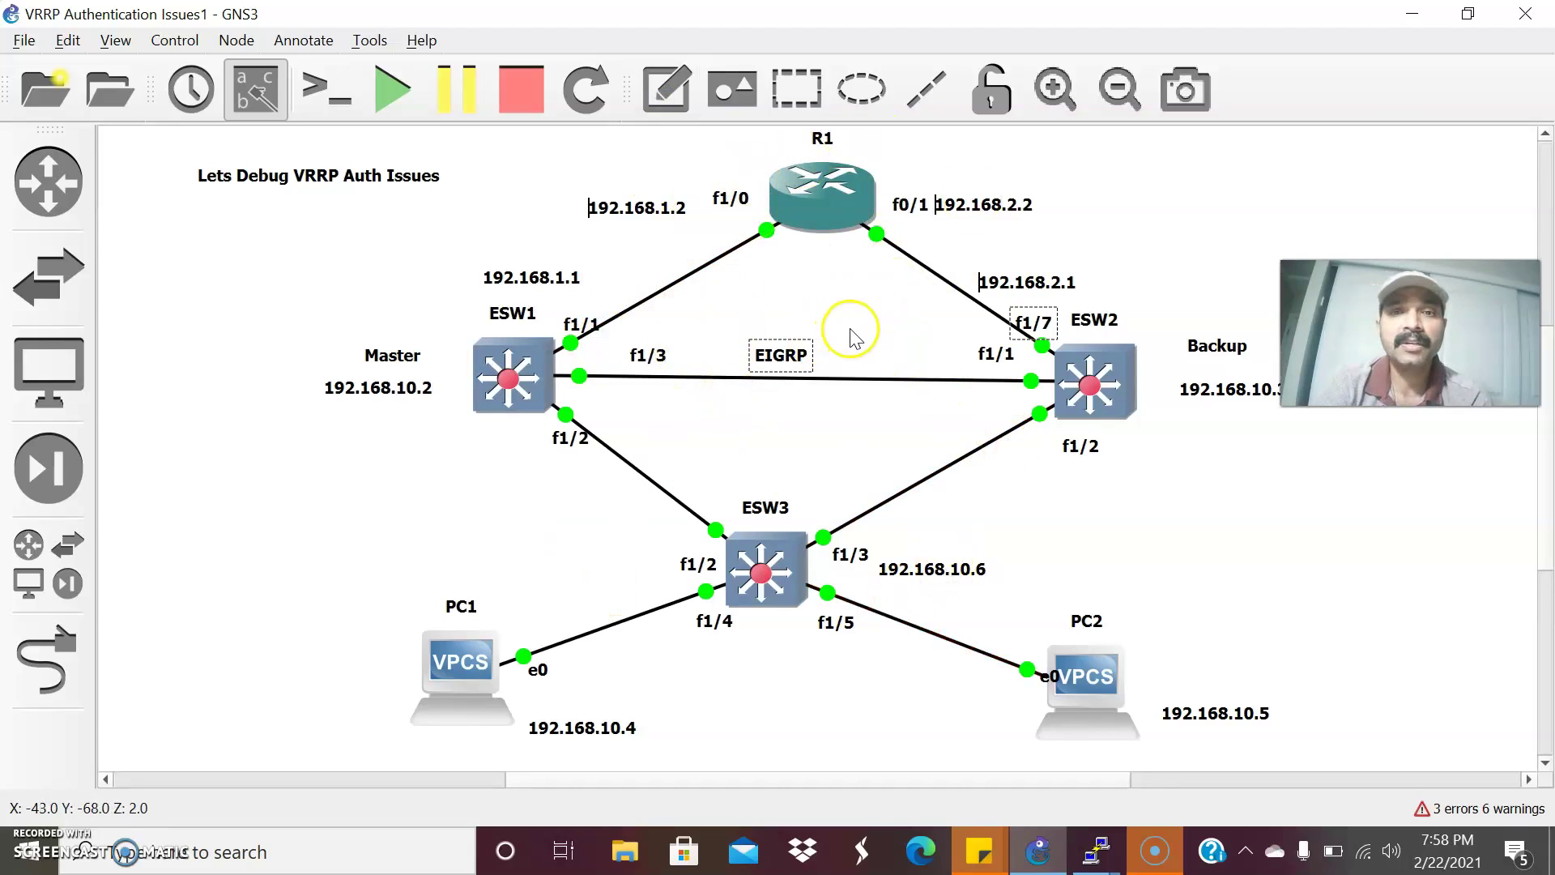
# - Open the ESW1 console and display its VLAN 10 configuration with "show run interface vlan 10"
pyautogui.click(1095, 851)
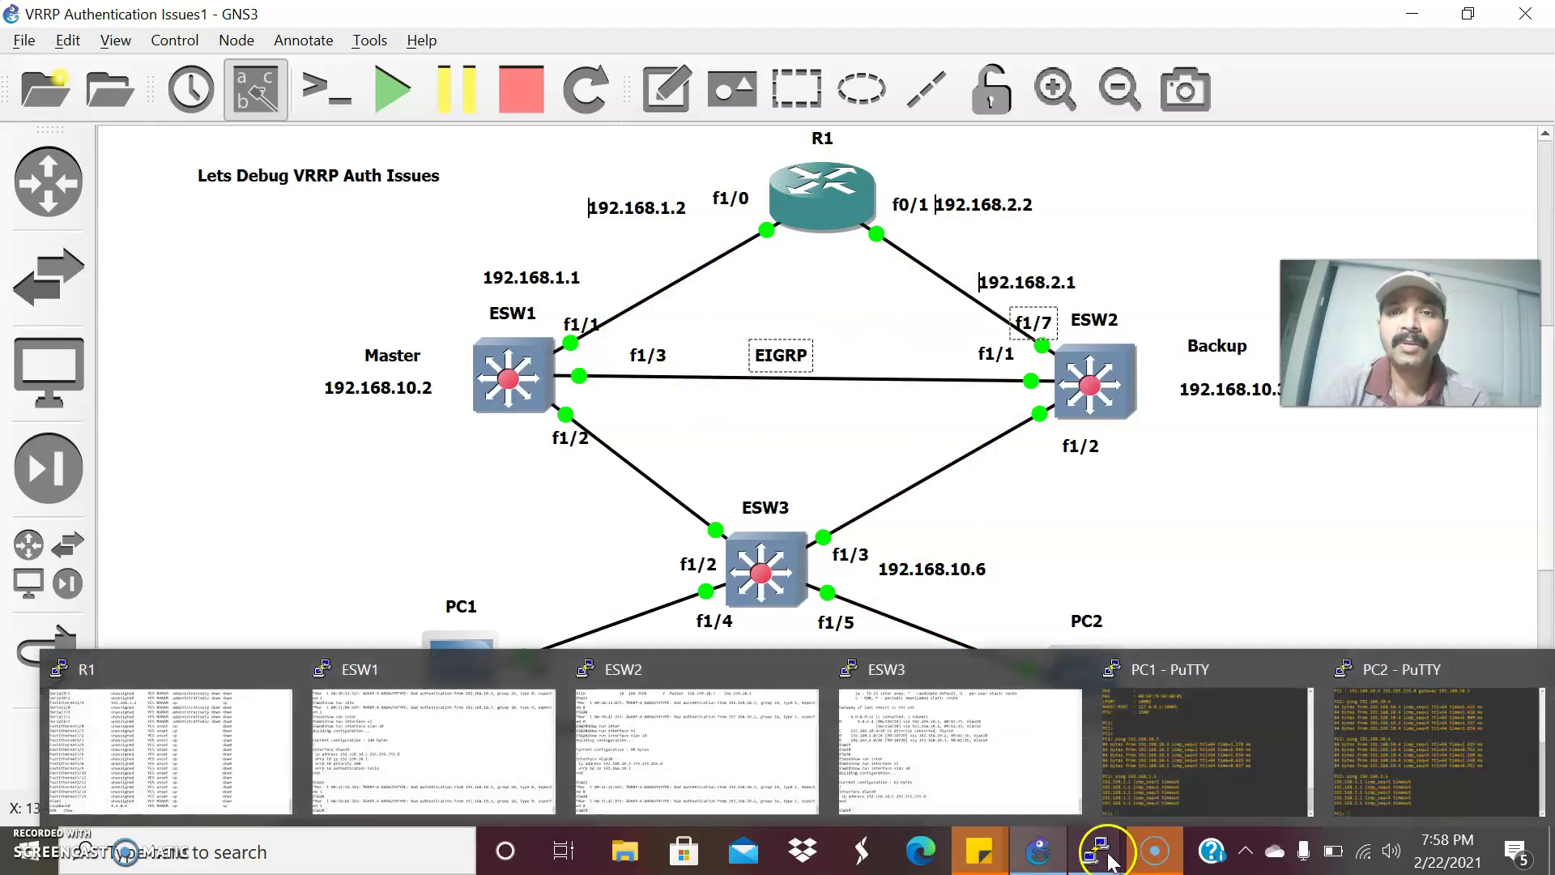
pyautogui.click(496, 745)
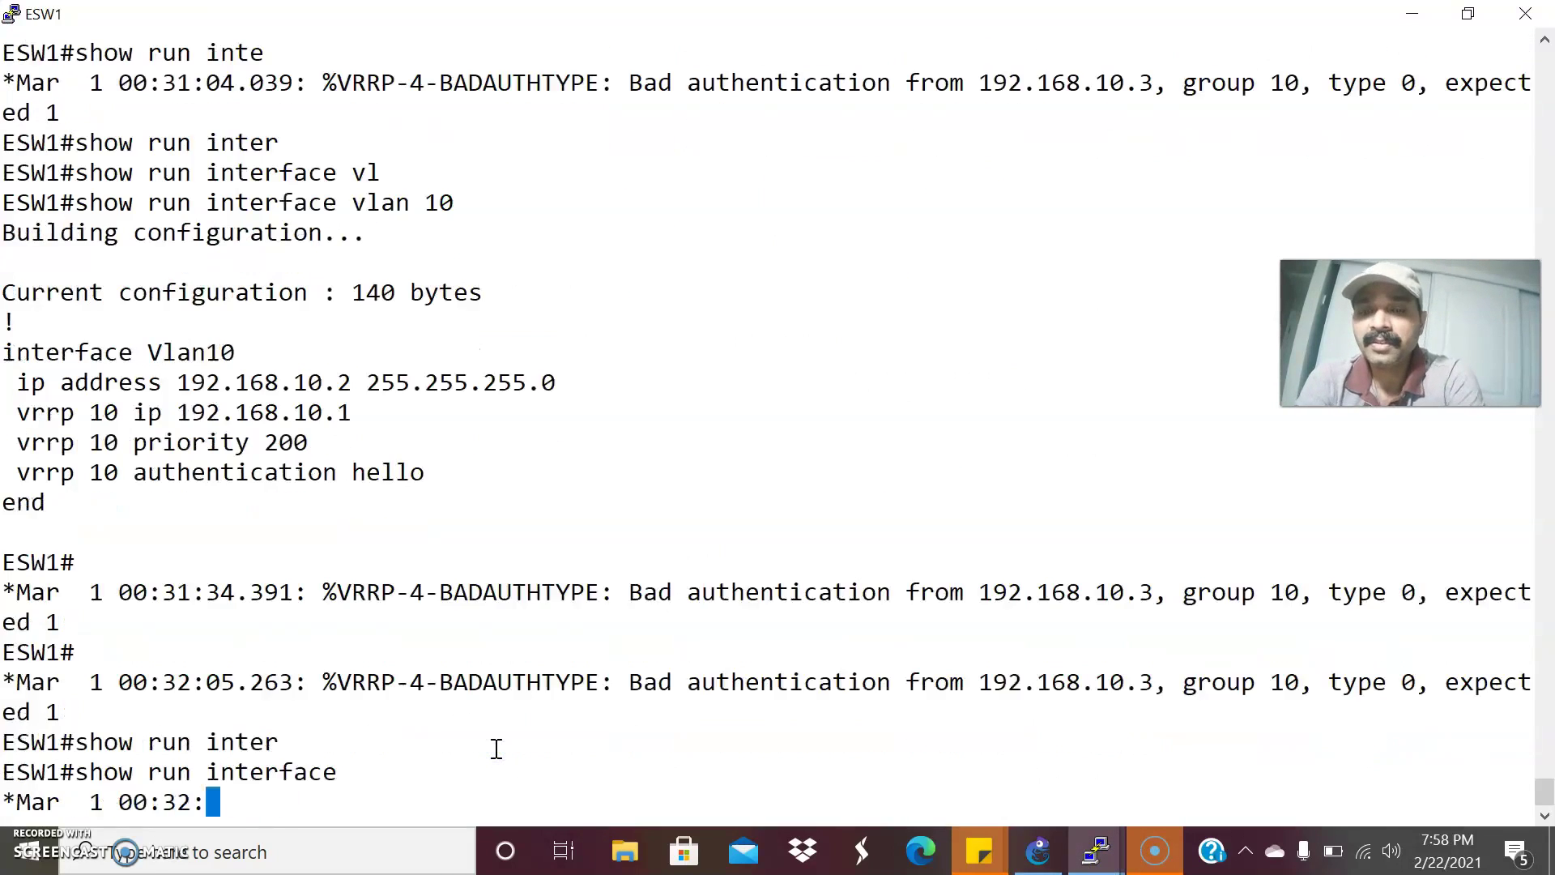
pyautogui.press('Return')
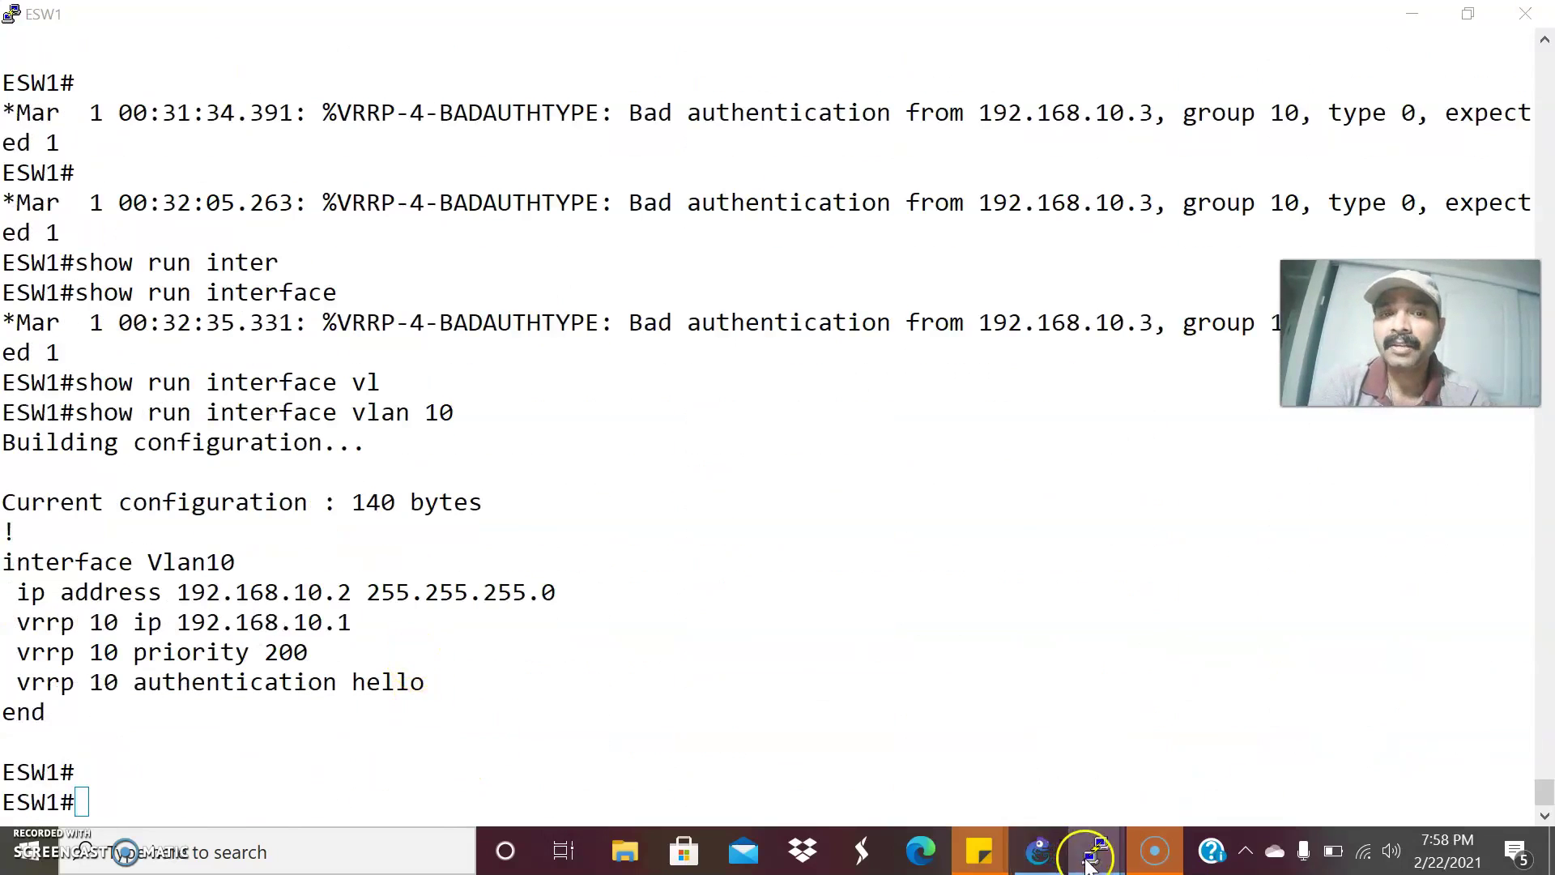
# - Switch to the ESW2 console and display its VLAN 10 configuration with "show run interface vlan 10"
pyautogui.moveTo(1095, 850)
pyautogui.click(742, 743)
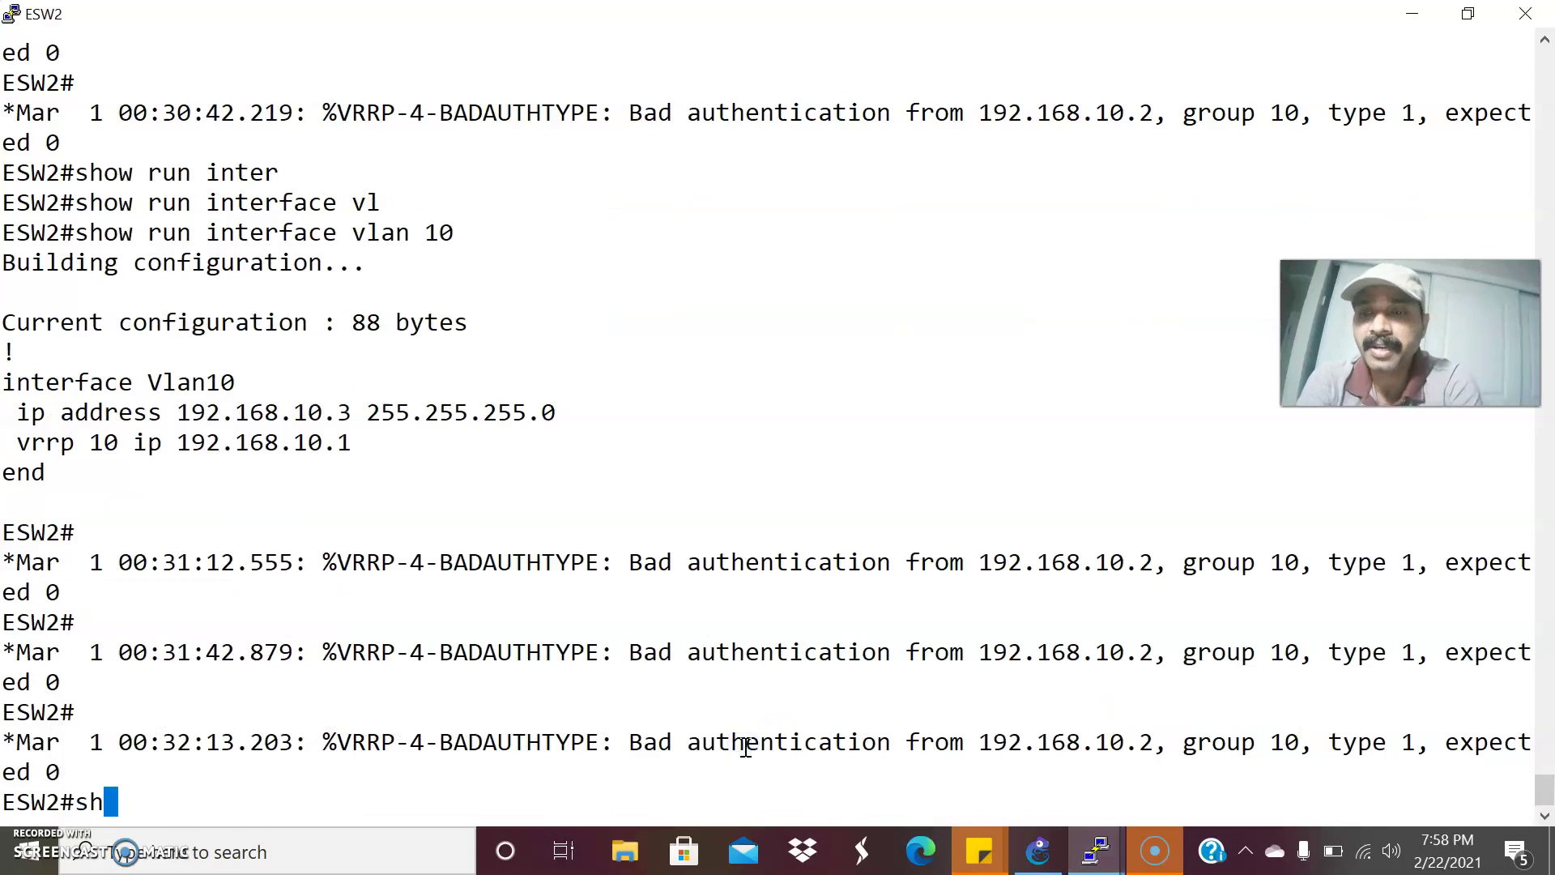
pyautogui.write('show run inter')
pyautogui.press('Tab')
pyautogui.write('vl')
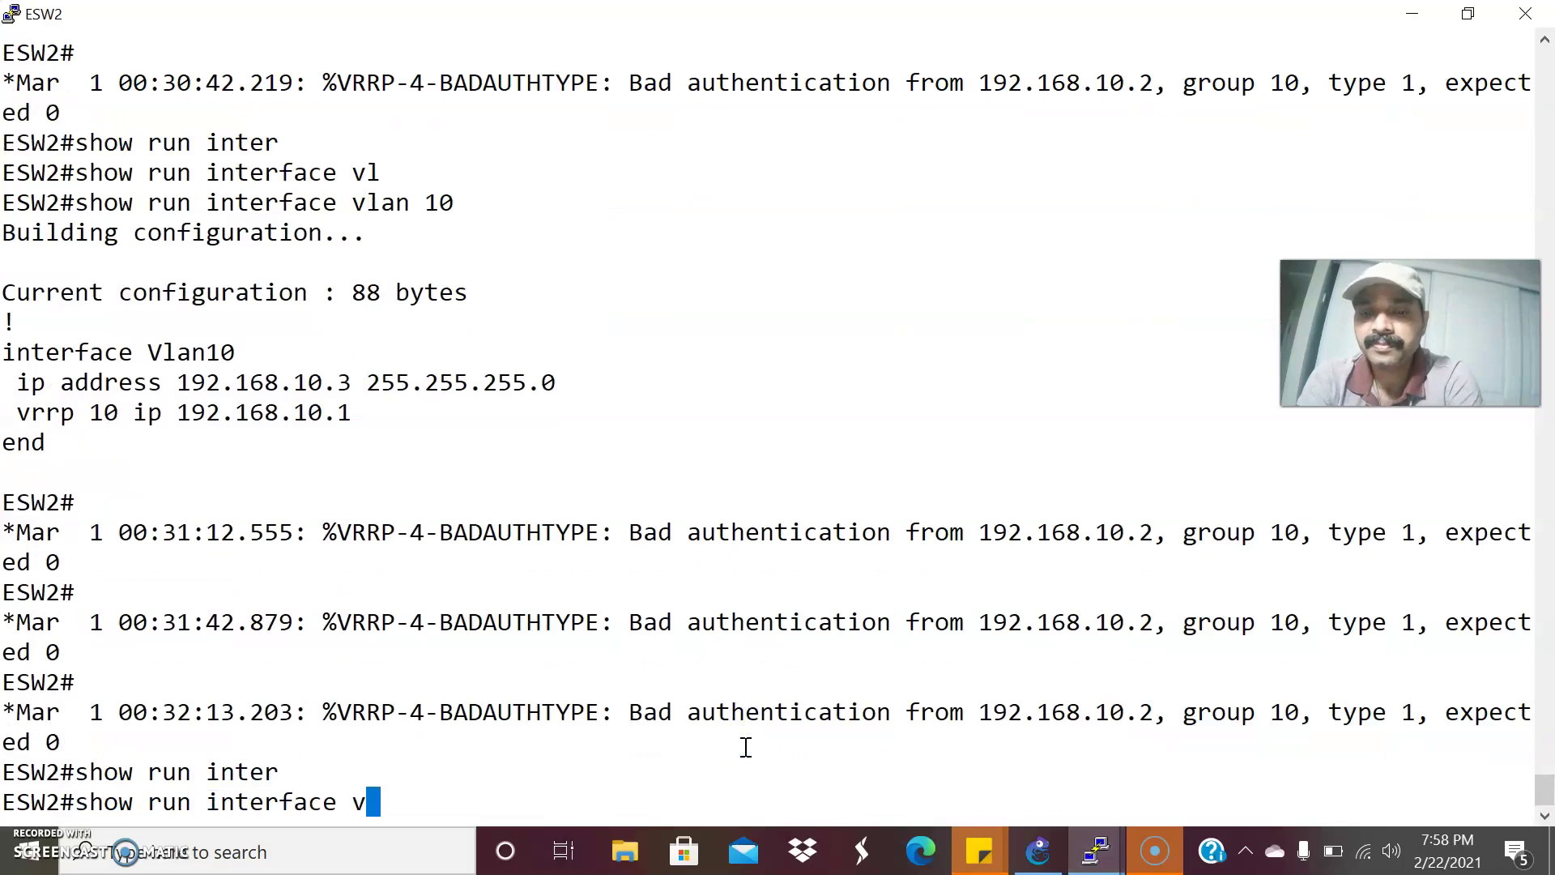
pyautogui.press('Tab')
pyautogui.write('10')
pyautogui.press('Return')
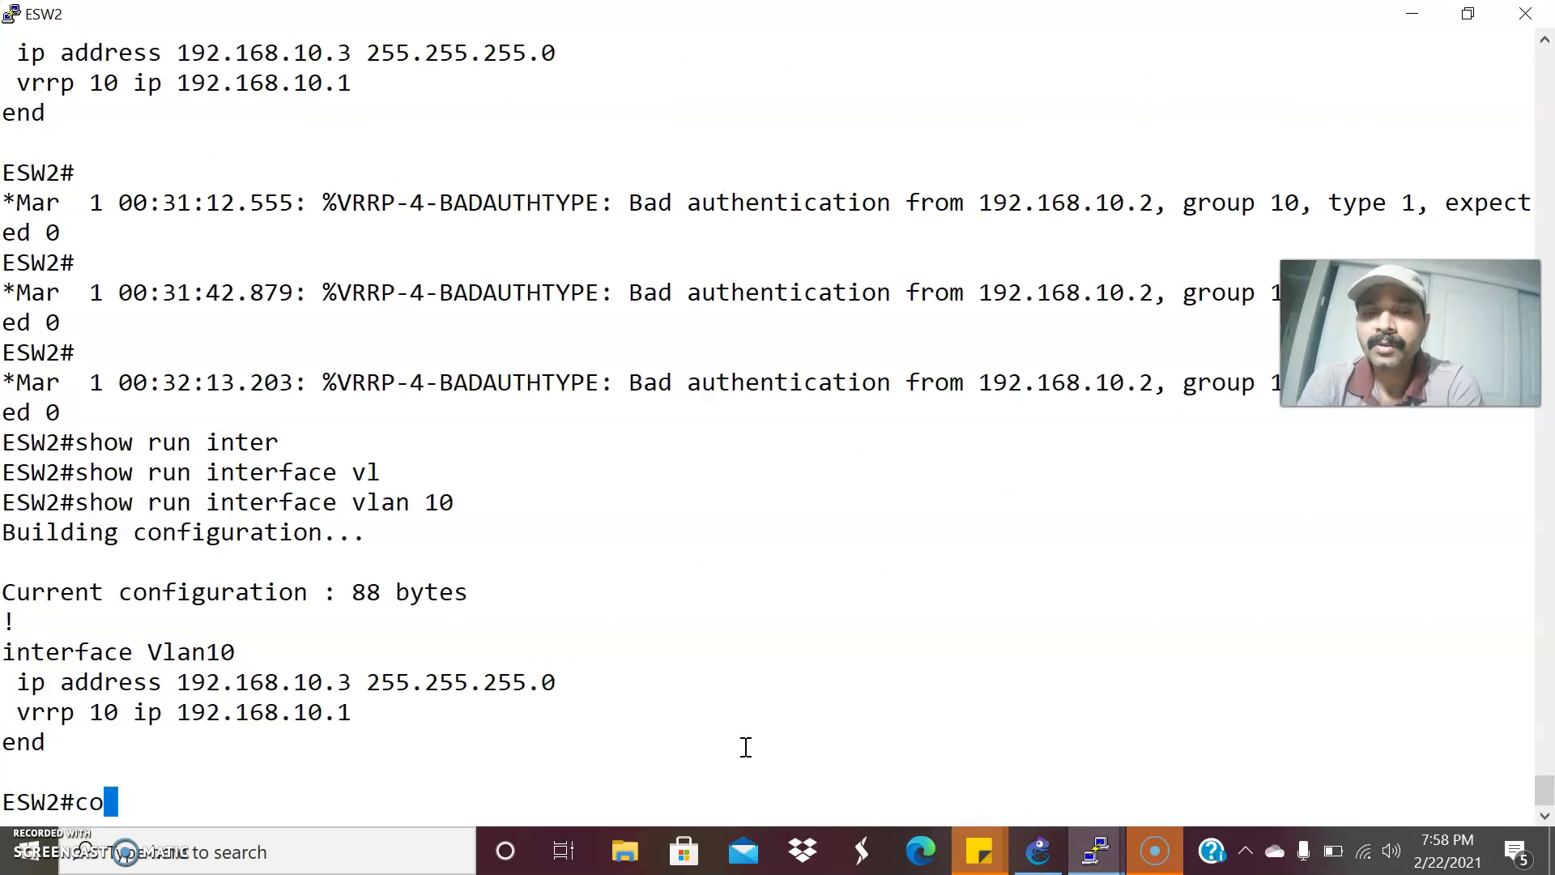
# - Enter global configuration mode on ESW2 with "conf t" and open "interface vlan 10" for configuration
pyautogui.write('conf t')
pyautogui.press('Return')
pyautogui.press('Return')
pyautogui.press('Return')
pyautogui.press('Return')
pyautogui.write('inte')
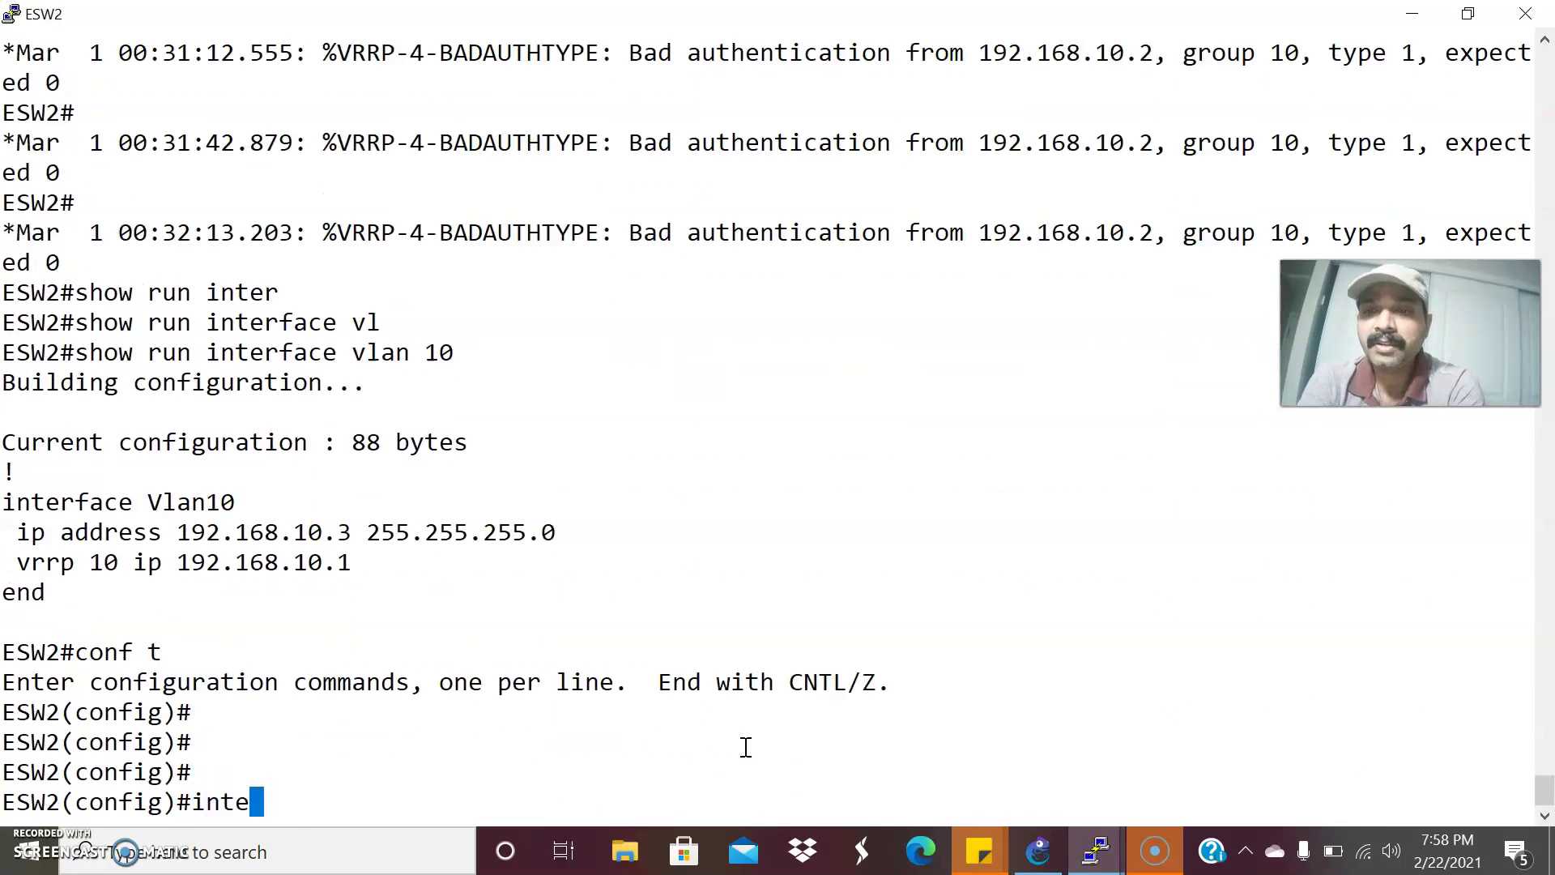
pyautogui.write('r')
pyautogui.press('Tab')
pyautogui.write('vl')
pyautogui.press('Tab')
pyautogui.write('10')
pyautogui.press('Return')
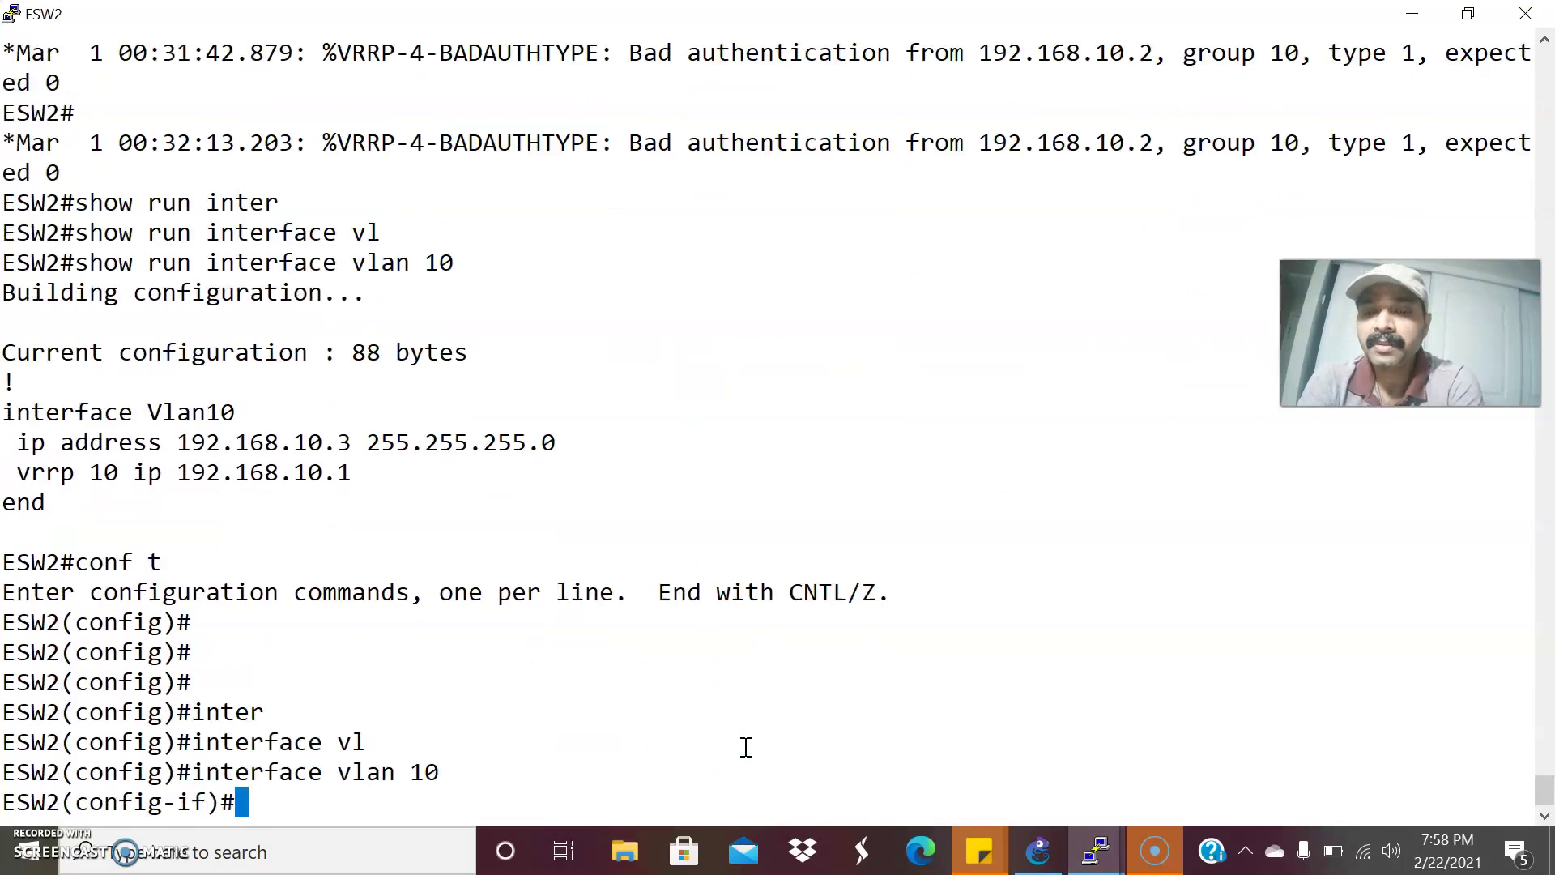
# - Set the VRRP group 10 authentication password on ESW2's VLAN 10 to match ESW1's, and leave configuration mode
pyautogui.write('vr')
pyautogui.press('Return')
pyautogui.write('10 au')
pyautogui.press('Tab')
pyautogui.write('hell')
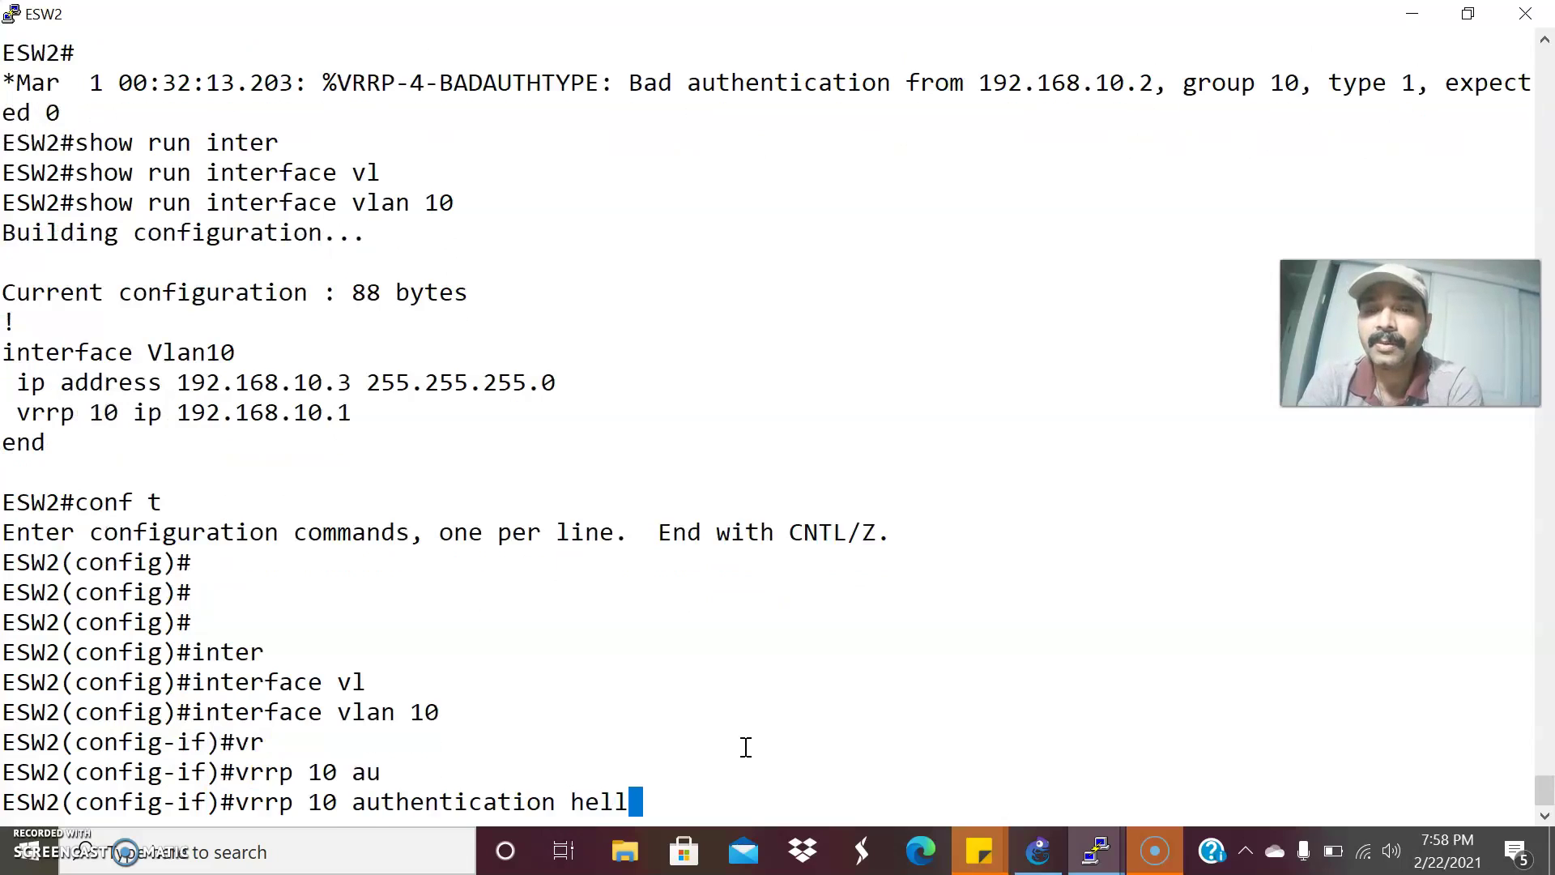
pyautogui.write('o')
pyautogui.press('Return')
pyautogui.press('Return')
pyautogui.press('Return')
pyautogui.hotkey('ctrl', 'z')
# - Review ESW1's VLAN 10 VRRP settings in its console and return to the GNS3 topology
pyautogui.hotkey('alt', 'Tab')
pyautogui.click(555, 637)
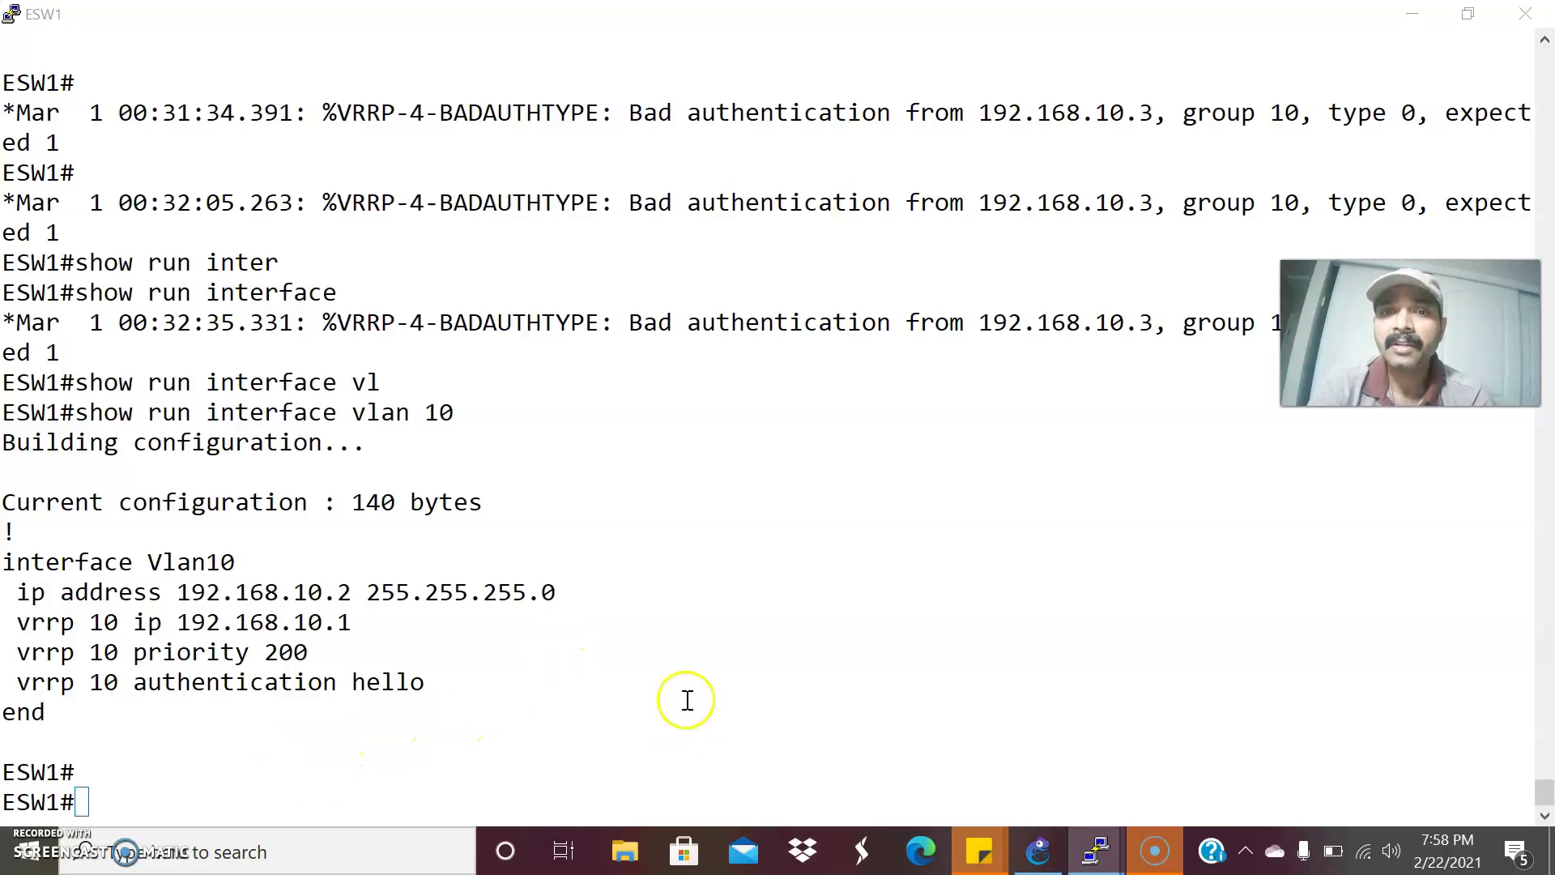
pyautogui.hotkey('alt', 'Tab')
pyautogui.hotkey('alt', 'Tab')
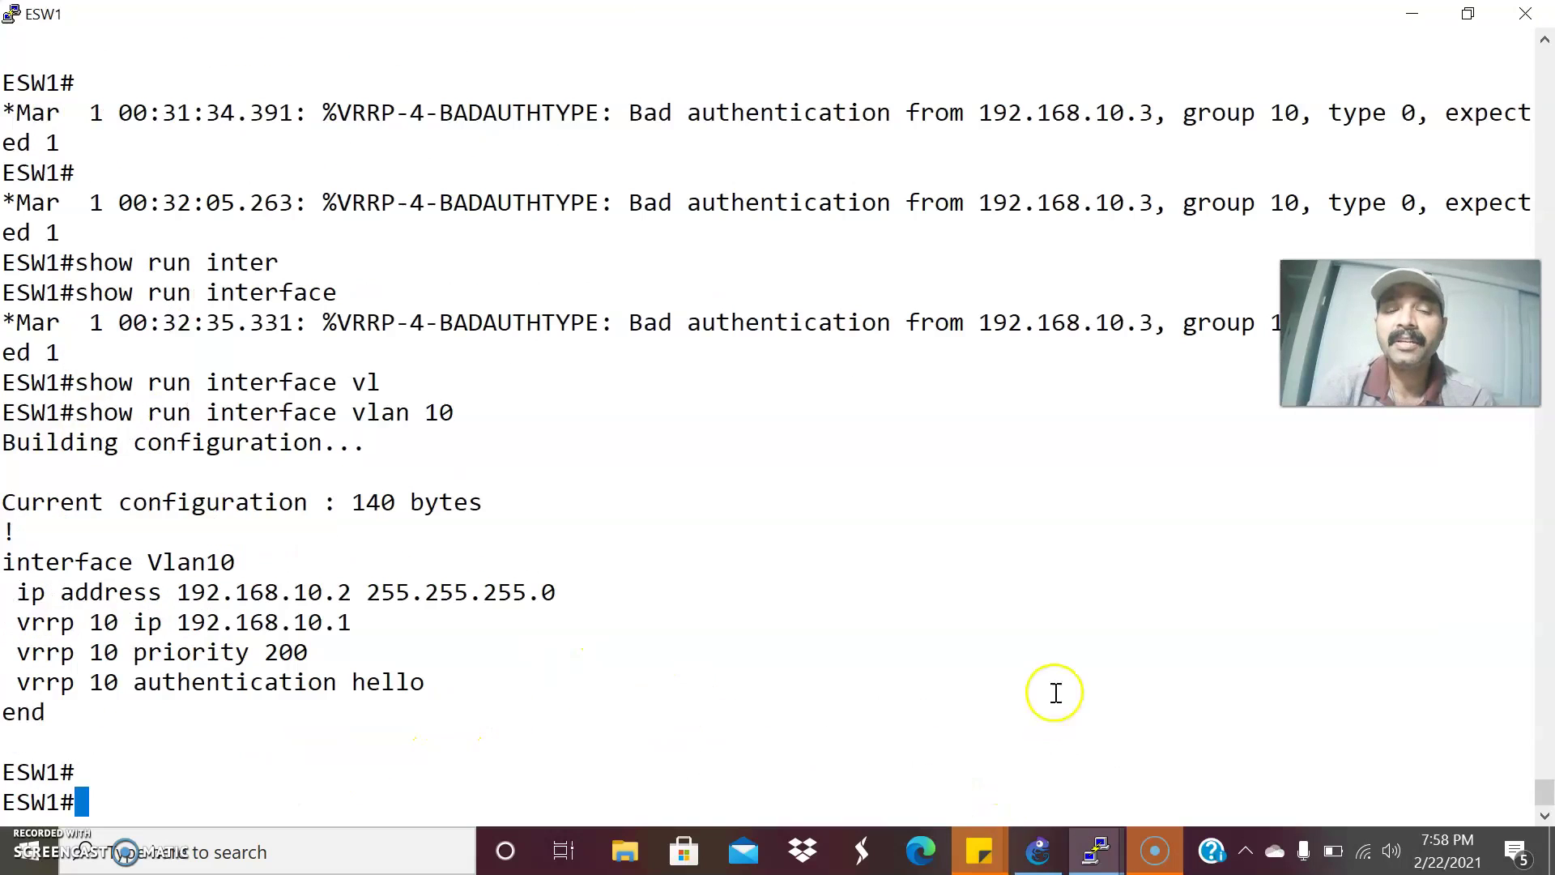
pyautogui.click(1047, 852)
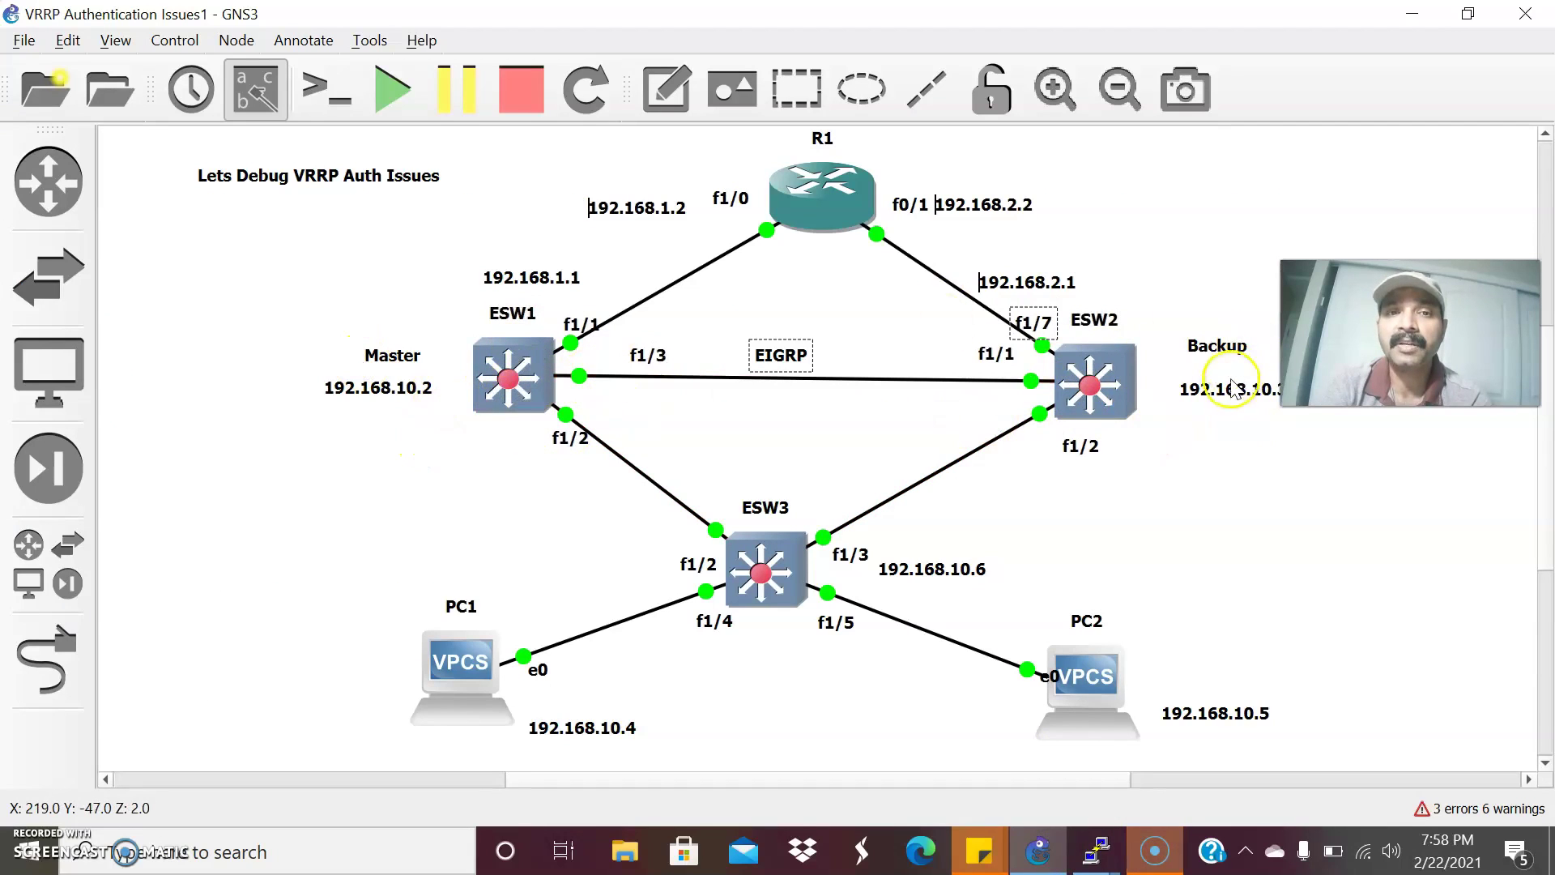
# - Open the ESW1 console and display its VRRP state with "show vrrp brief"
pyautogui.click(1097, 844)
pyautogui.click(461, 775)
pyautogui.write('show vr')
pyautogui.press('Tab')
pyautogui.write('br')
pyautogui.press('Tab')
pyautogui.press('Return')
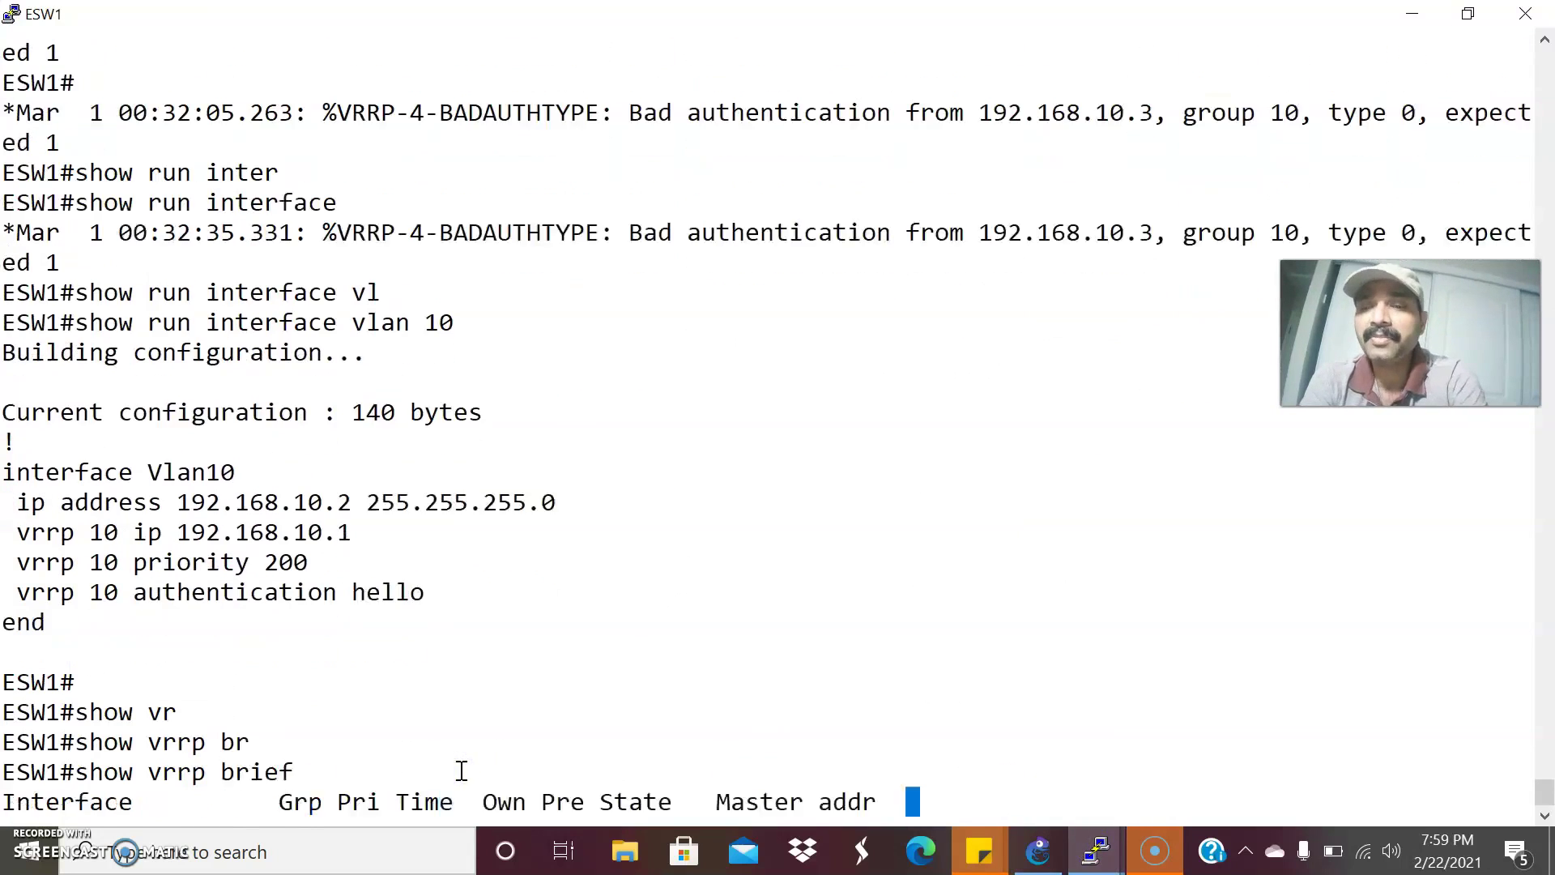
# - Switch to the ESW2 console and display its VRRP state with "show vrrp brief"
pyautogui.moveTo(1093, 849)
pyautogui.click(784, 753)
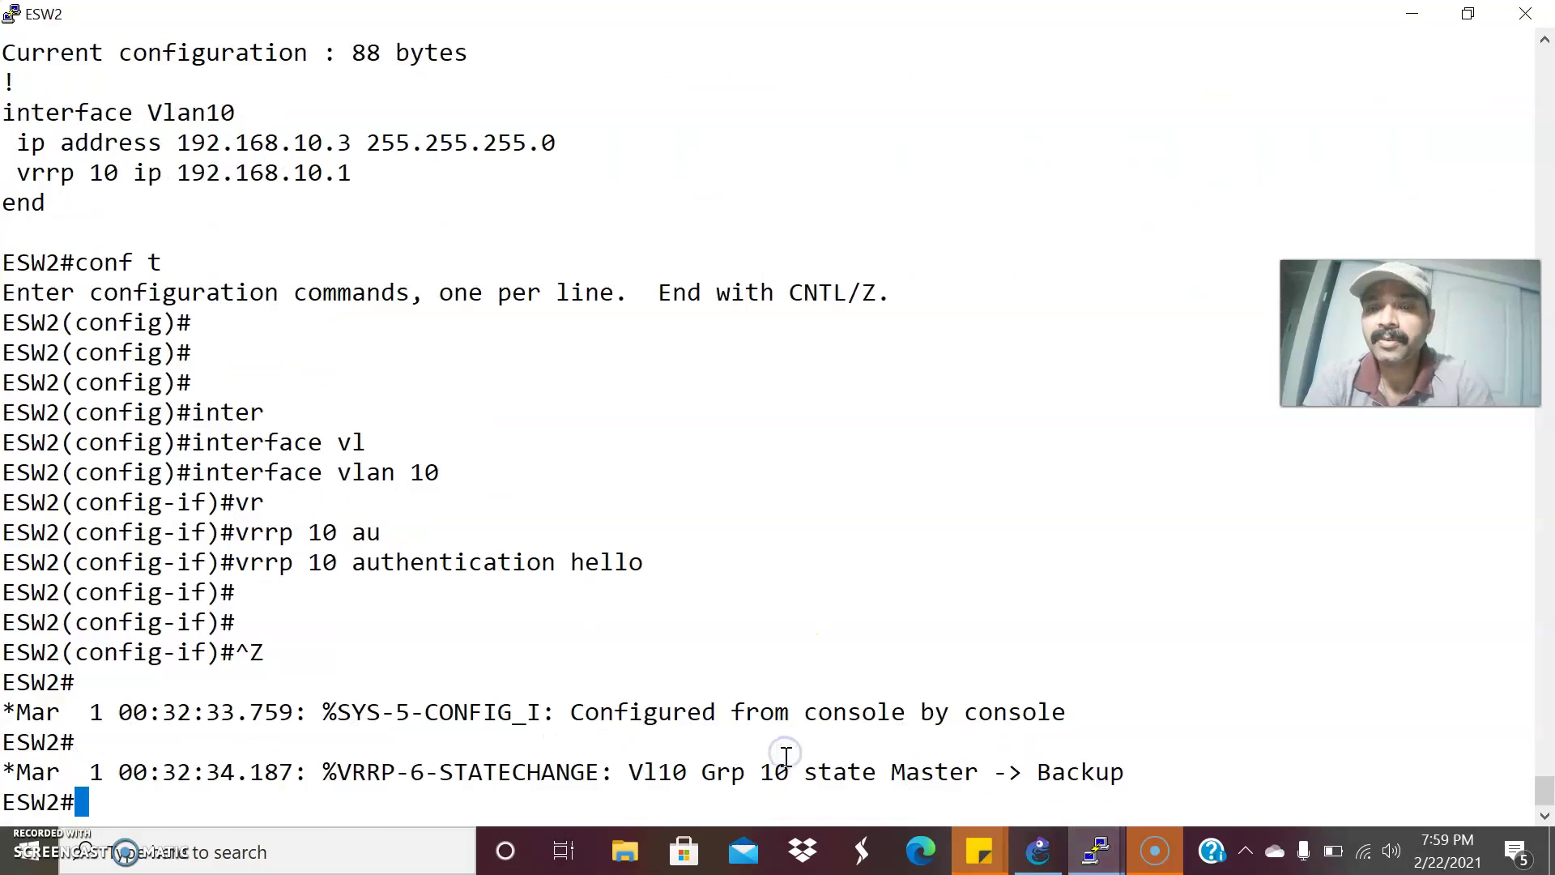
pyautogui.write('show vr')
pyautogui.press('Tab')
pyautogui.write('br')
pyautogui.press('Tab')
pyautogui.press('Return')
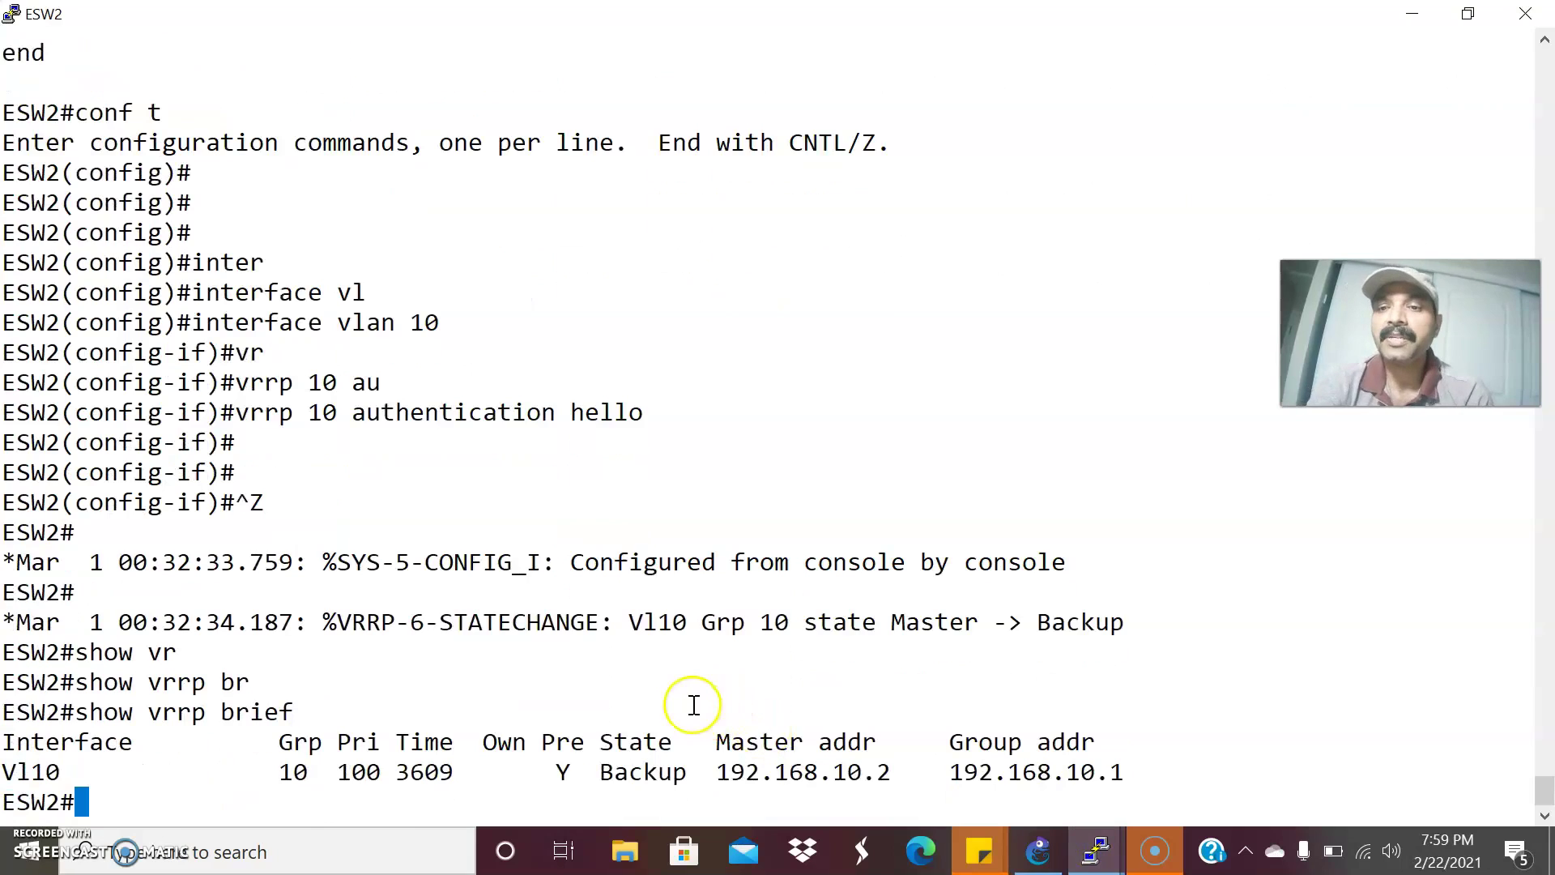
# - Check the VRRP state in the ESW1 console against ESW2's and return to the GNS3 topology
pyautogui.hotkey('alt', 'Tab')
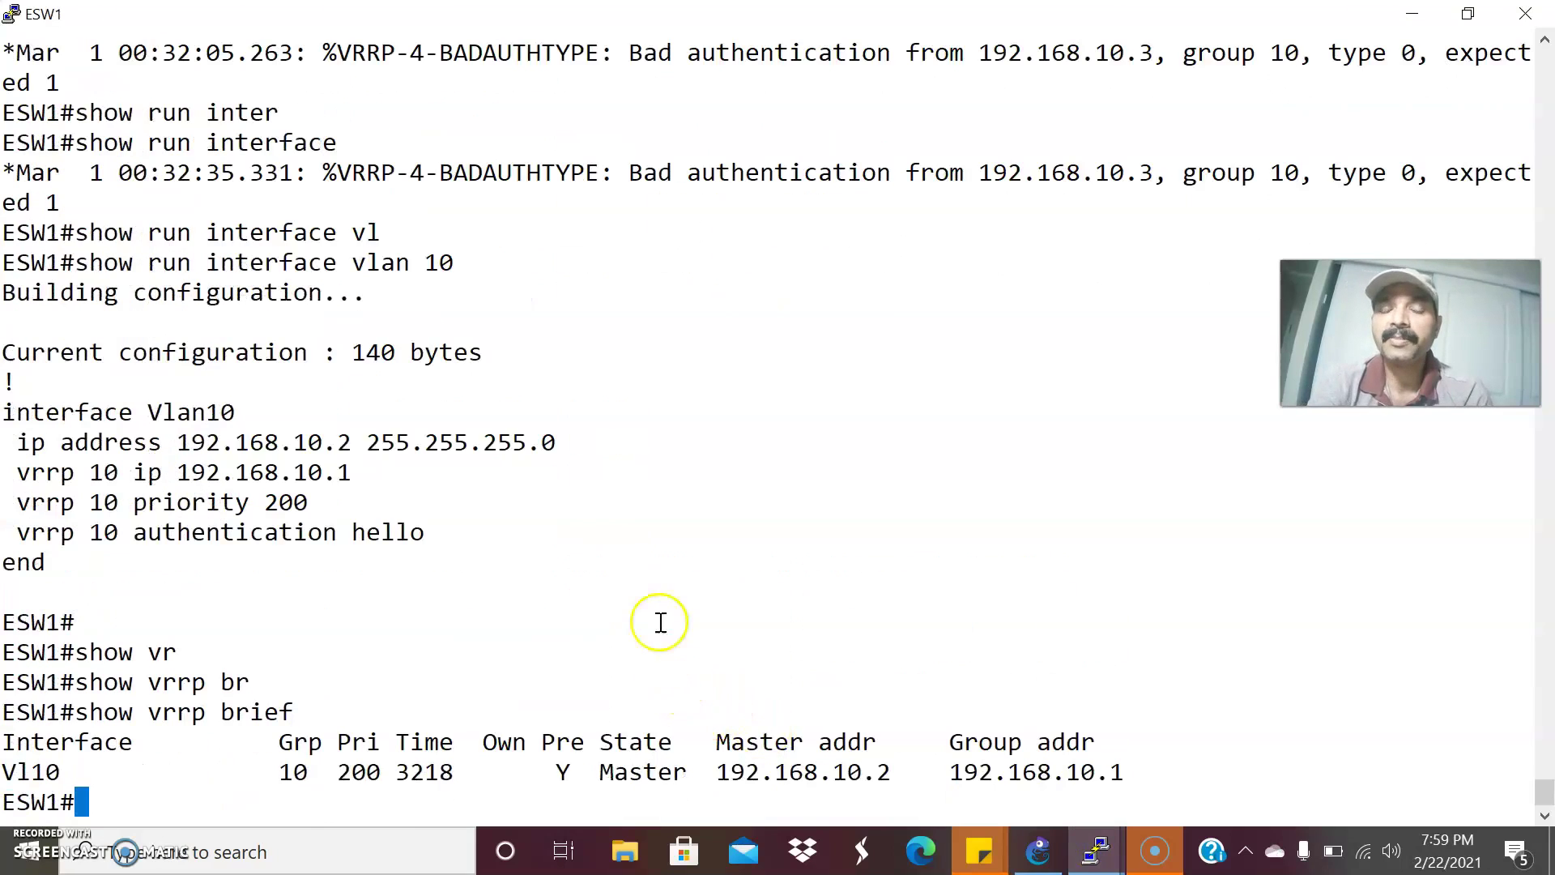
pyautogui.click(1038, 850)
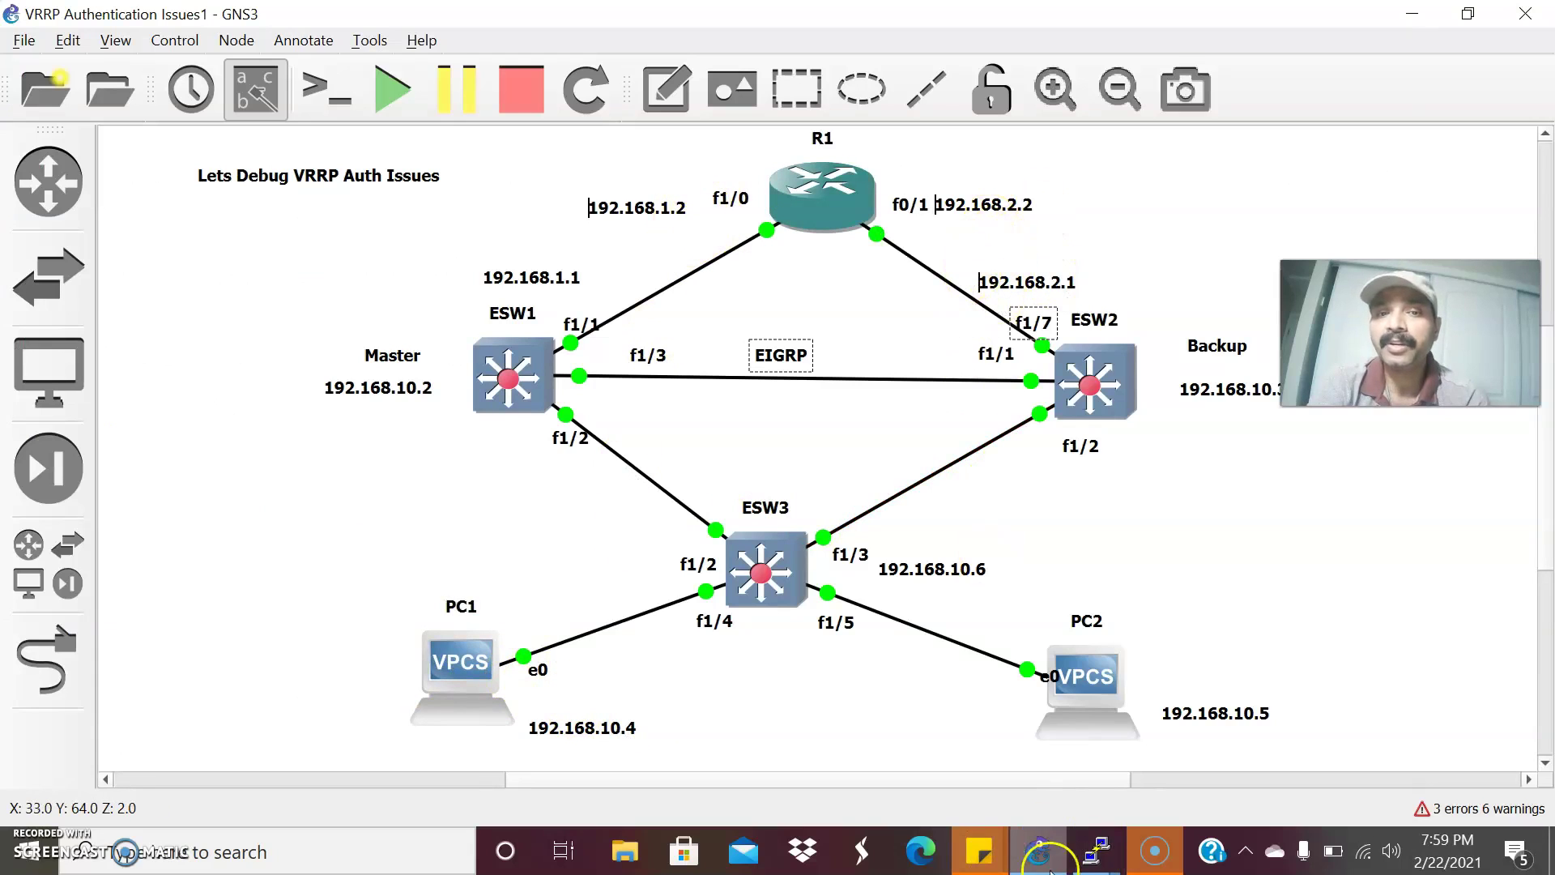
pyautogui.moveTo(1093, 859)
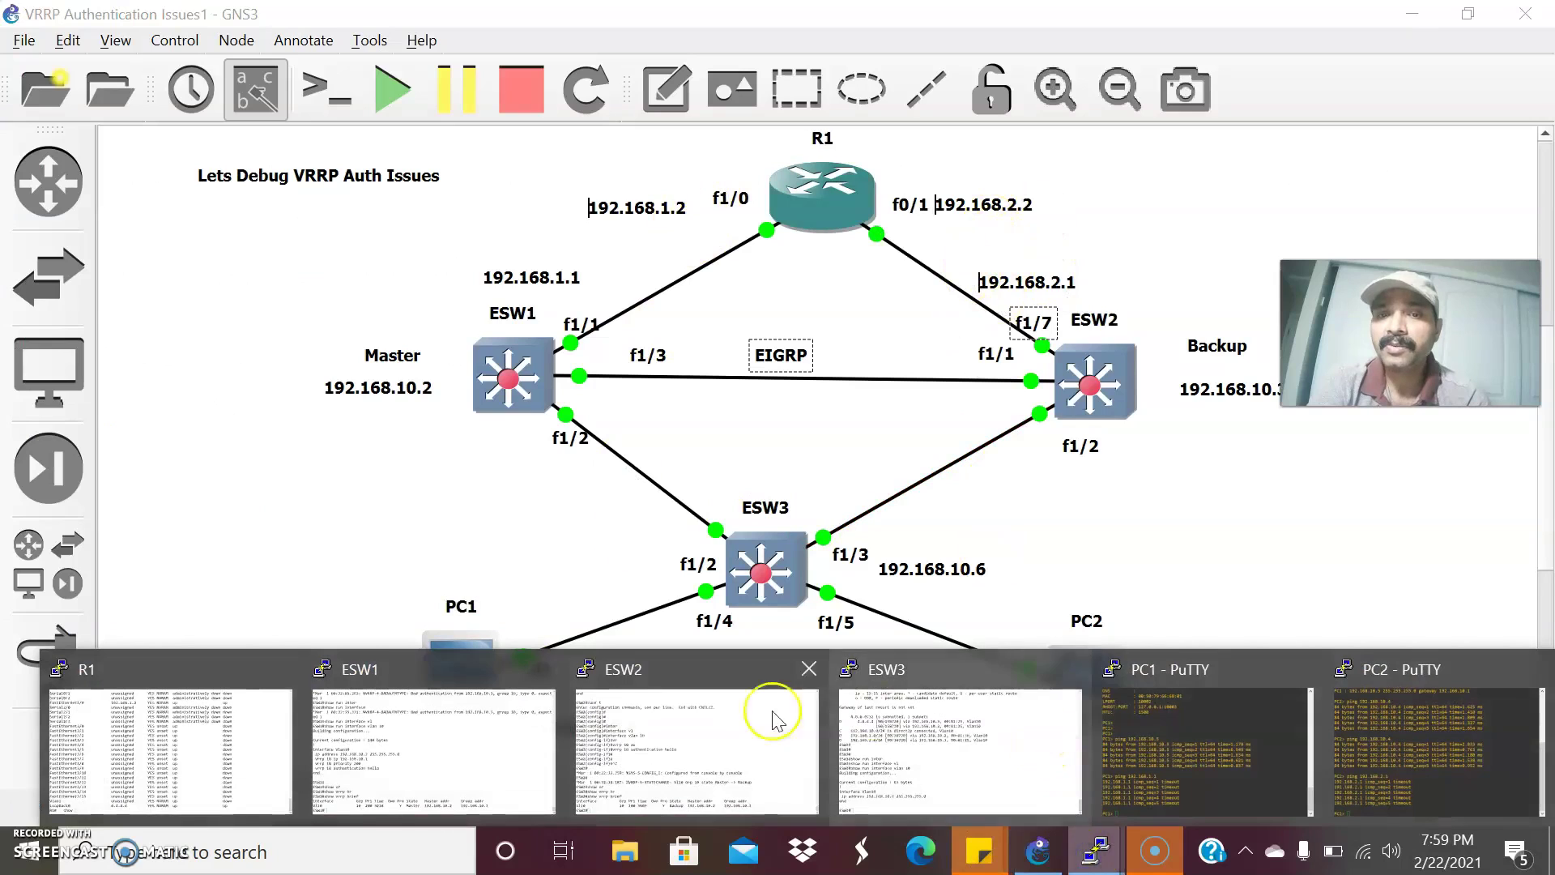
# - Ping 192.168.1.1 again from the PC1 console and return to the GNS3 topology
pyautogui.click(1124, 763)
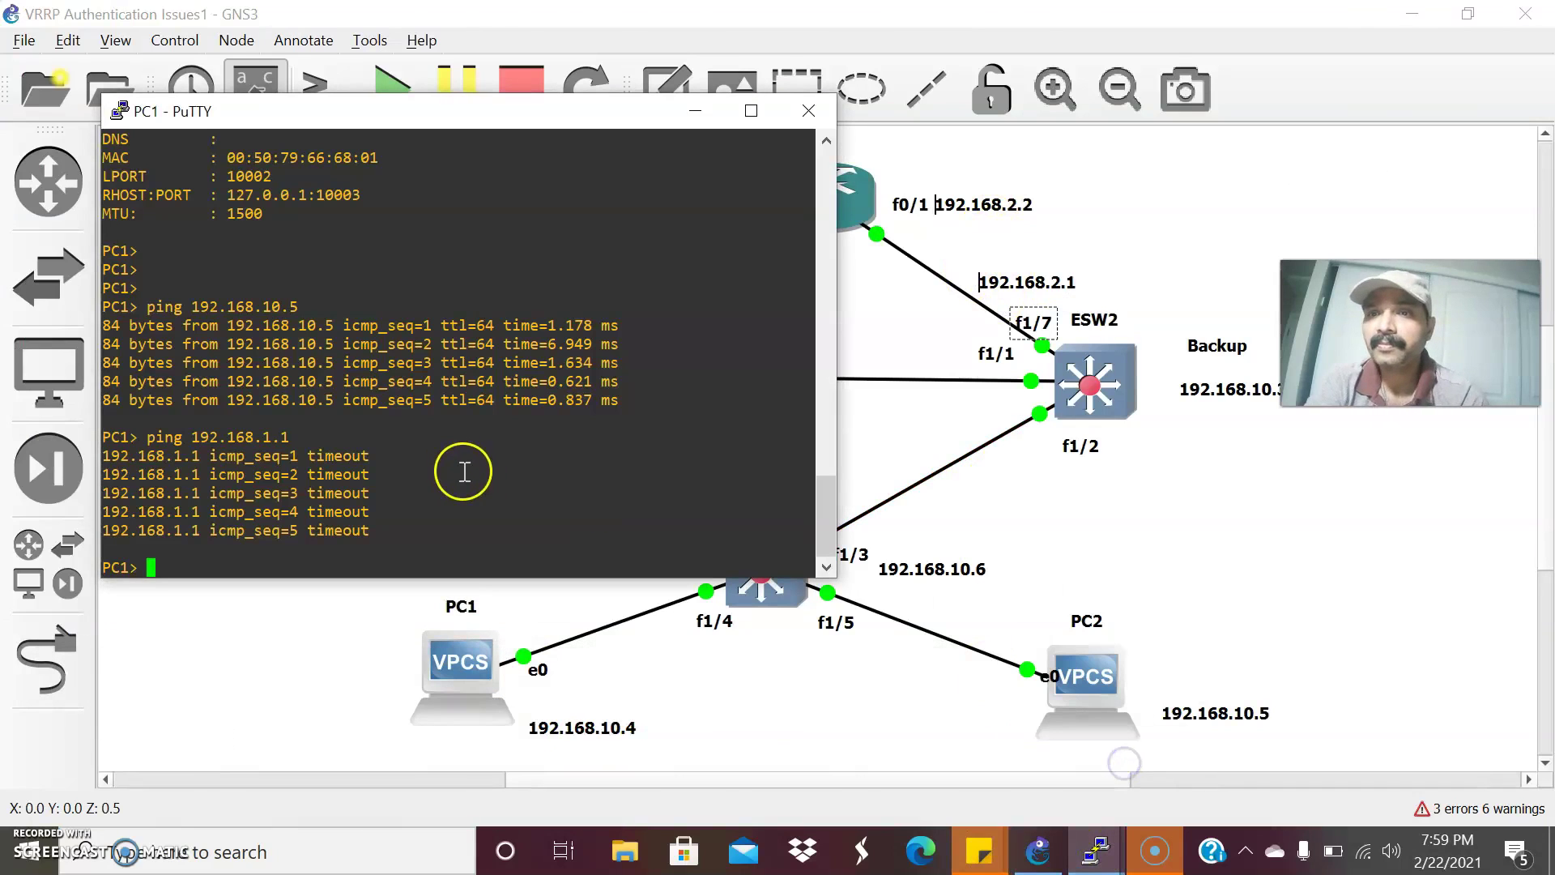
pyautogui.press('Return')
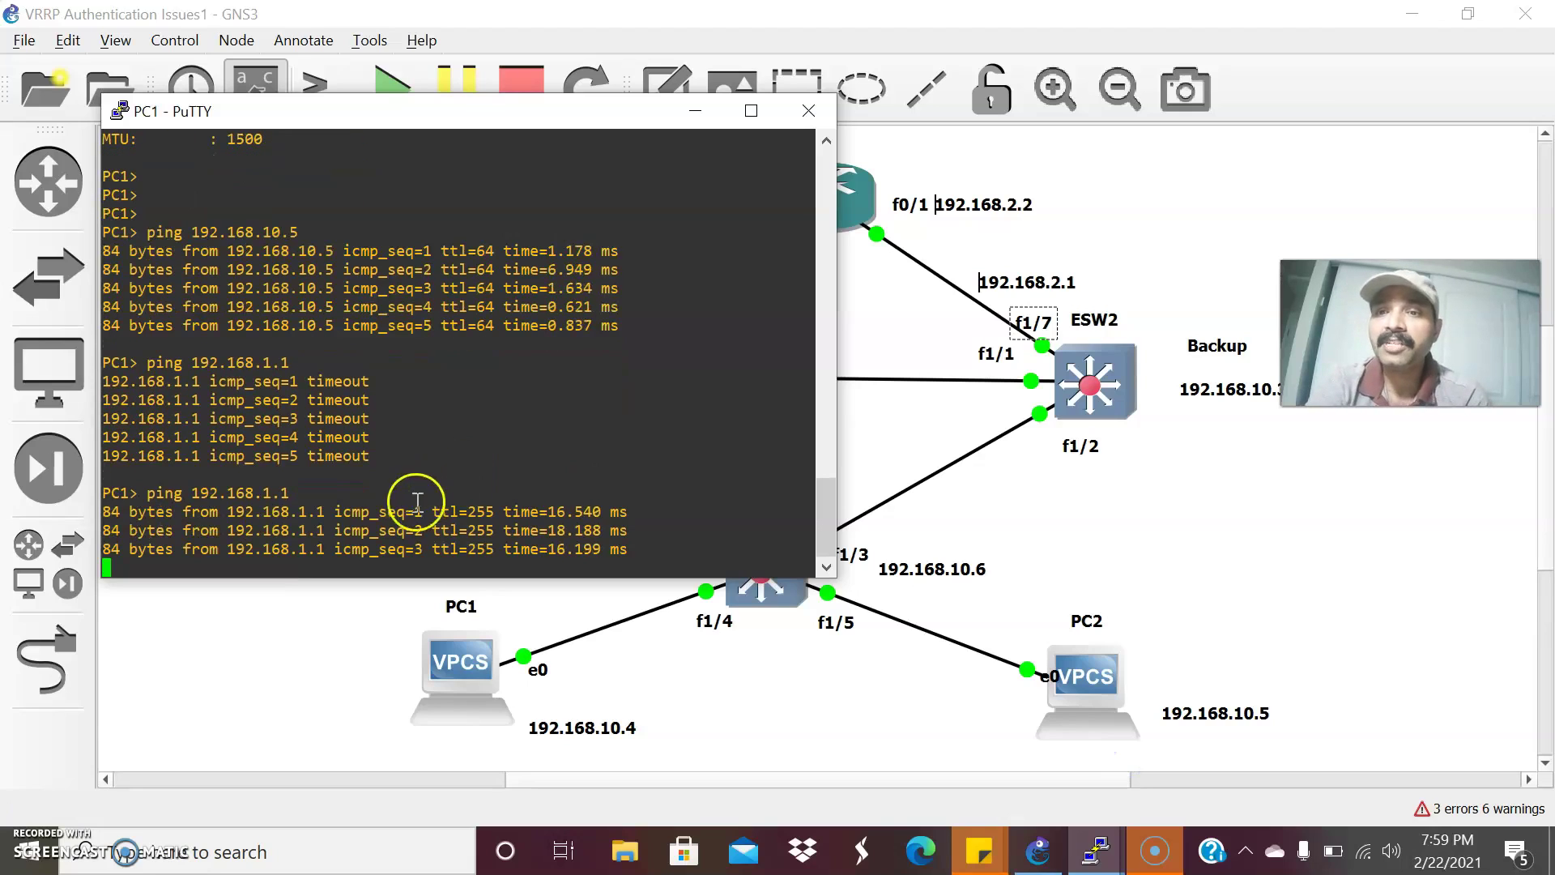
pyautogui.click(753, 696)
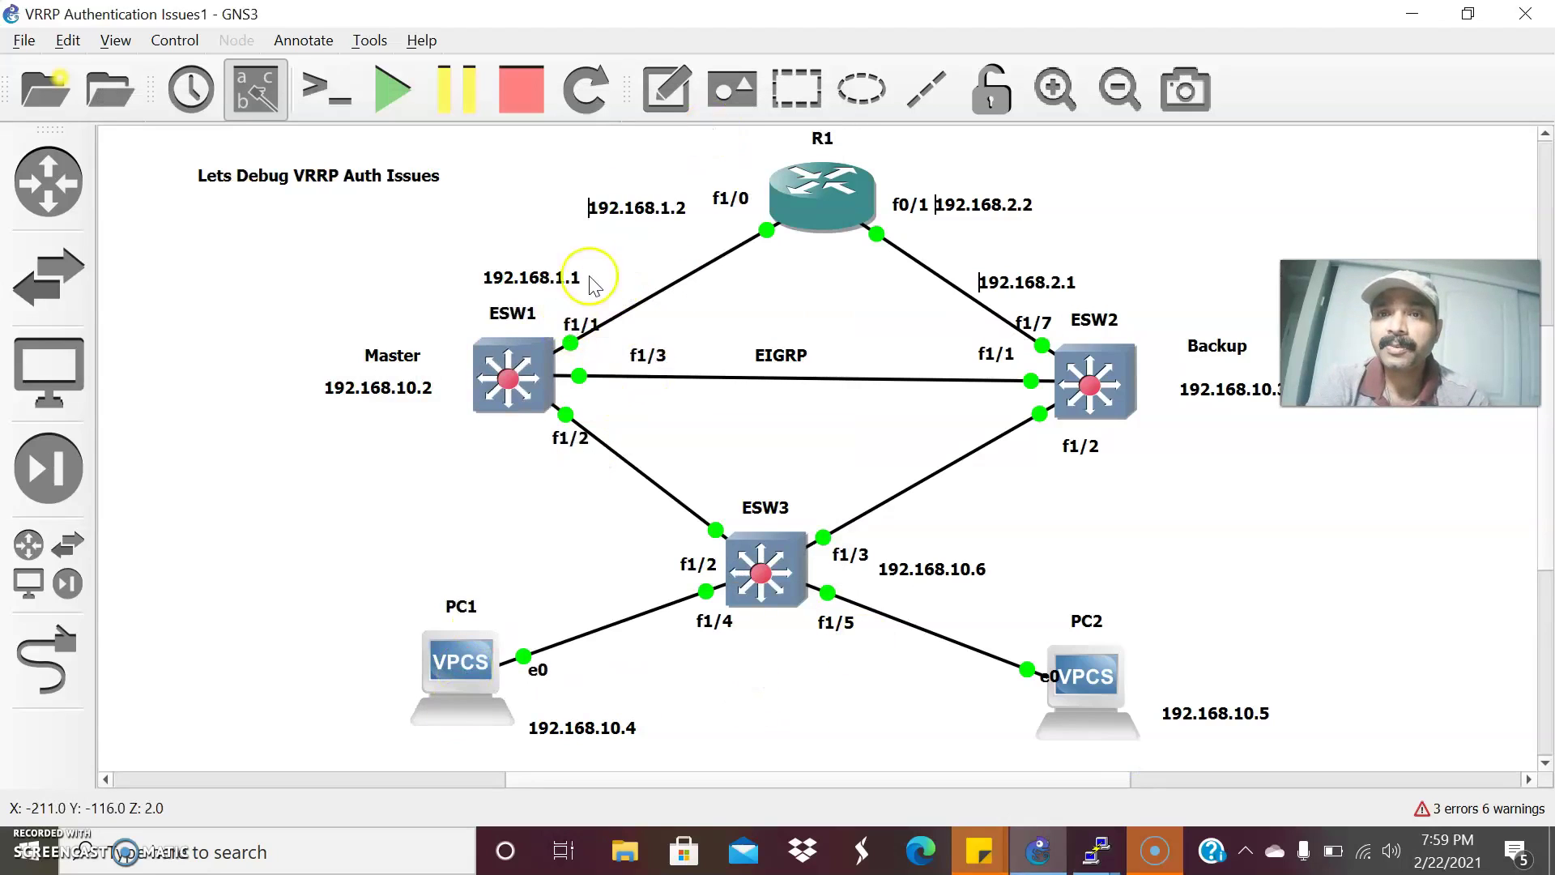
# - Ping R1's f1/0 address 192.168.1.2 from the PC1 console and return to the topology
pyautogui.moveTo(1096, 850)
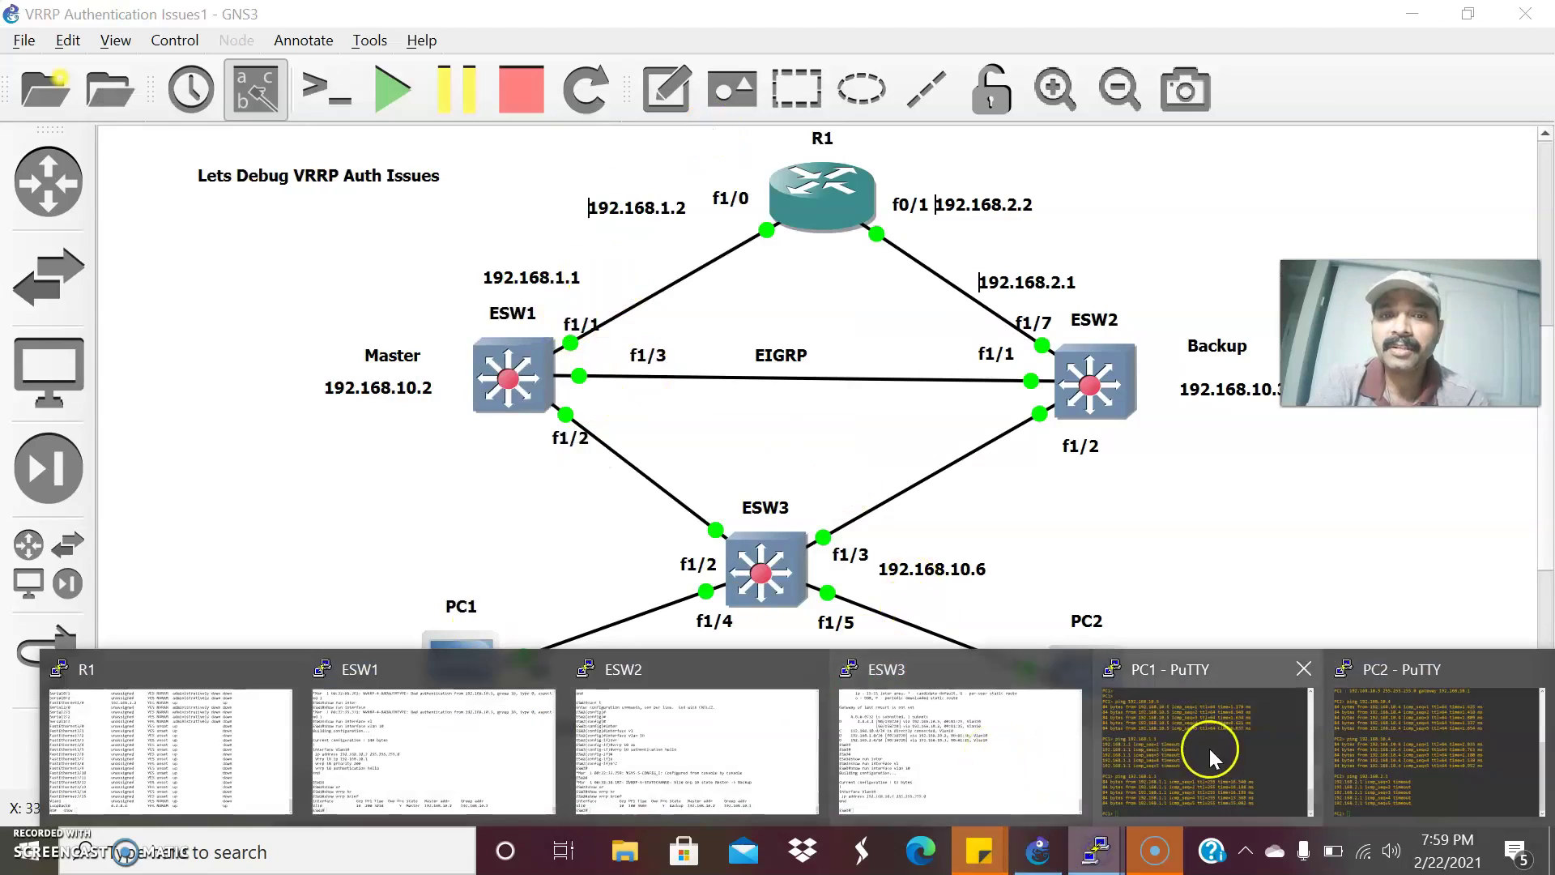
pyautogui.click(1205, 750)
pyautogui.press('BackSpace')
pyautogui.write('2')
pyautogui.press('Return')
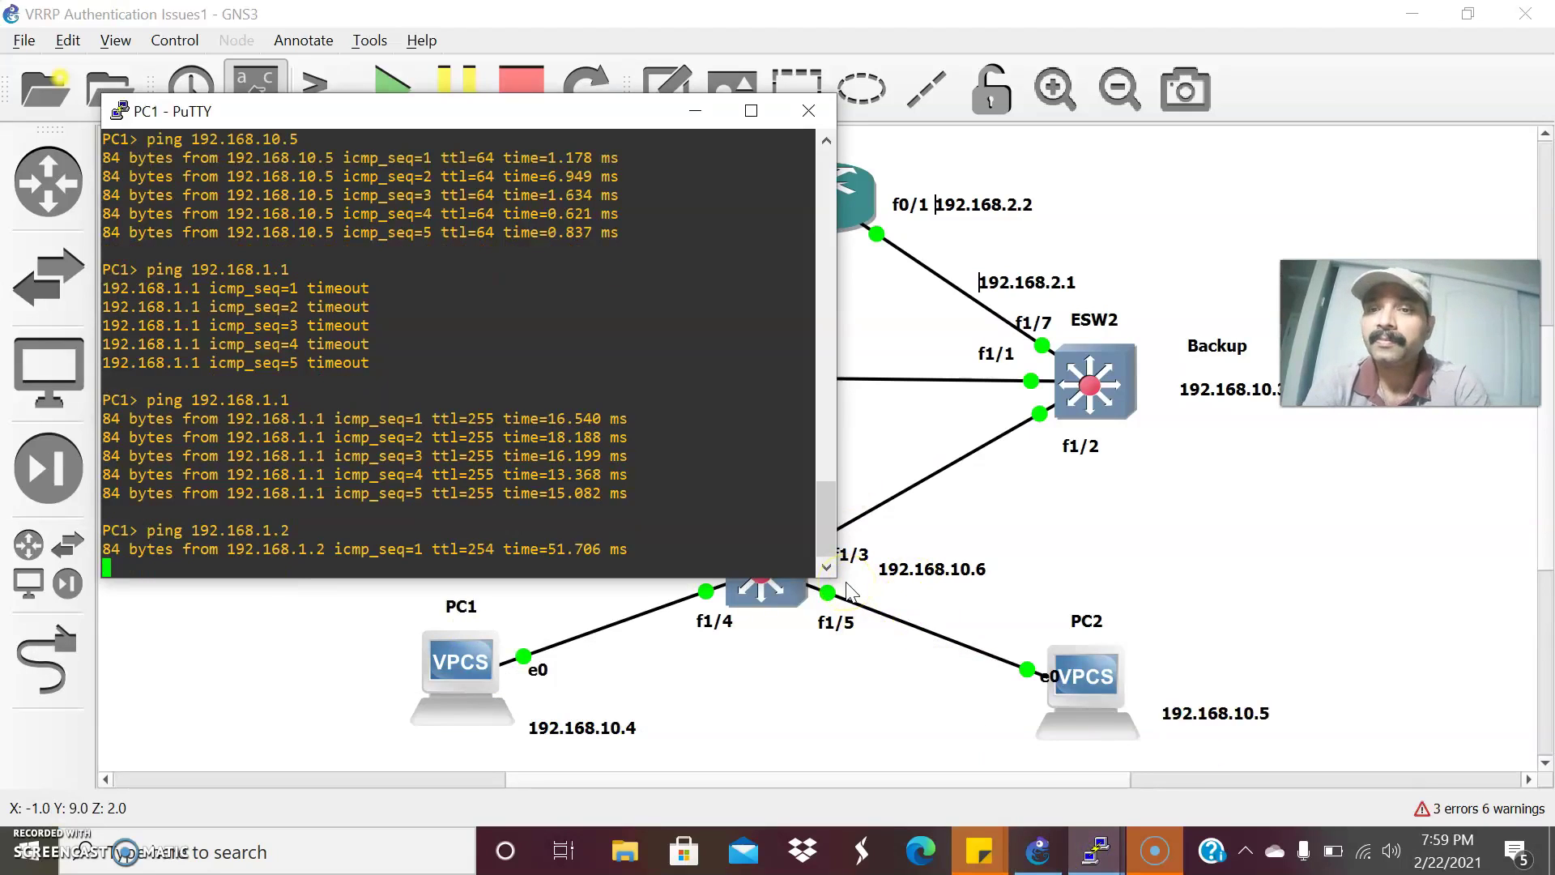
pyautogui.click(851, 591)
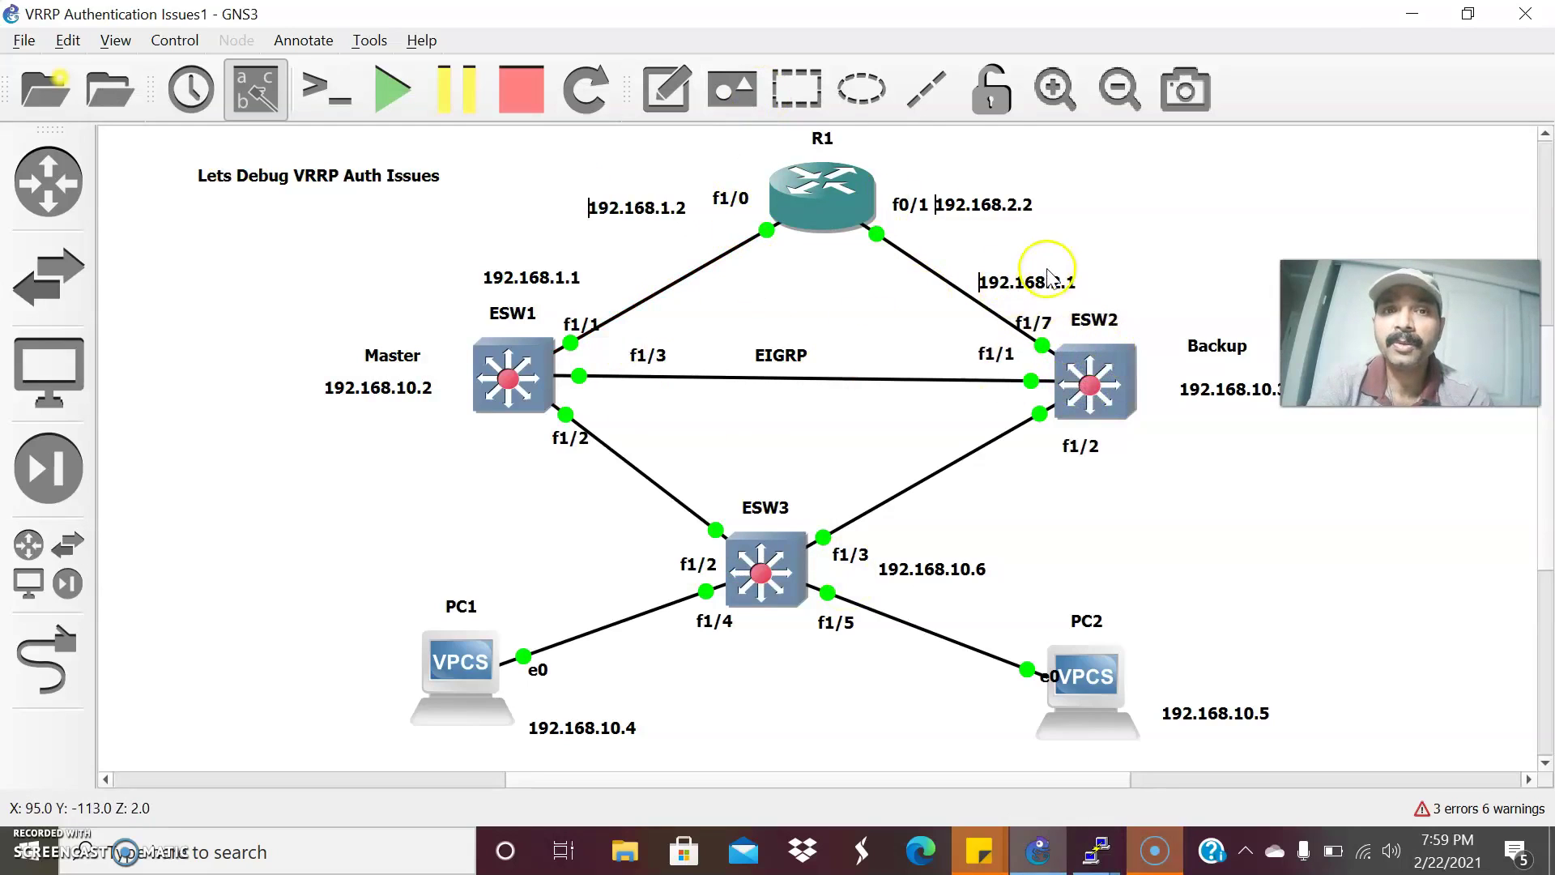
# - Switch to the PC2 console and repeat the ping to ESW2's address 192.168.2.1
pyautogui.moveTo(1097, 850)
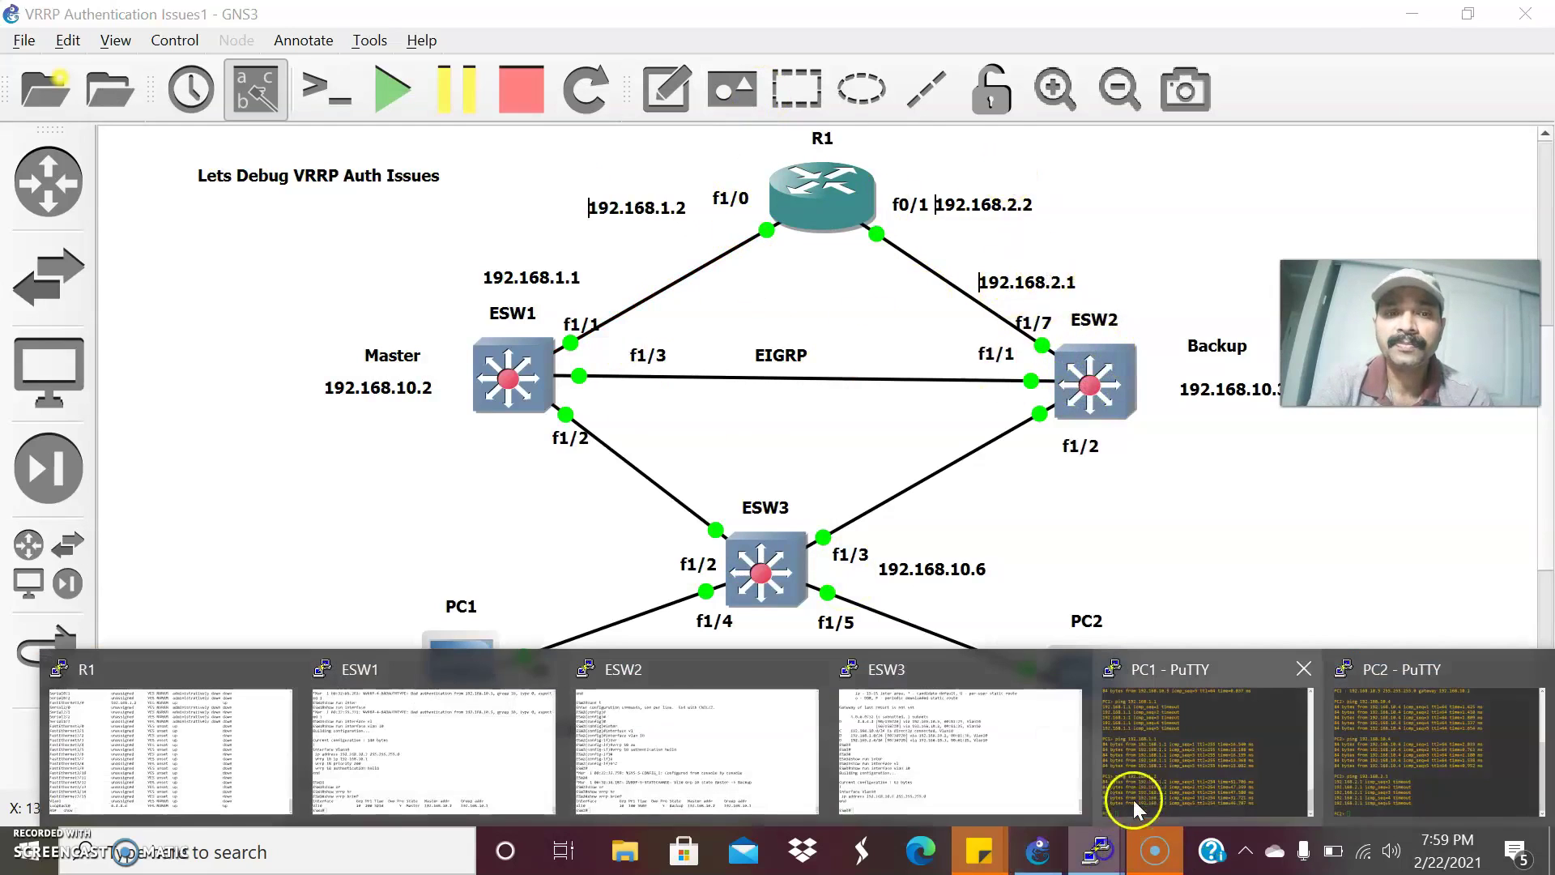
pyautogui.click(1366, 776)
pyautogui.press('Up')
pyautogui.press('Return')
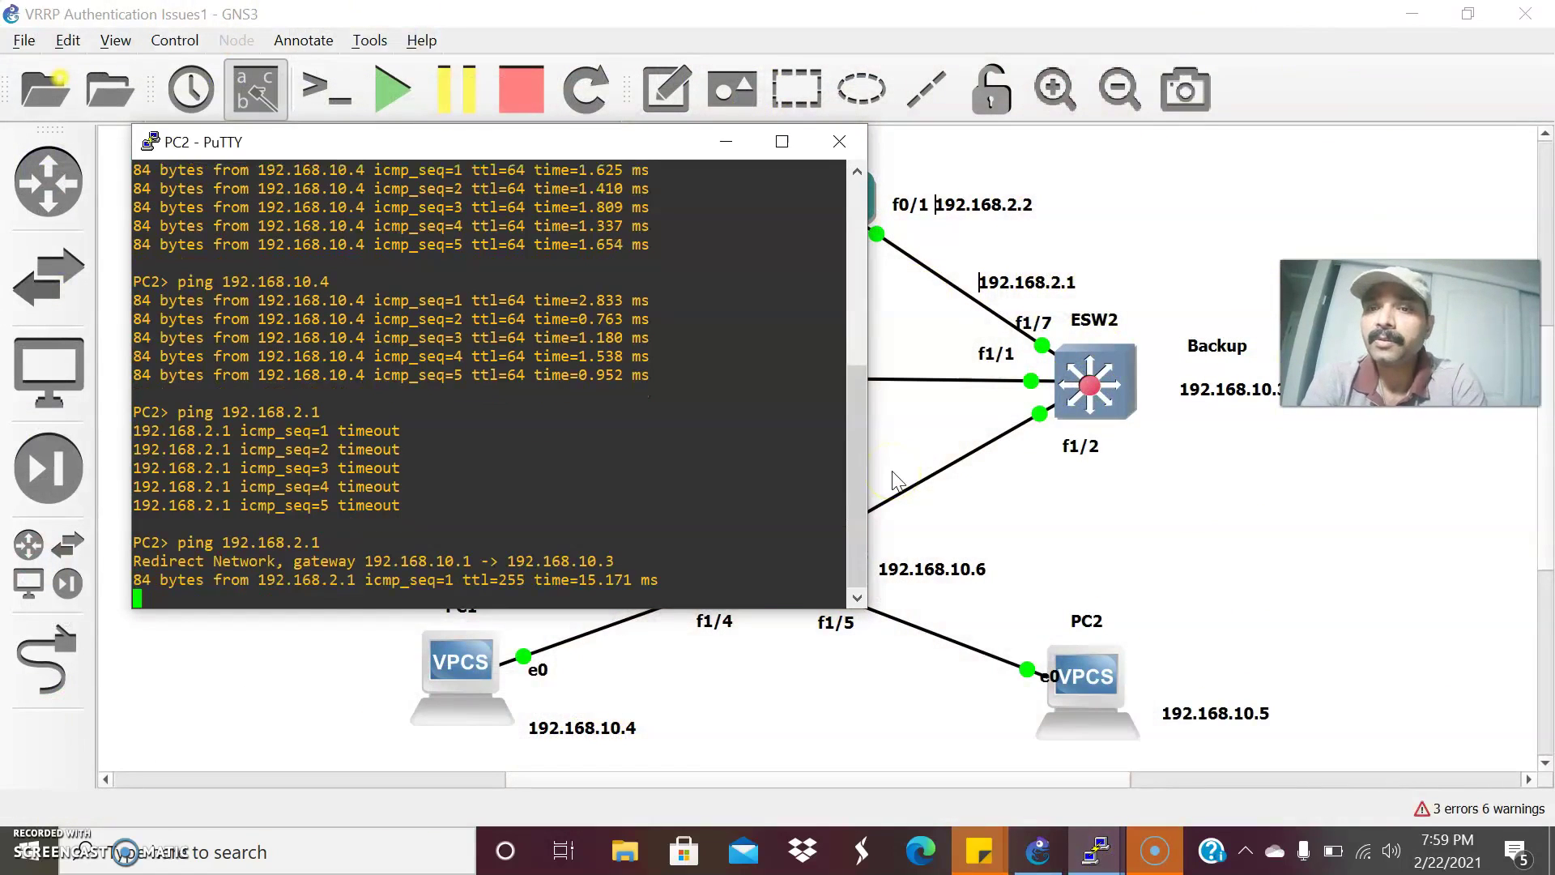
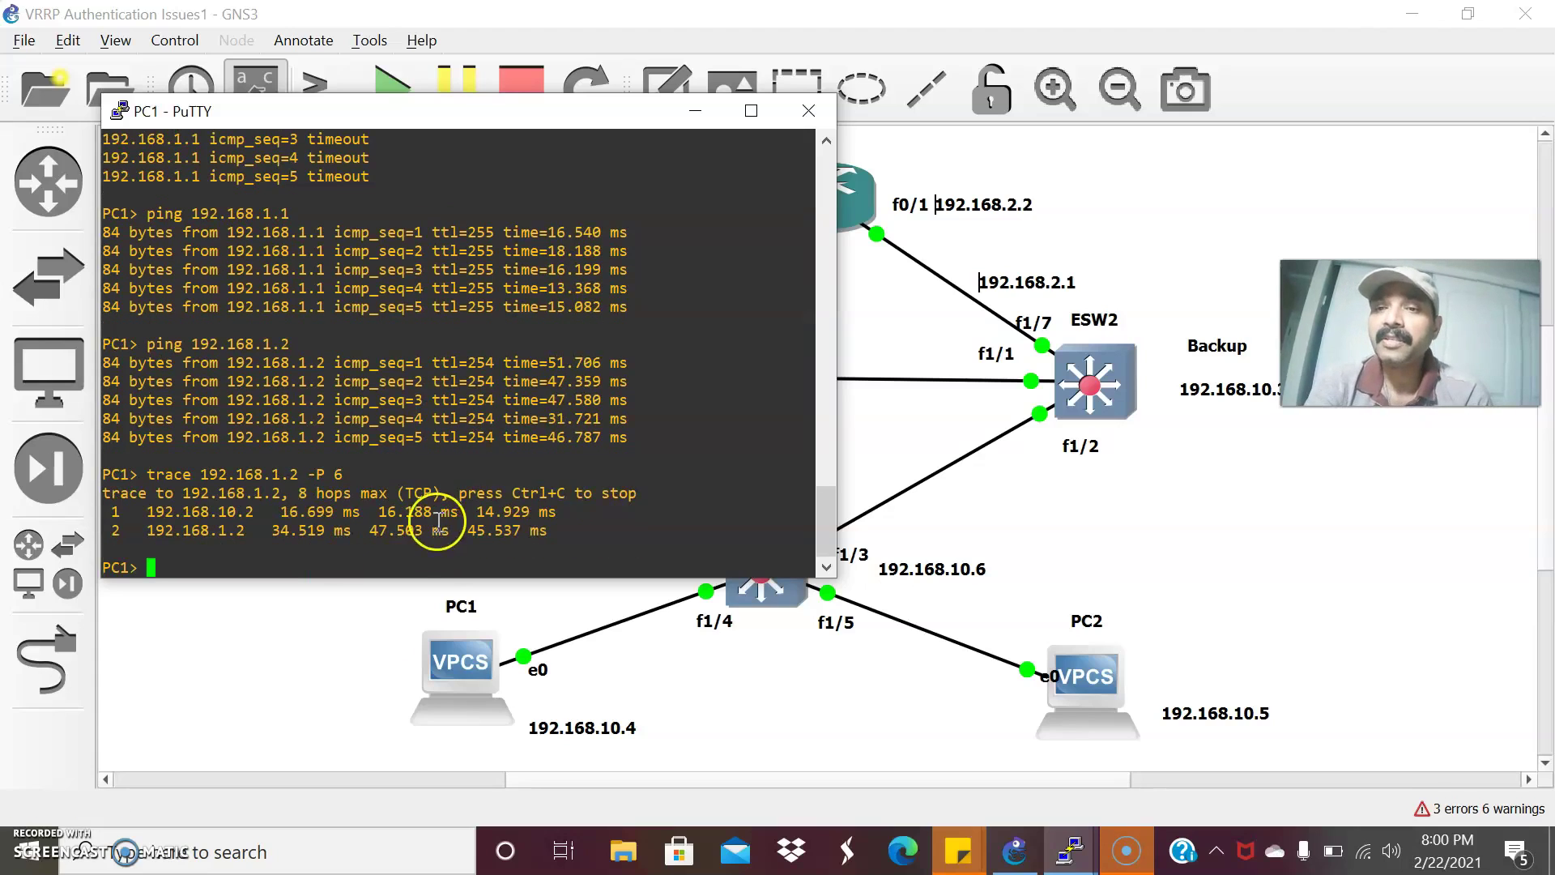
# - Compare the hops of PC1's trace to 192.168.1.2 with the links in the GNS3 topology
pyautogui.click(618, 618)
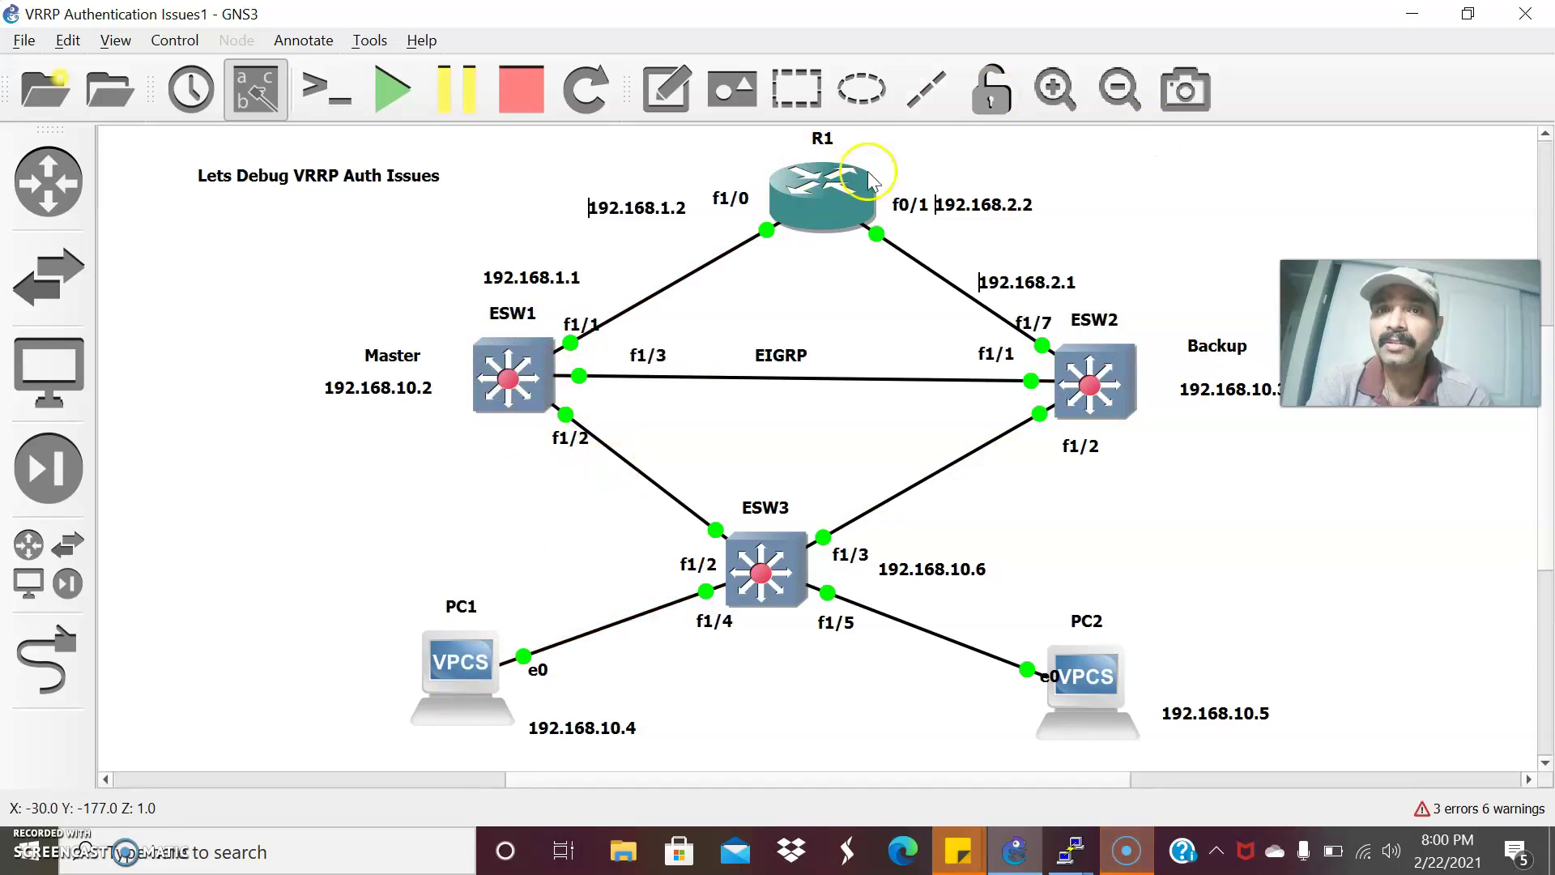
pyautogui.hotkey('alt', 'Tab')
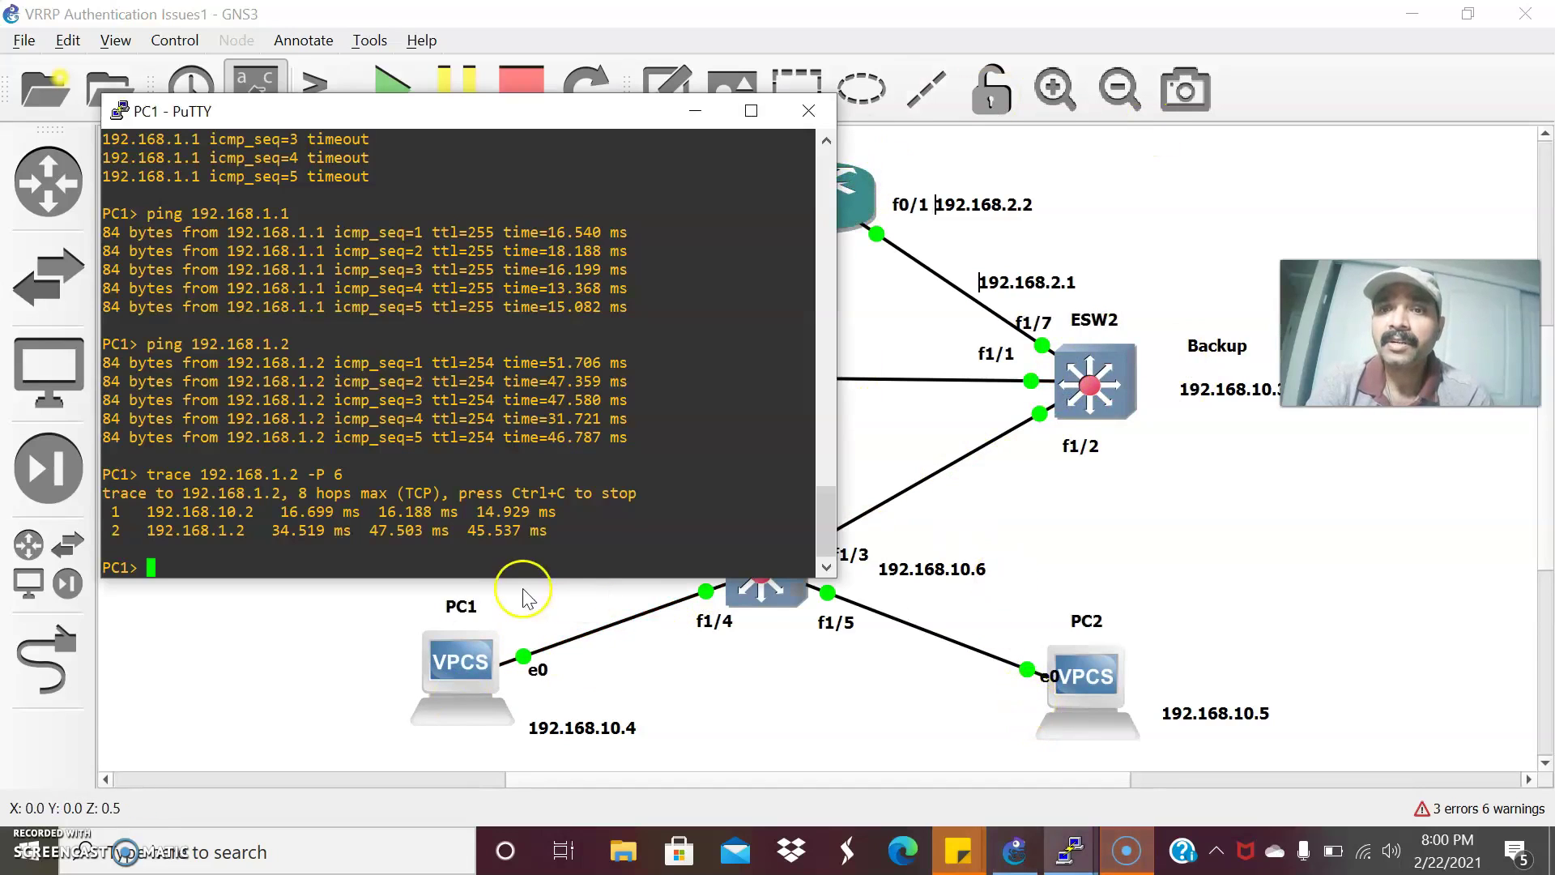
pyautogui.click(1014, 850)
# - Run "trace 192.168.1.2 -P 6" in the PC2 console and check the path against the topology
pyautogui.moveTo(1064, 857)
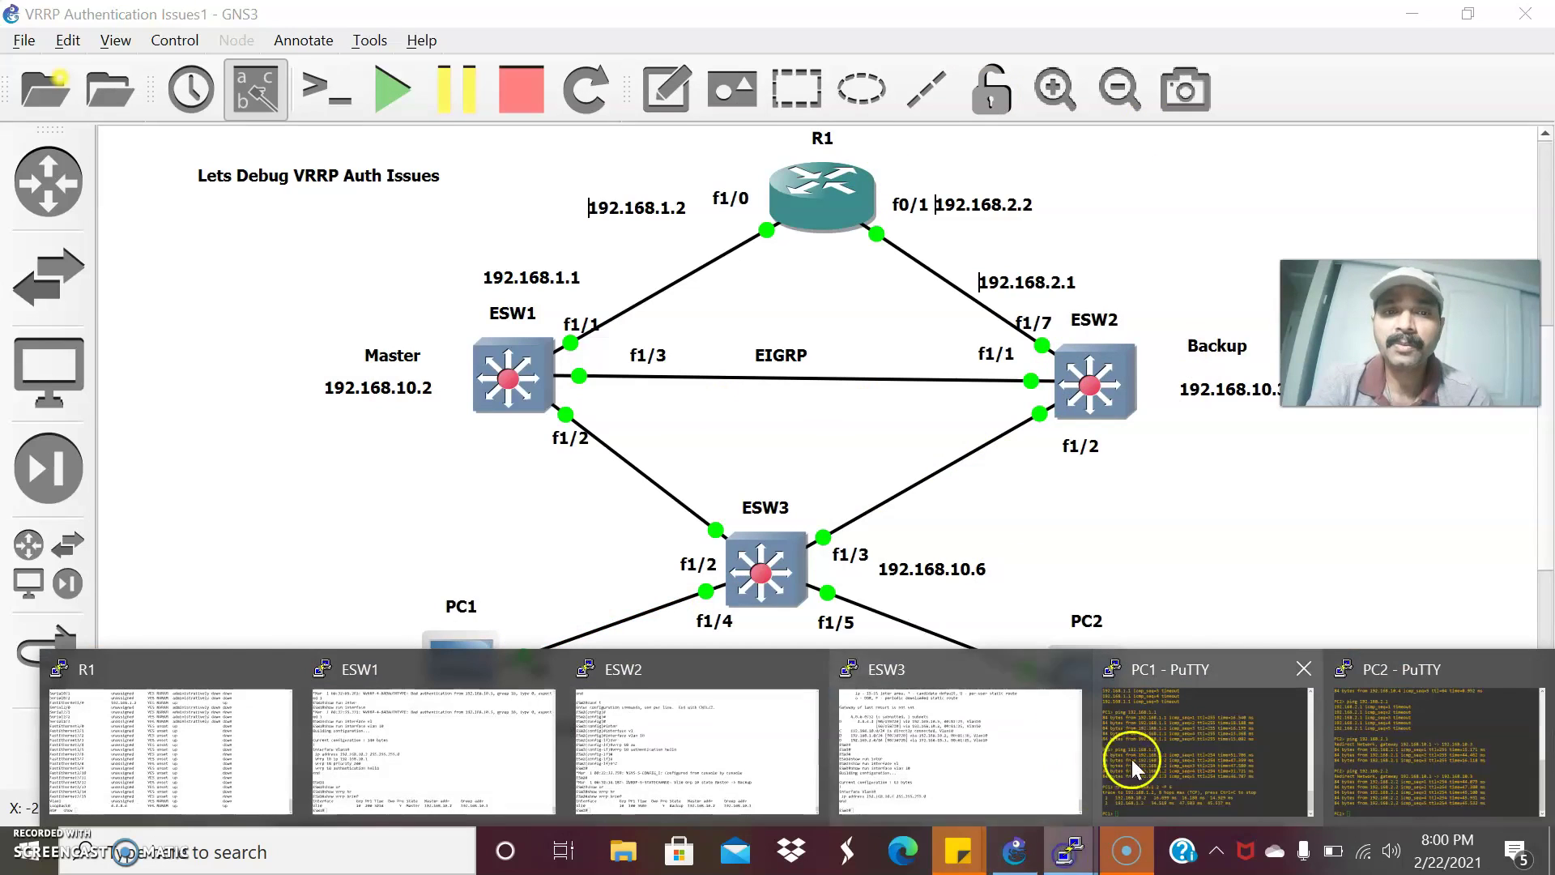
pyautogui.click(1492, 776)
pyautogui.press('Up')
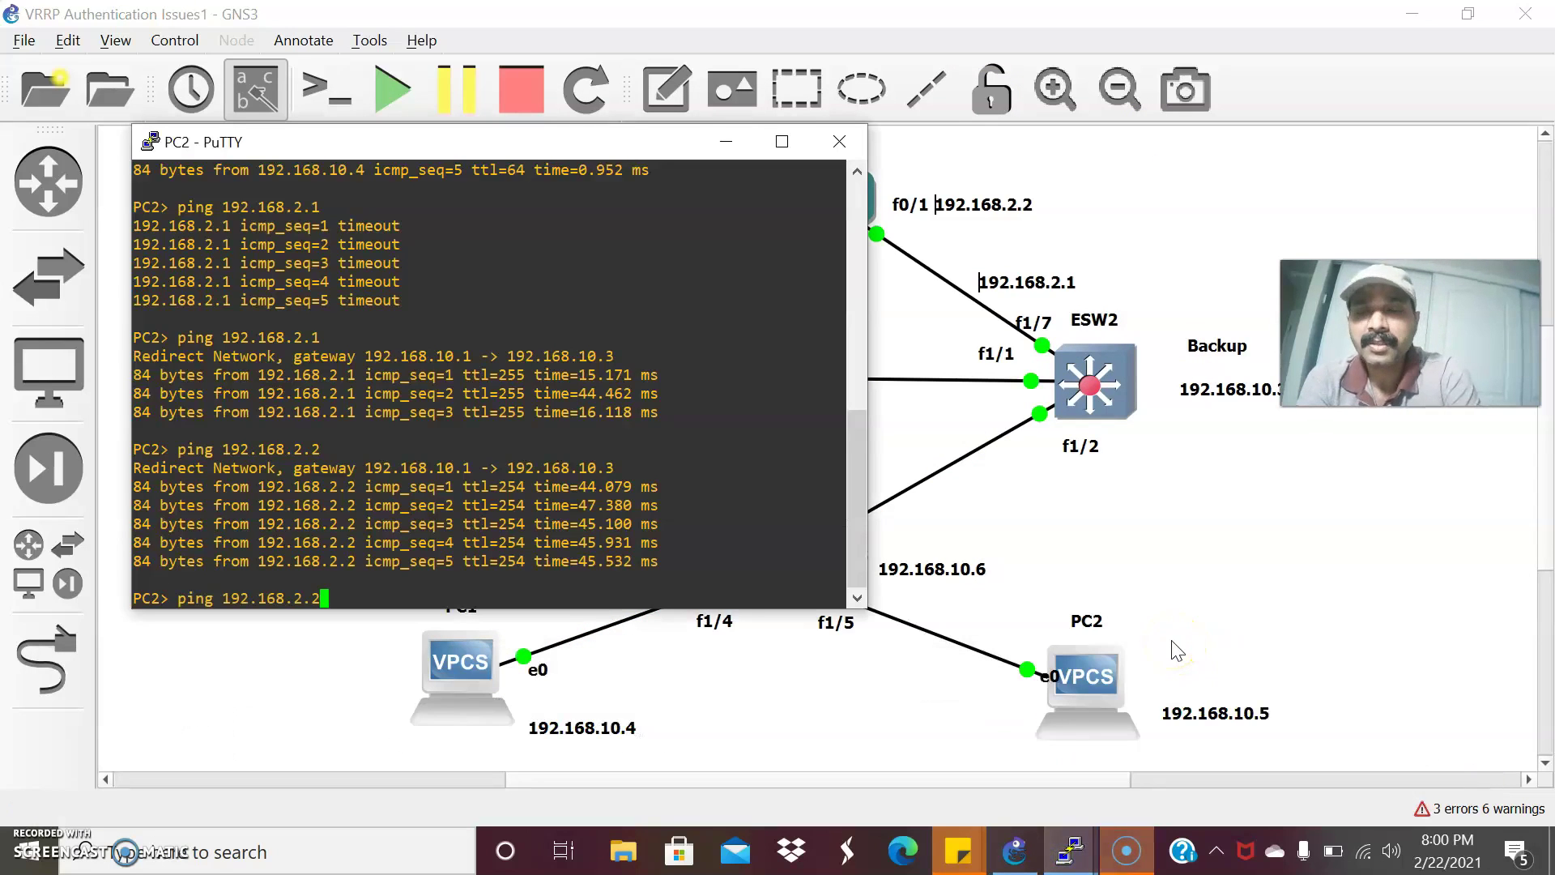
pyautogui.press('BackSpace')
pyautogui.press('BackSpace')
pyautogui.press('BackSpace')
pyautogui.press('BackSpace')
pyautogui.press('BackSpace')
pyautogui.press('BackSpace')
pyautogui.press('BackSpace')
pyautogui.press('BackSpace')
pyautogui.press('BackSpace')
pyautogui.press('BackSpace')
pyautogui.press('BackSpace')
pyautogui.press('BackSpace')
pyautogui.press('BackSpace')
pyautogui.press('BackSpace')
pyautogui.press('BackSpace')
pyautogui.press('BackSpace')
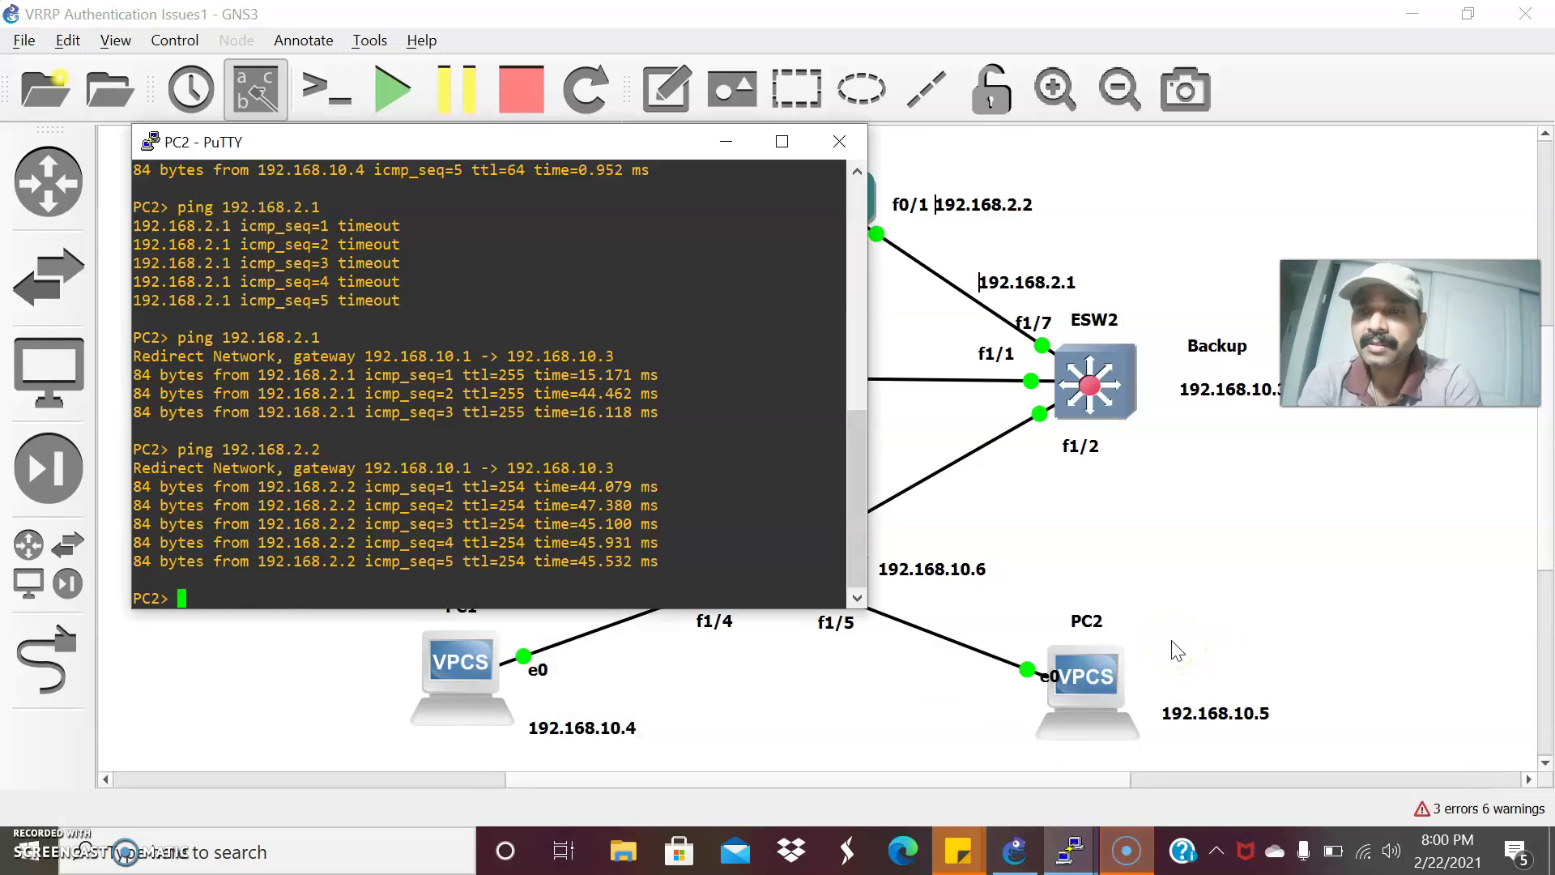
pyautogui.write('trace 192.168.1.2')
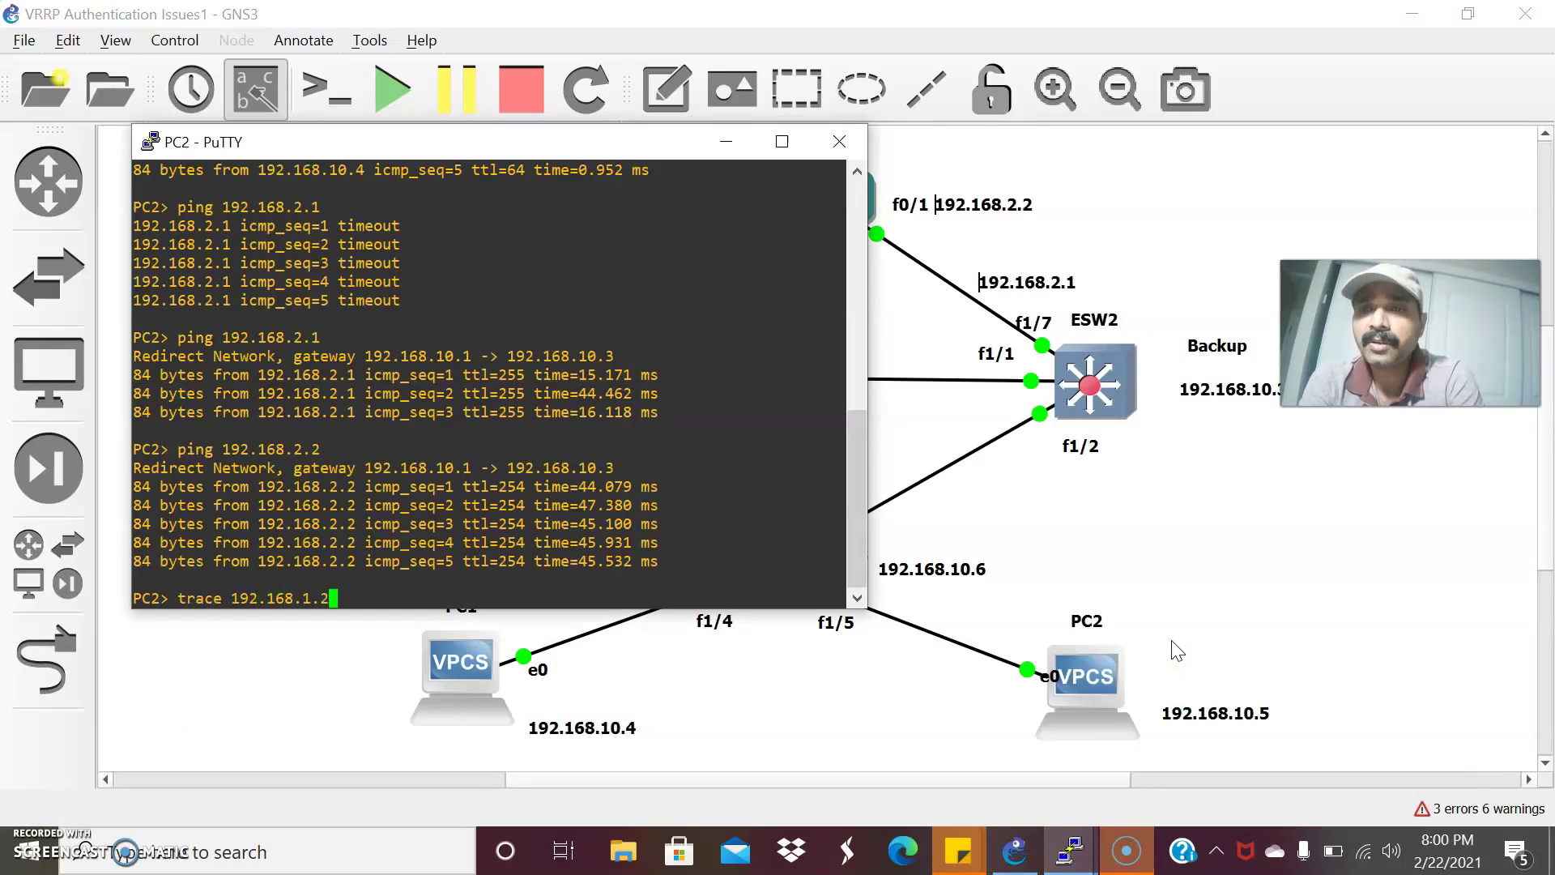
pyautogui.write(' -P 6')
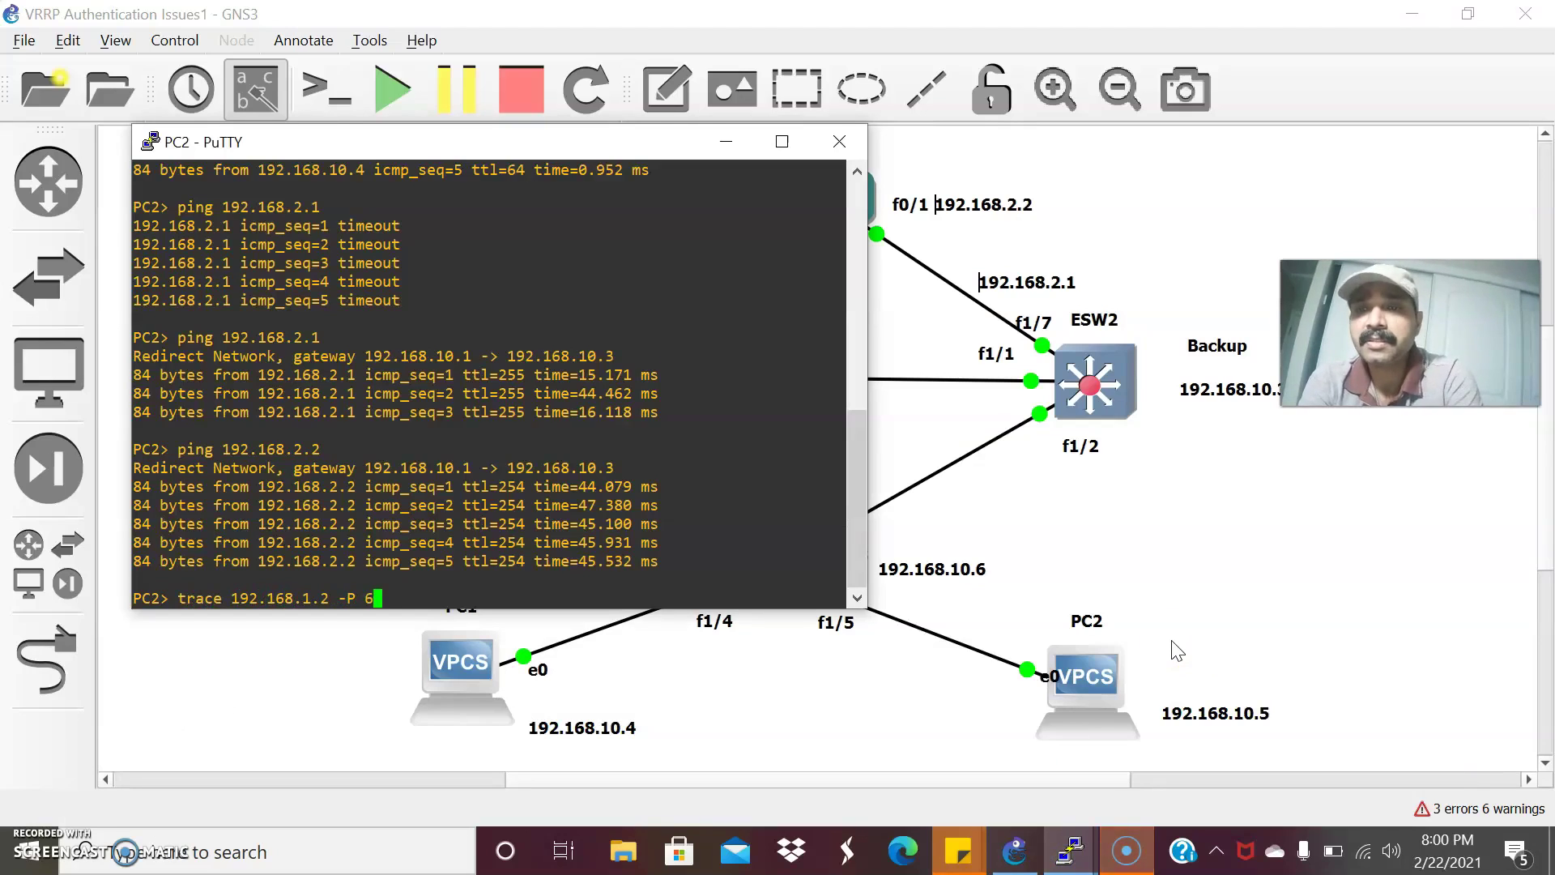
pyautogui.press('Return')
pyautogui.click(1177, 651)
pyautogui.click(764, 575)
pyautogui.hotkey('alt', 'Tab')
# - Run "trace 192.168.2.2 -P 6" in the PC2 console by editing the previous trace command
pyautogui.click(661, 419)
pyautogui.press('Up')
pyautogui.press('Left')
pyautogui.press('Left')
pyautogui.press('Left')
pyautogui.press('Left')
pyautogui.press('Left')
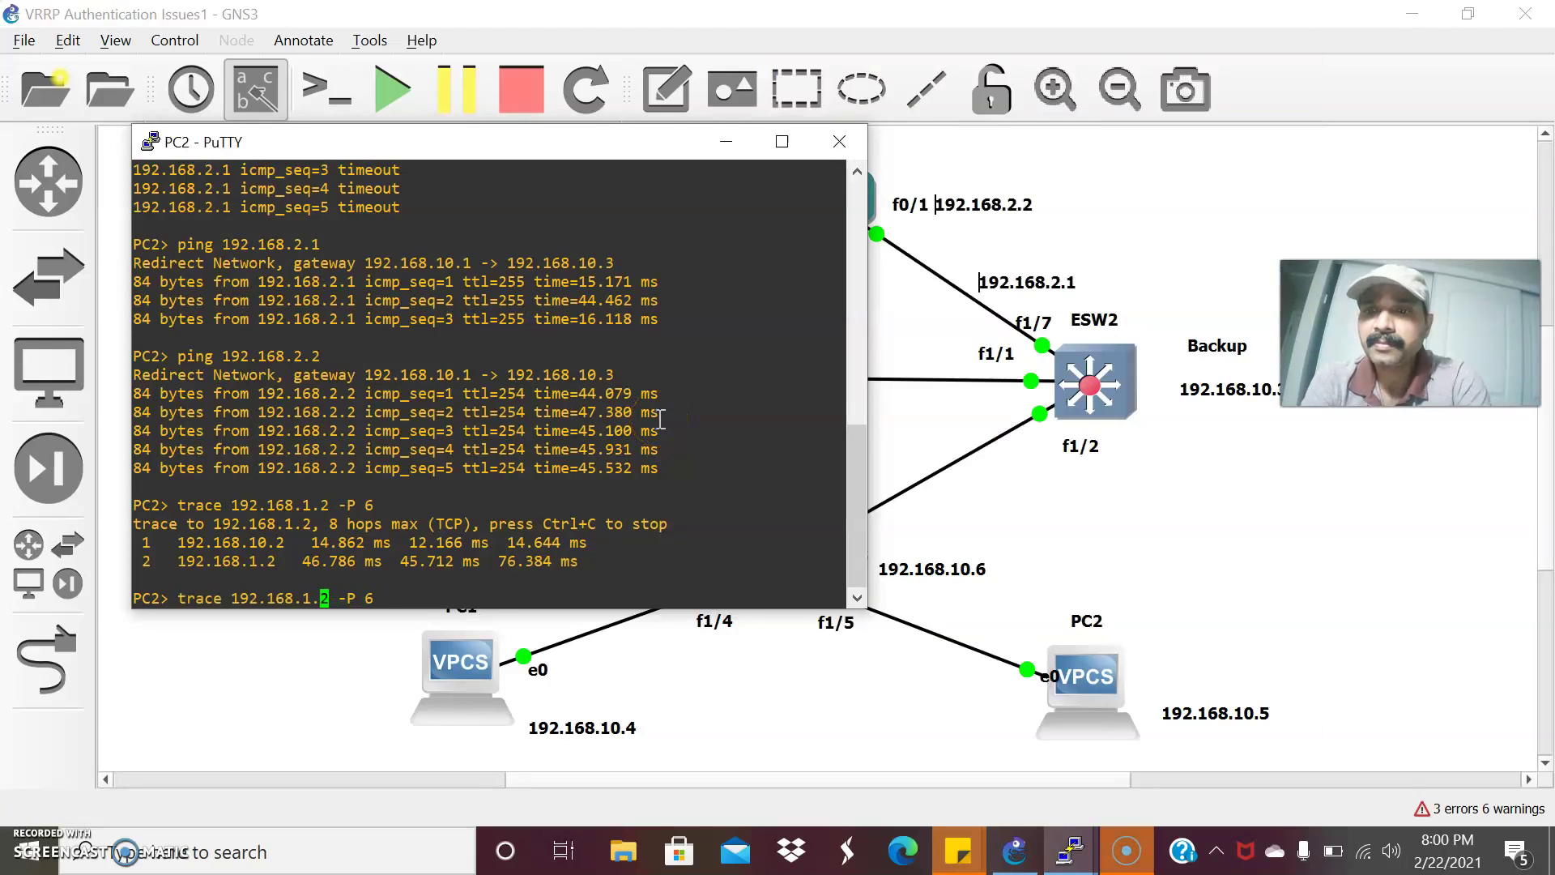
pyautogui.press('BackSpace')
pyautogui.press('Return')
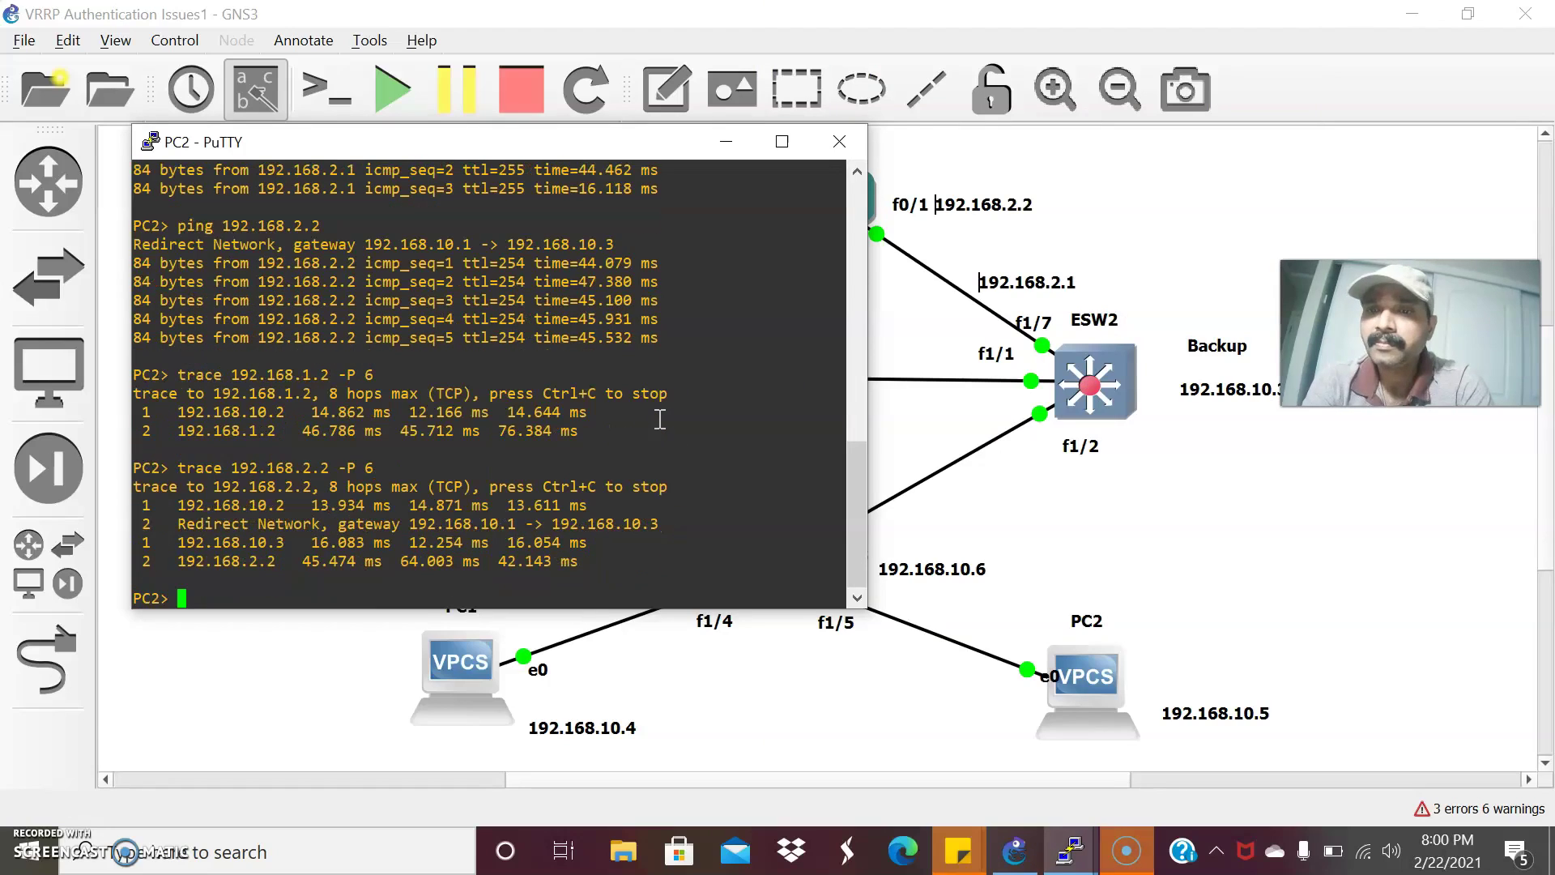
# - Compare the hops of PC2's trace to 192.168.2.2 with the ESW1, ESW2 and R1 links in the topology
pyautogui.click(873, 241)
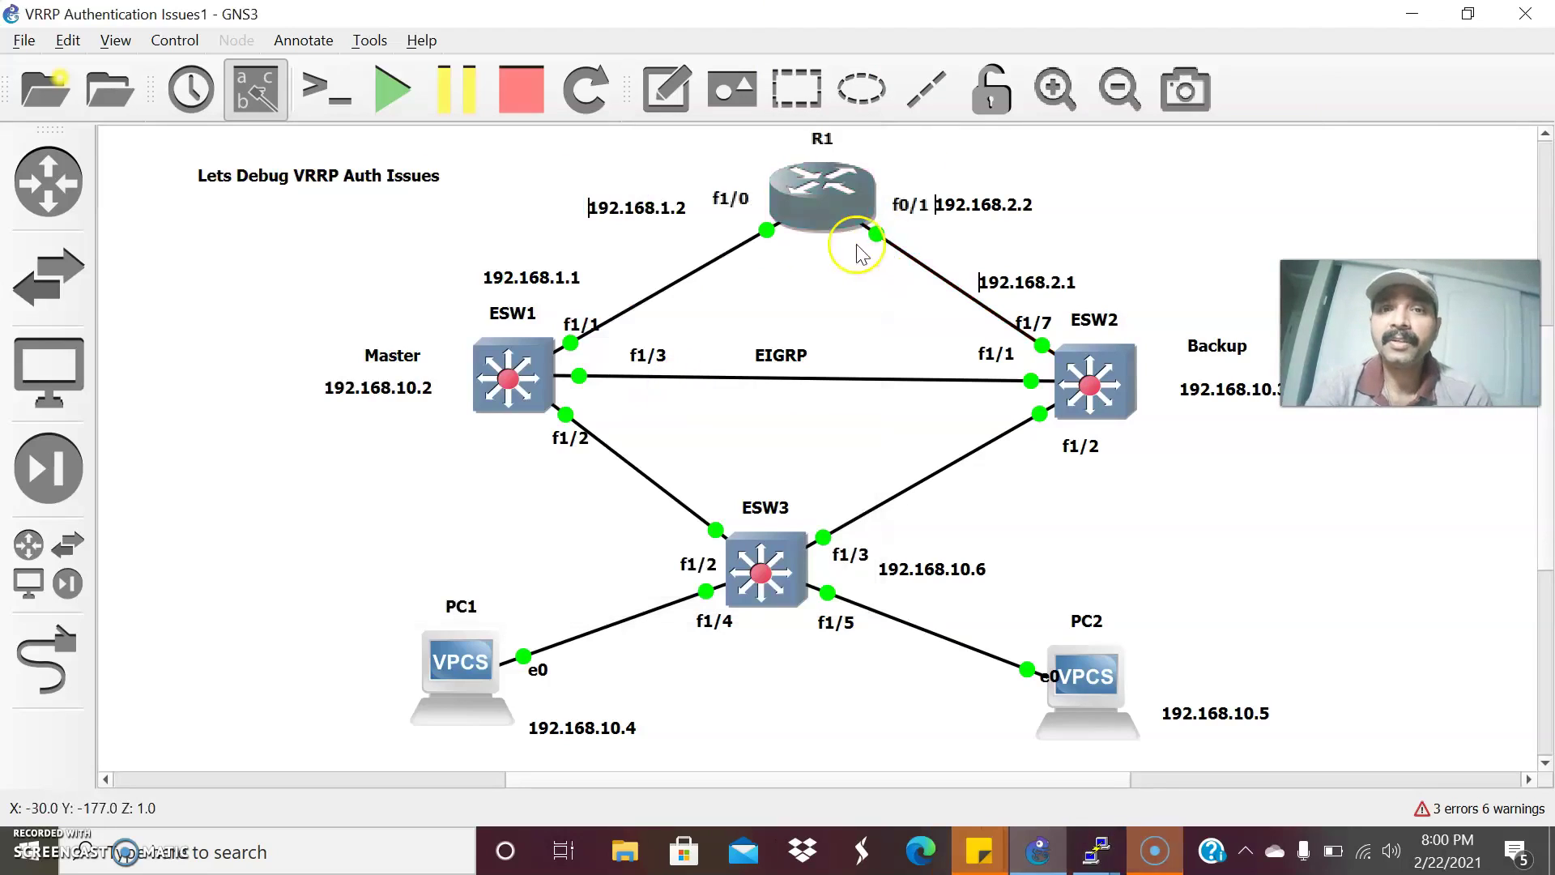
pyautogui.hotkey('alt', 'Tab')
pyautogui.hotkey('alt', 'Tab')
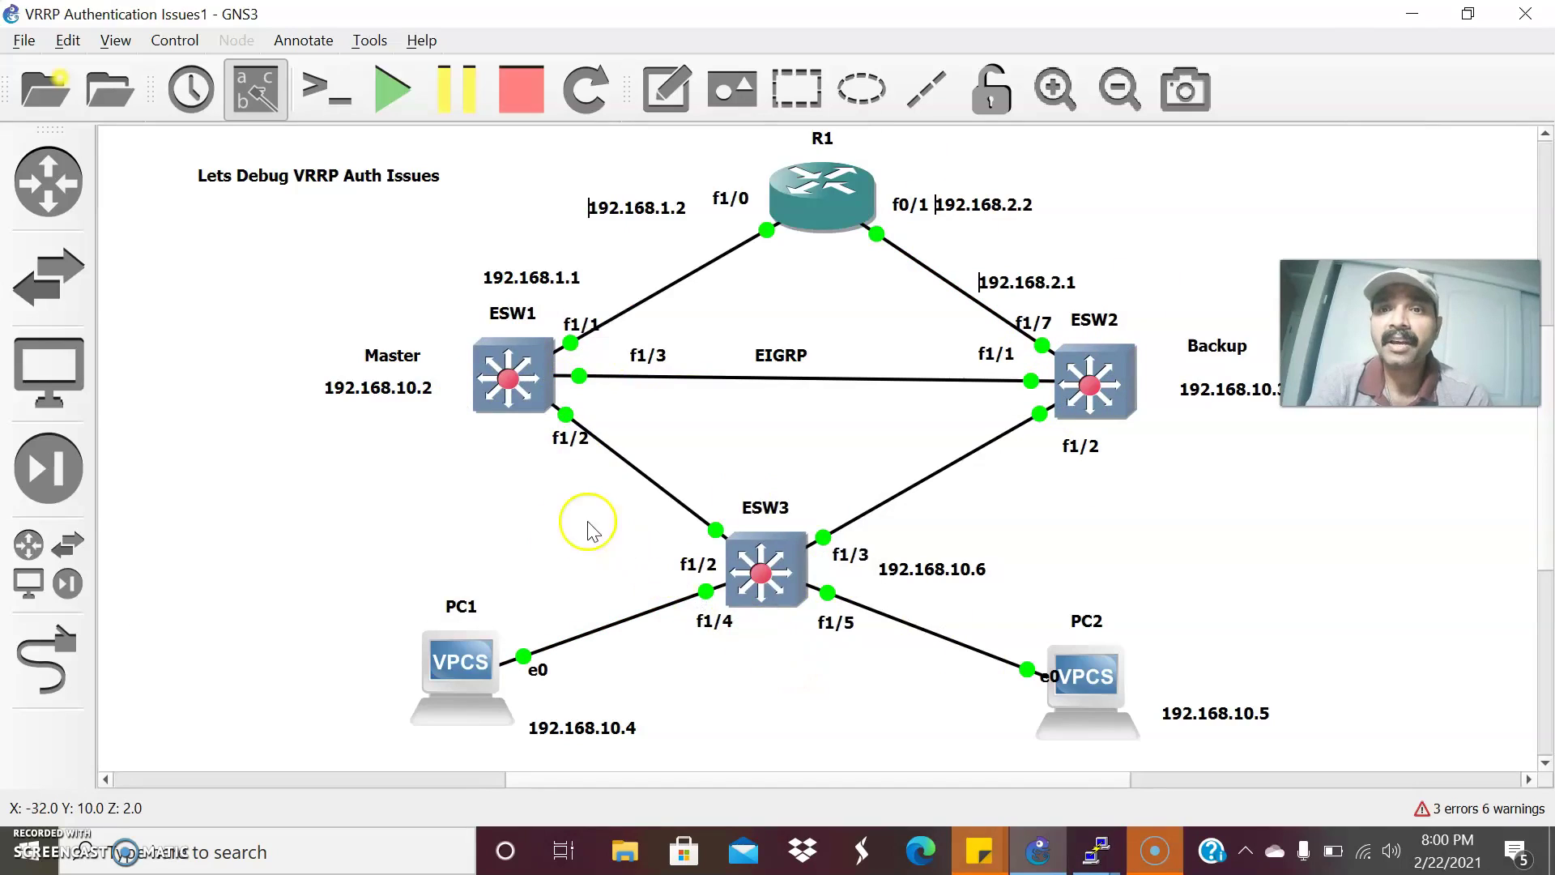
pyautogui.hotkey('alt', 'Tab')
pyautogui.hotkey('alt', 'Tab')
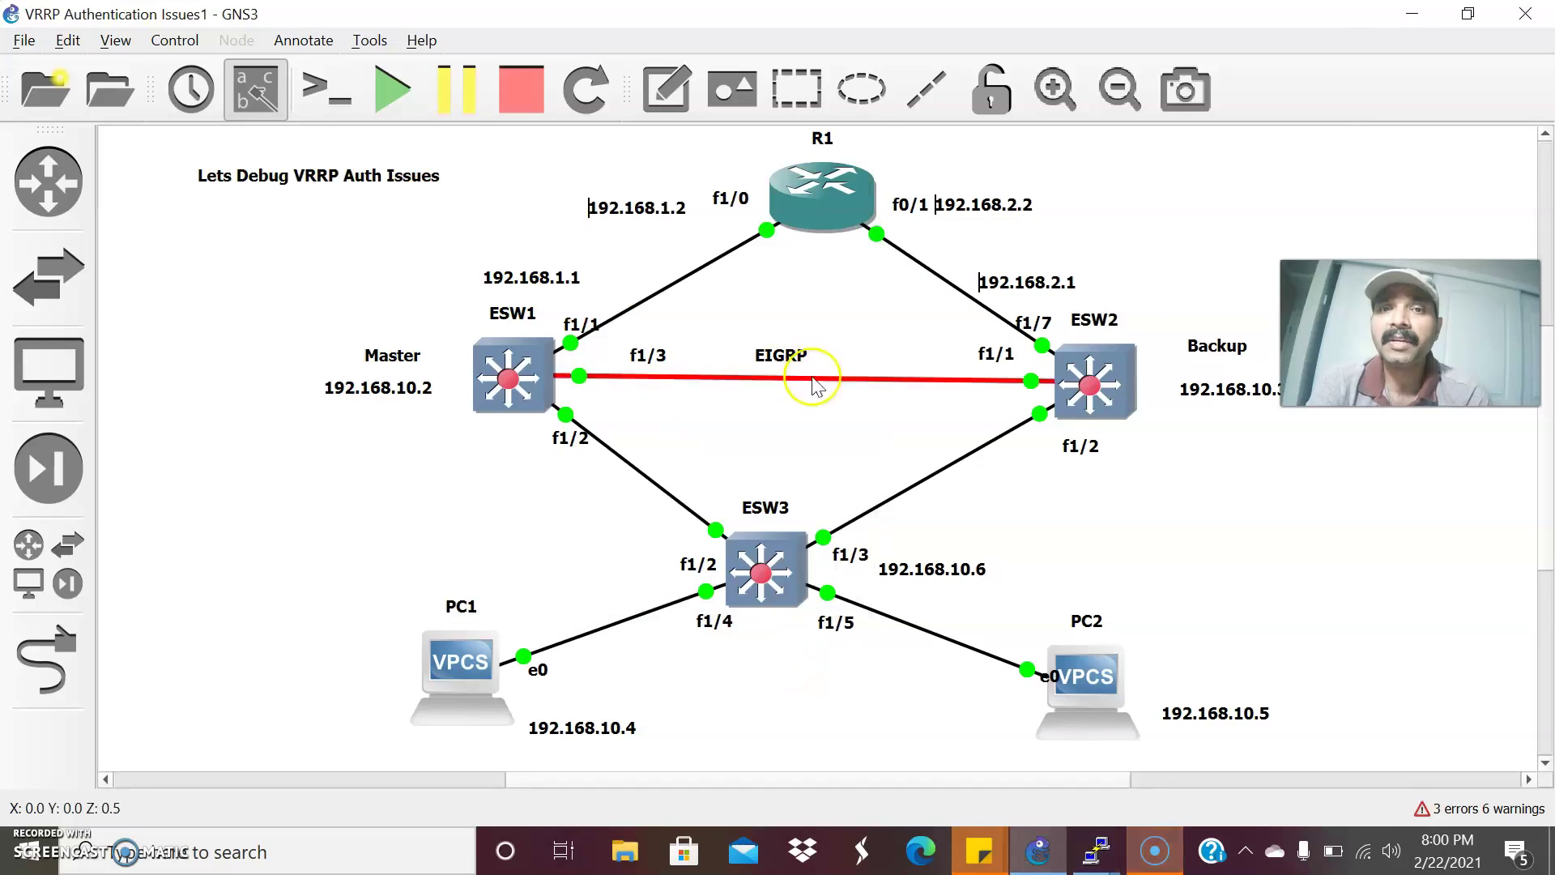
pyautogui.hotkey('alt', 'Tab')
pyautogui.hotkey('alt', 'Tab')
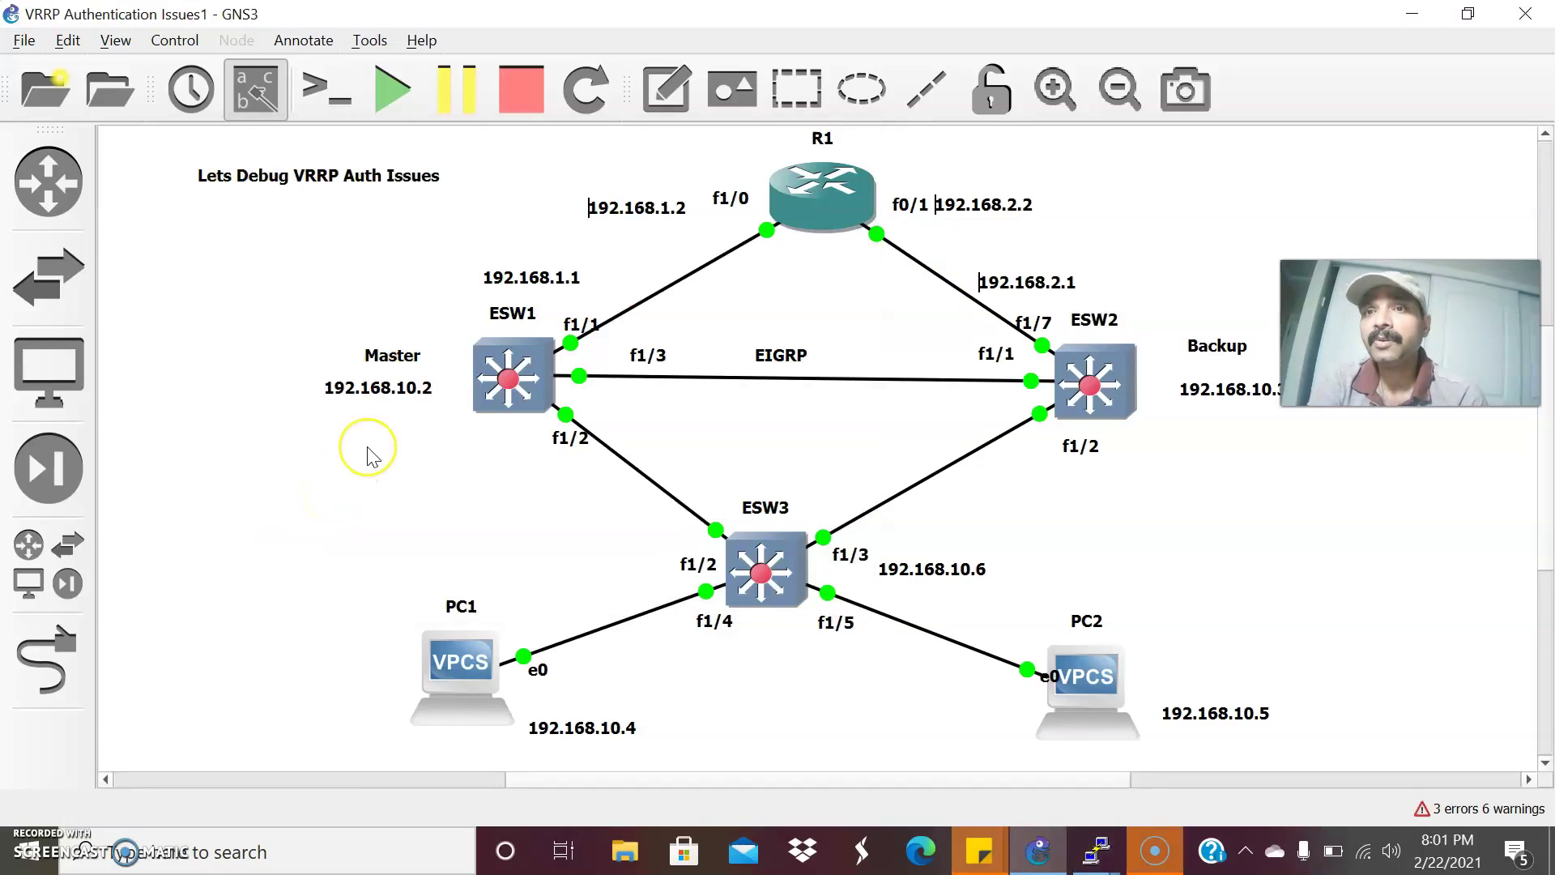